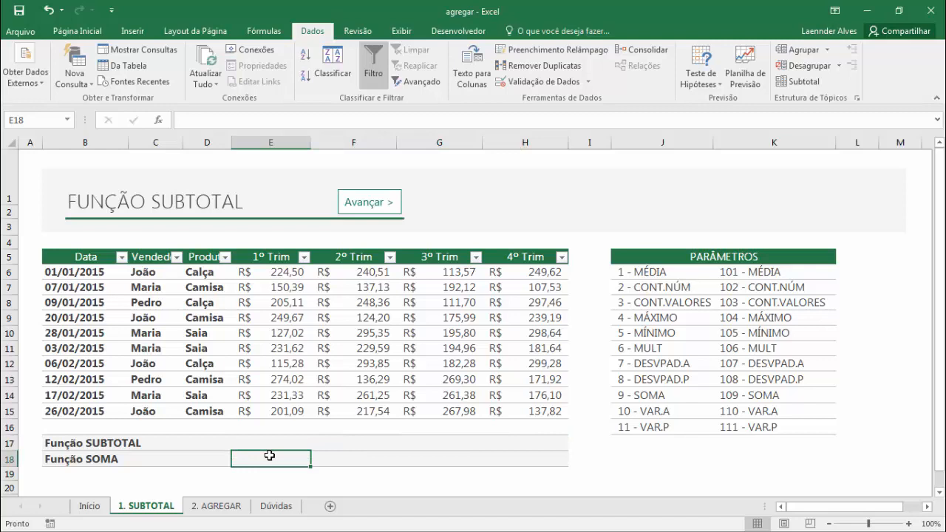
Enter =SOMA(E6:E15) in cell E18 to total the 1º Trim column
type("=soma")
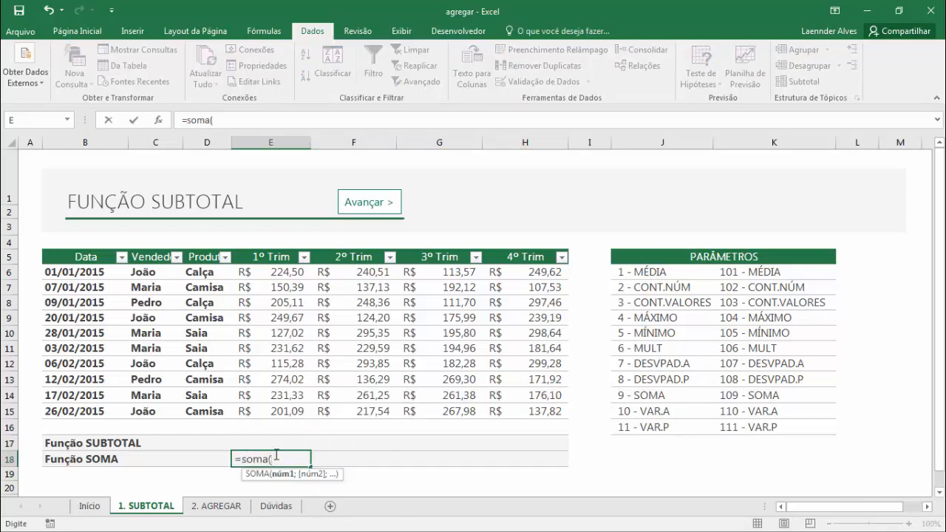
type("(")
left_click_drag(281, 415, 278, 273)
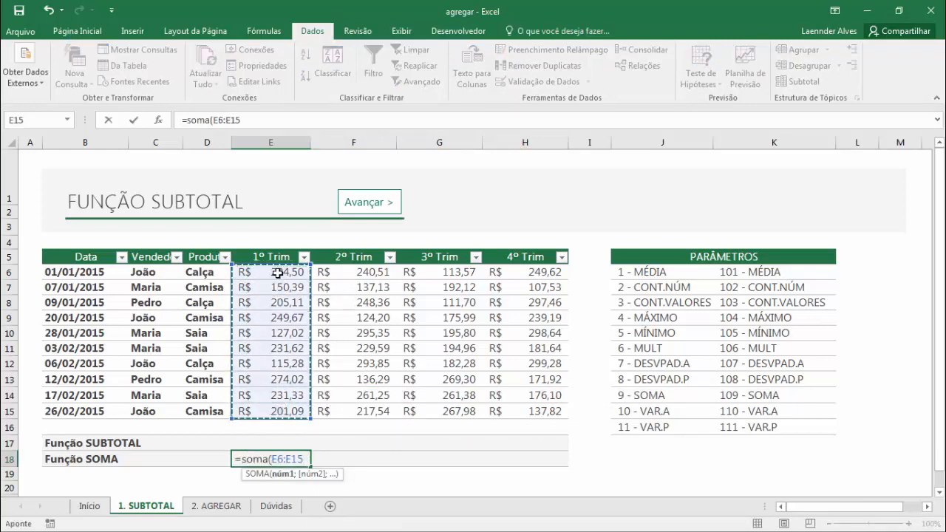
key("Return")
Copy the SOMA formula from E18 across the other three quarters, F18 to H18
left_click(286, 459)
key("ctrl+c")
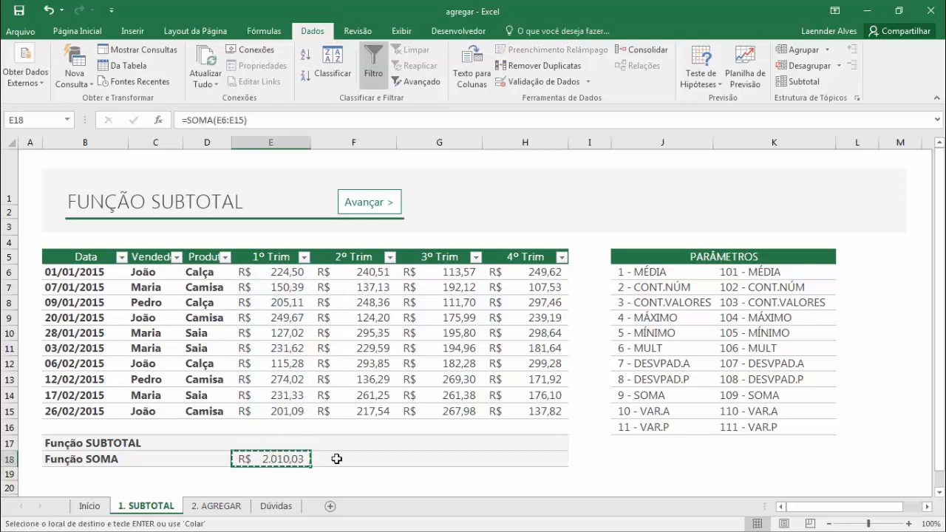
left_click_drag(338, 458, 513, 458)
key("ctrl+v")
Enter =SUBTOTAL(9;E6:E15) in cell E17, using function number 9 (SOMA) on the 1º Trim values
left_click(267, 443)
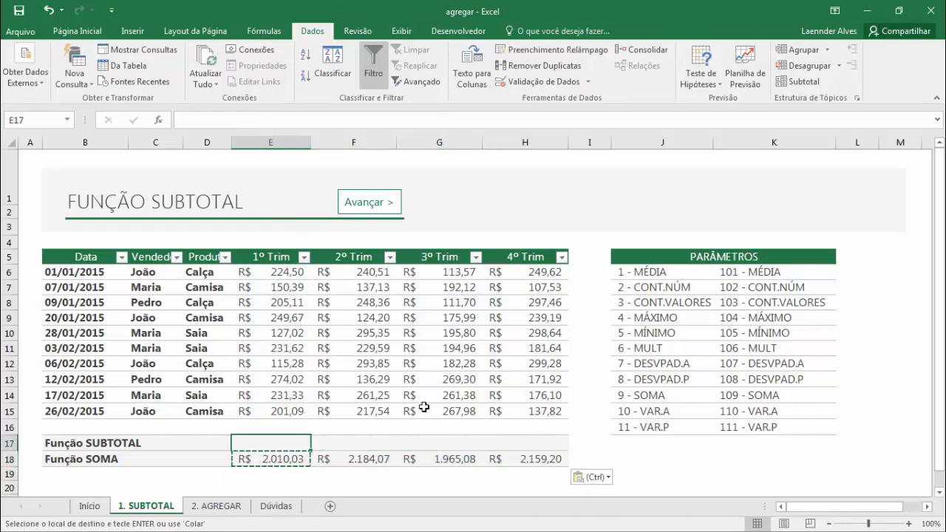
double_click(266, 441)
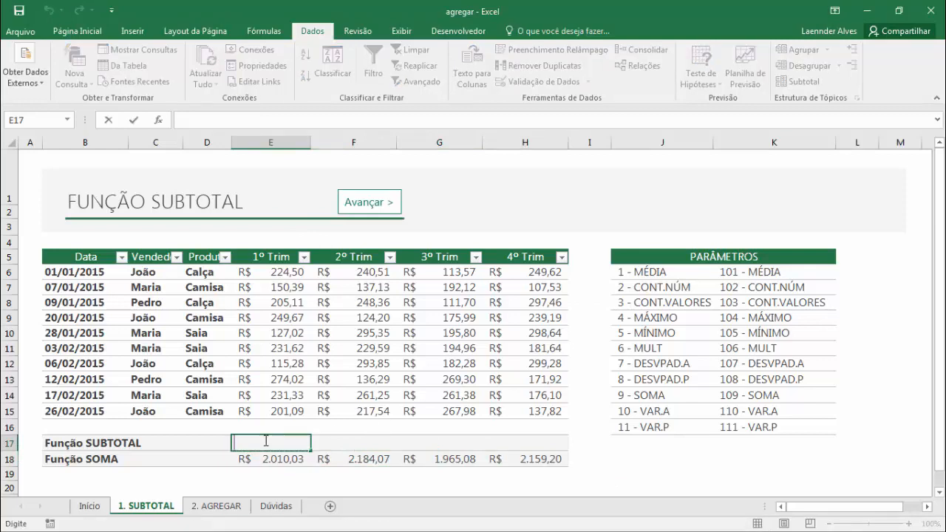
type("=subt")
key("Tab")
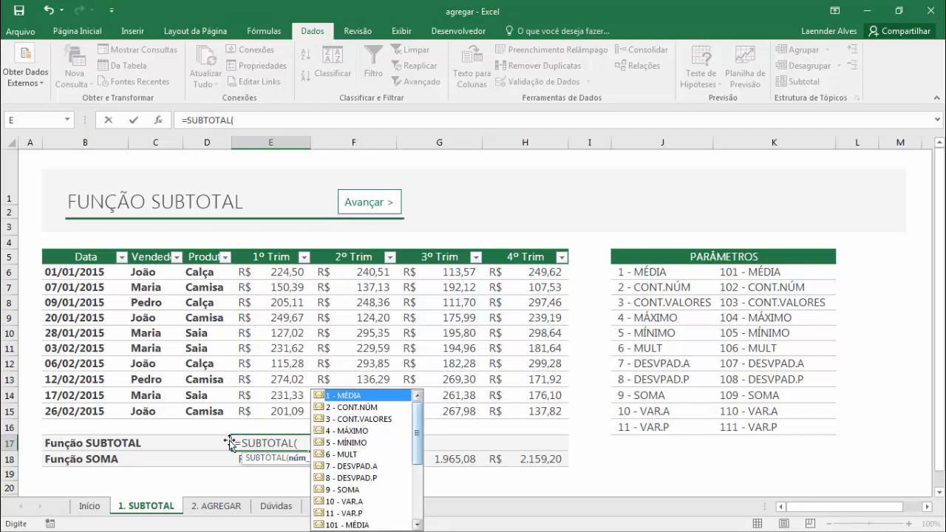
left_click(311, 442)
key("Return")
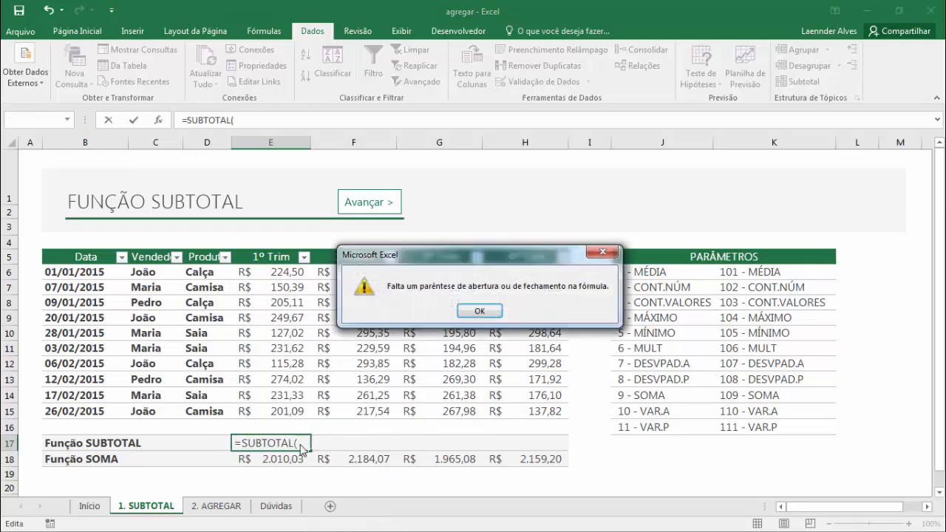
key("Return")
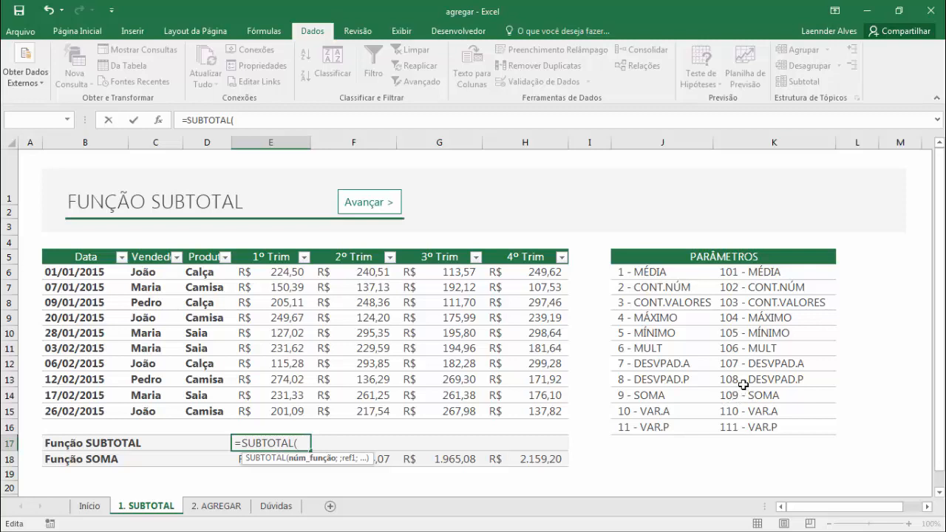
type("9")
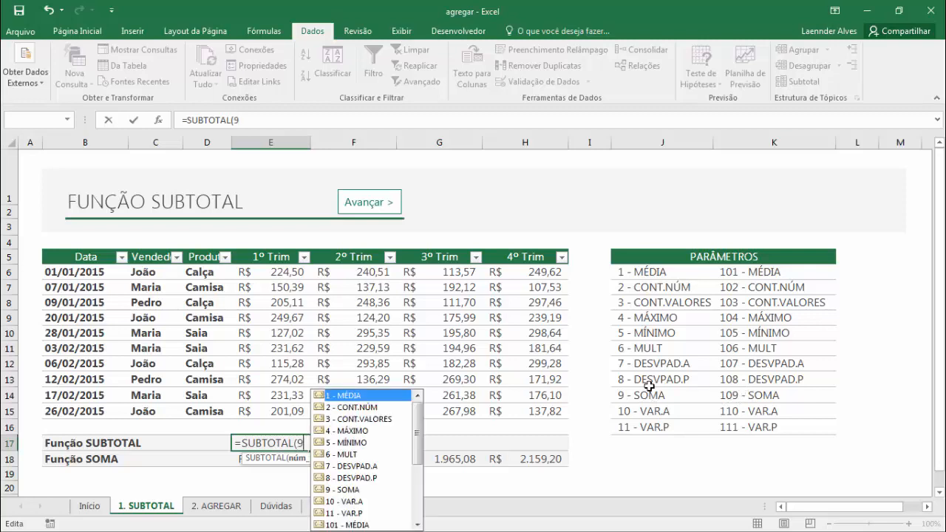
double_click(348, 490)
type(";")
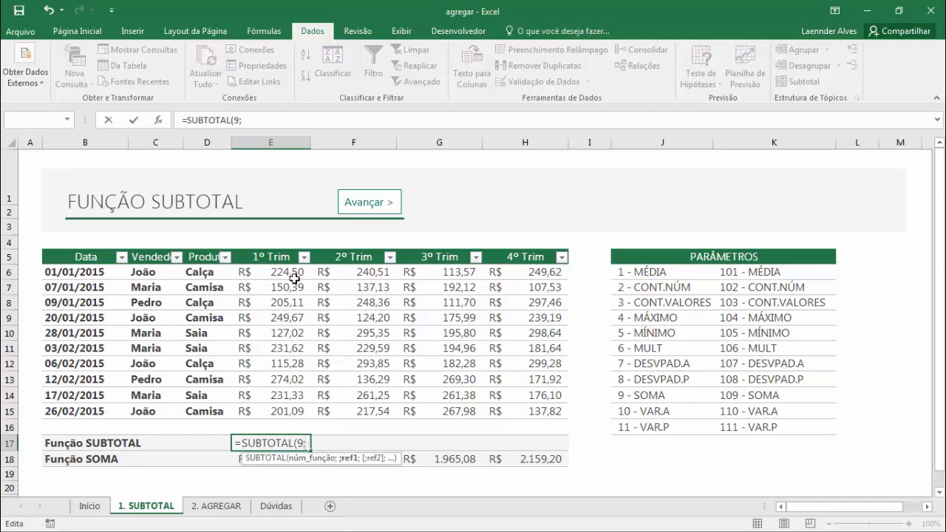
left_click_drag(295, 272, 294, 408)
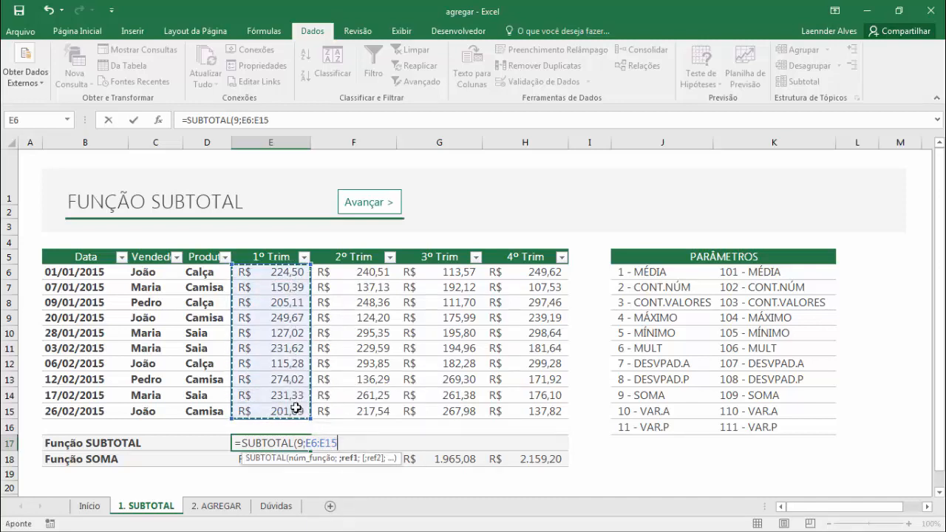
type(")")
key("Return")
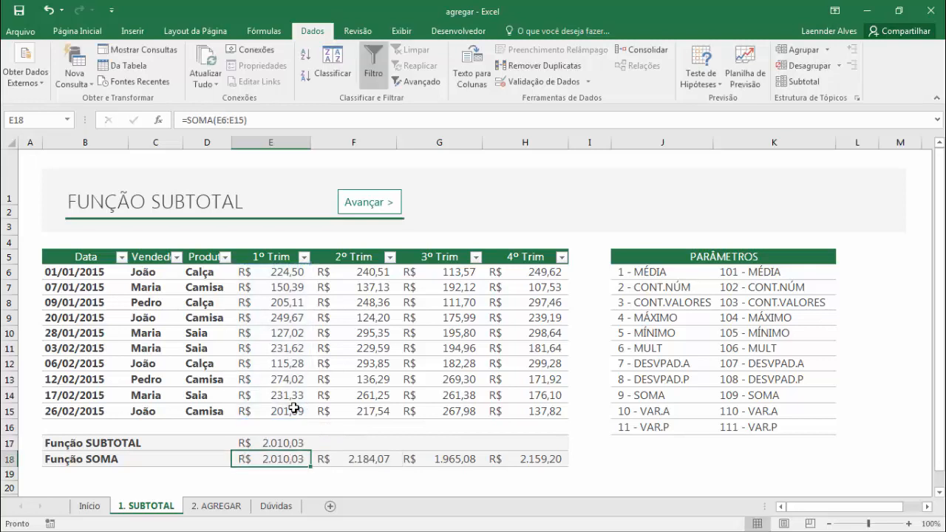
Copy the SUBTOTAL formula from E17 across F17 to H17 and clear the copy selection
left_click(274, 444)
key("ctrl+c")
left_click(355, 444)
left_click_drag(354, 443, 517, 446)
key("ctrl+v")
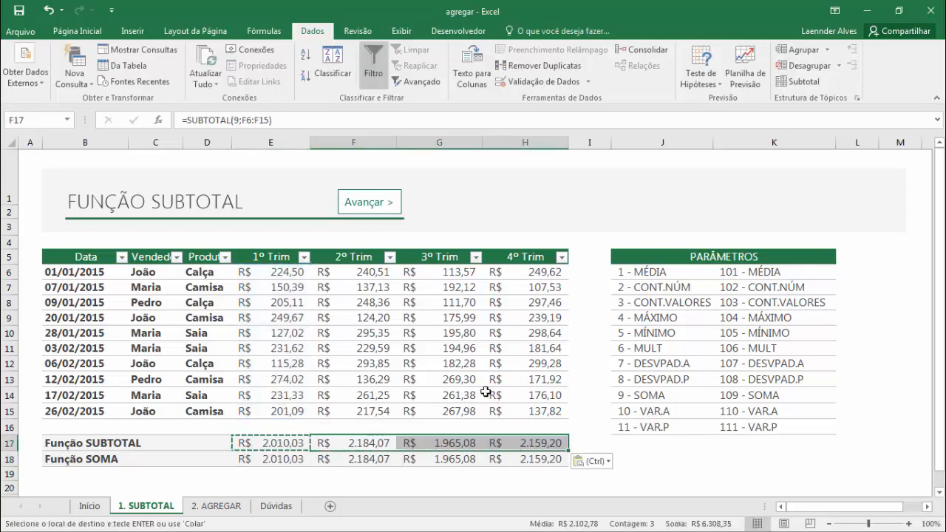
left_click(486, 393)
key("Escape")
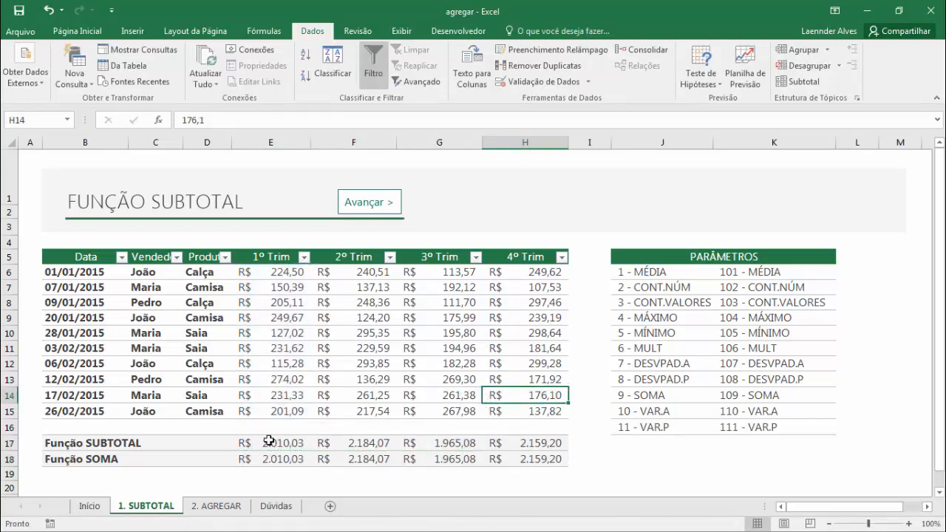
Compare the SUBTOTAL and SOMA formulas in E17 and E18 with the 1º Trim values
left_click(271, 443)
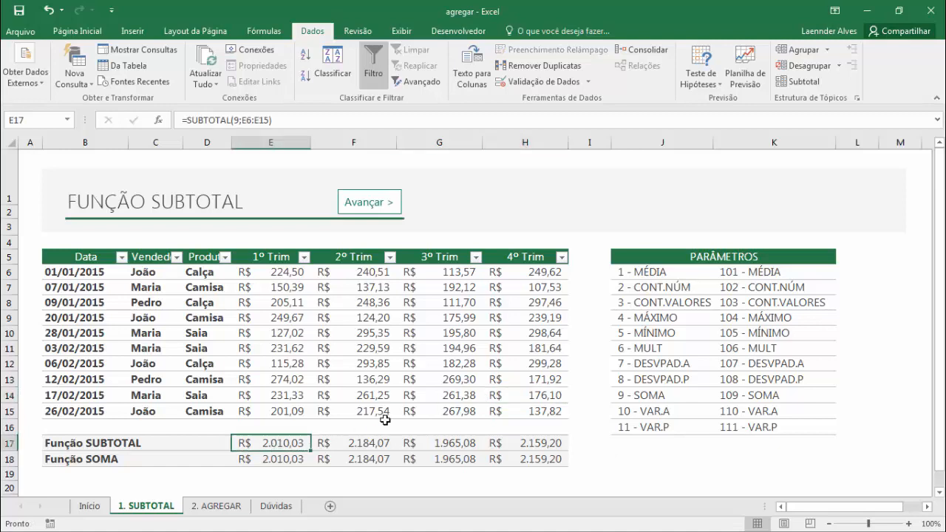
left_click(272, 458)
left_click(283, 365)
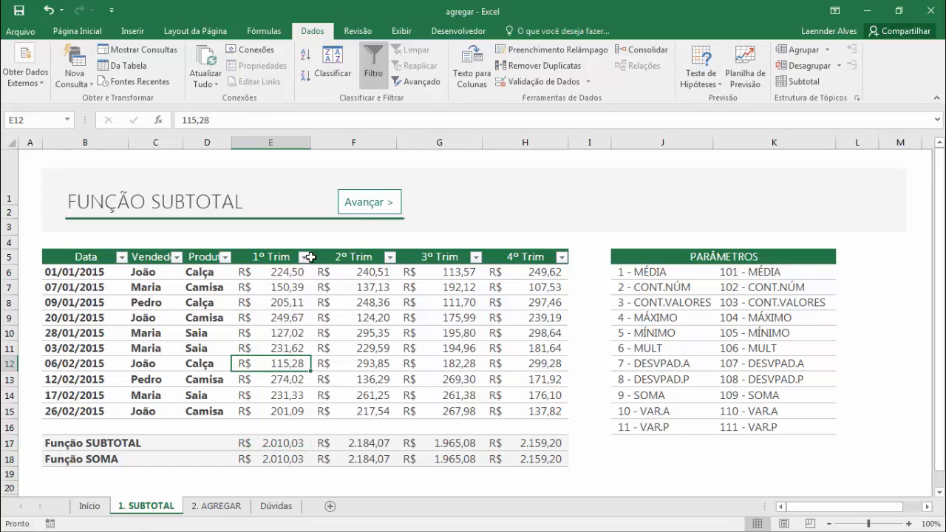
left_click(271, 444)
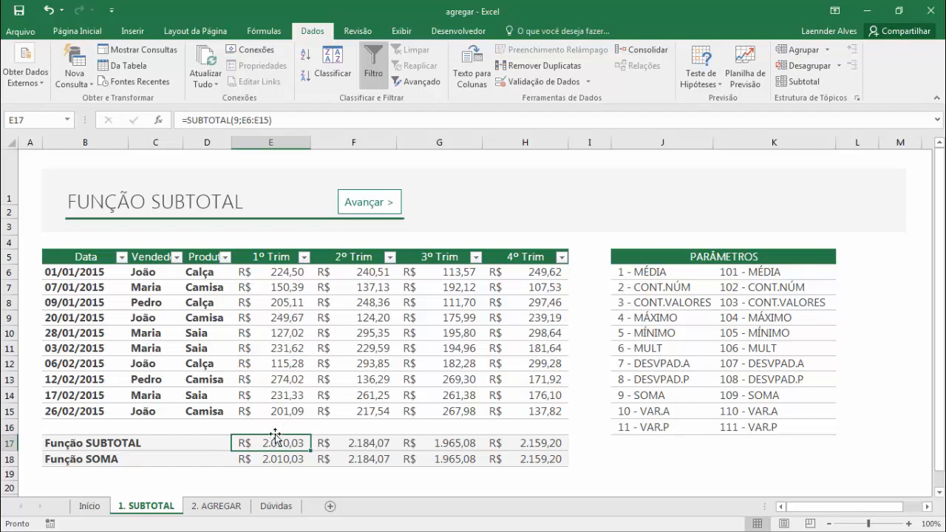
left_click(290, 314)
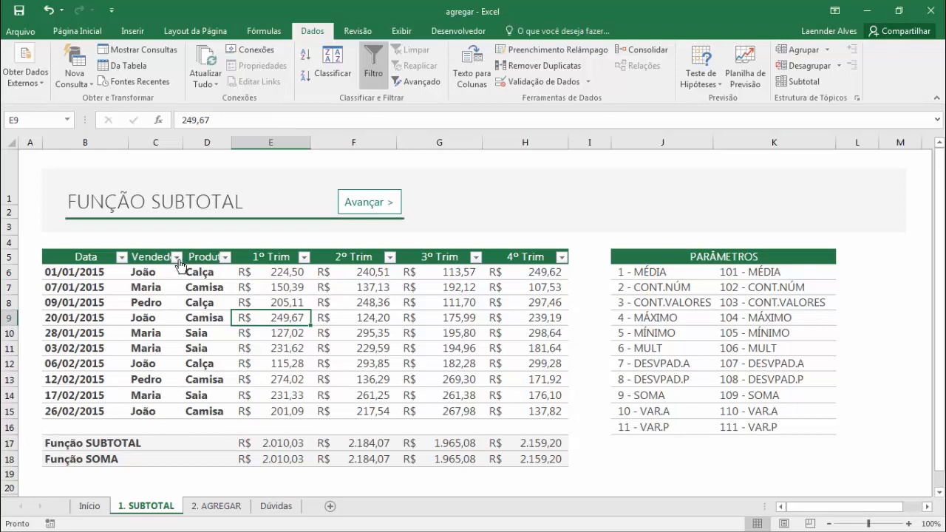
Turn off the table's filter and reapply it to the range B5:H15
left_click(178, 329)
left_click(383, 85)
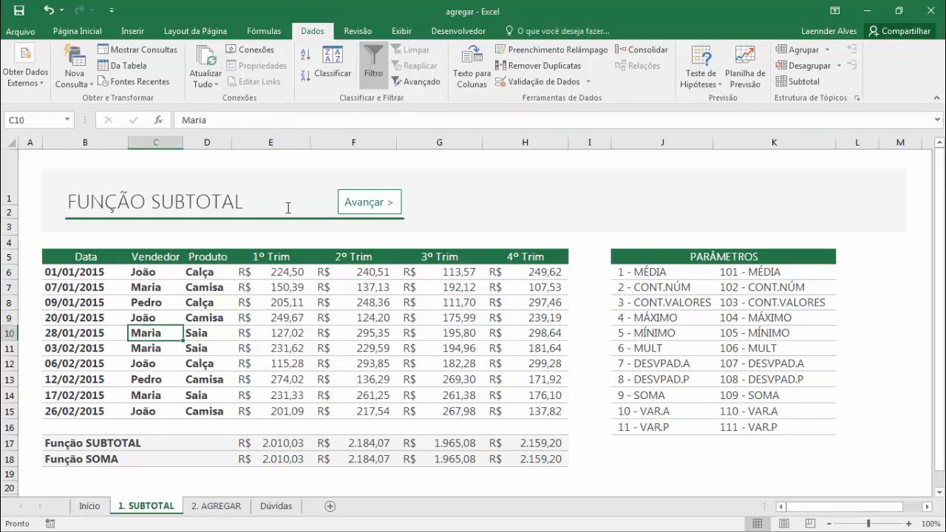
left_click_drag(79, 255, 525, 408)
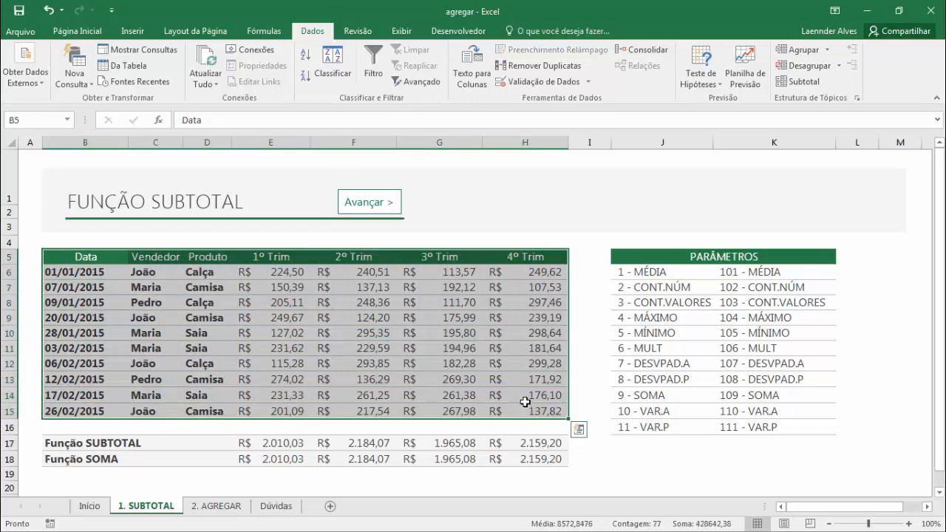
left_click(372, 67)
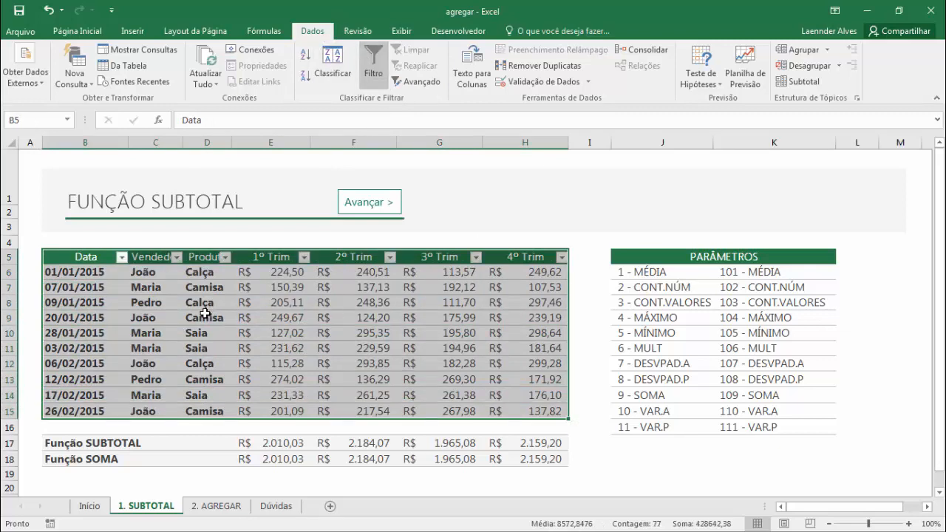
left_click(206, 318)
Filter the Vendedor column to show only the third salesperson in the list
left_click(176, 256)
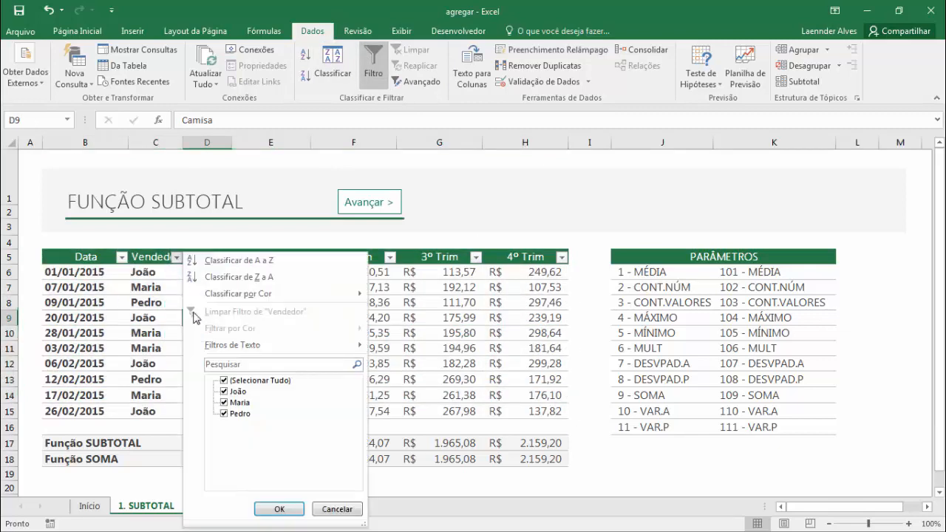
left_click(235, 380)
left_click(236, 414)
left_click(288, 510)
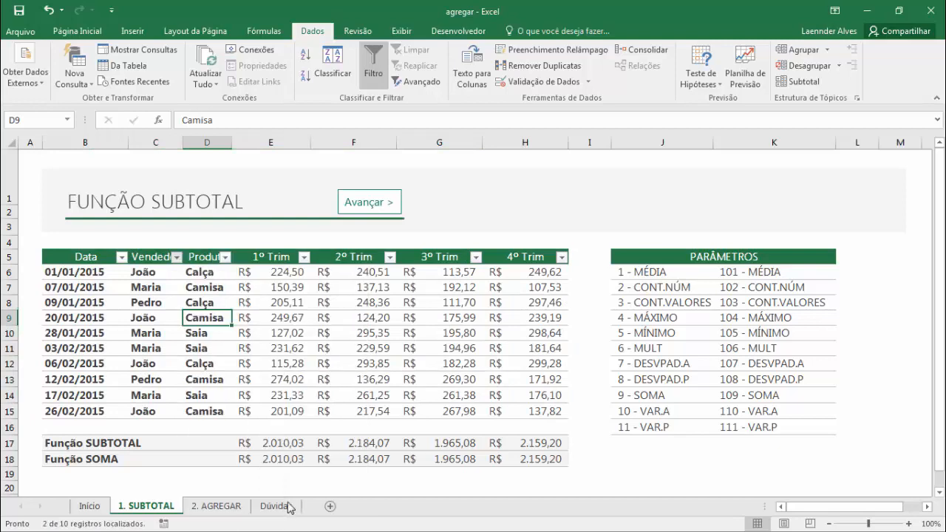
Compare the filtered results and formulas in E17 and E18 against the visible 1º Trim values
left_click(275, 316)
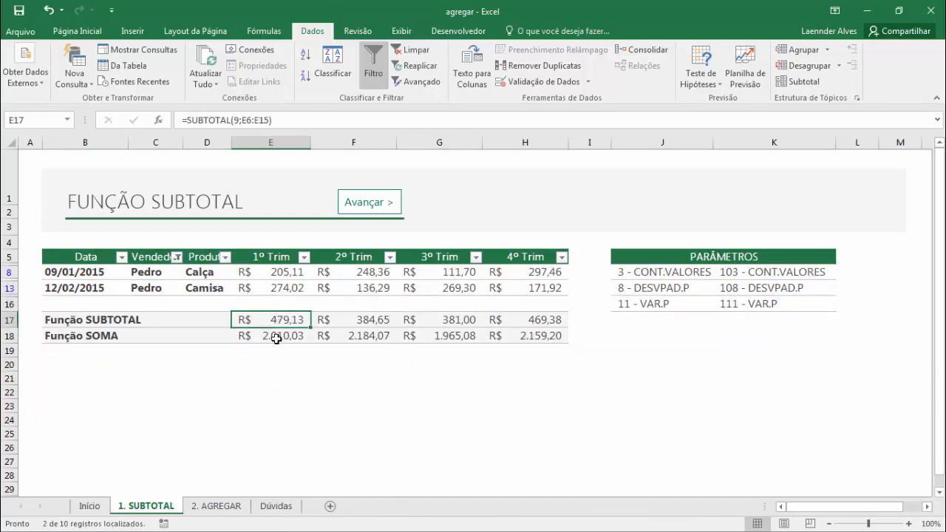
left_click(275, 338)
double_click(274, 338)
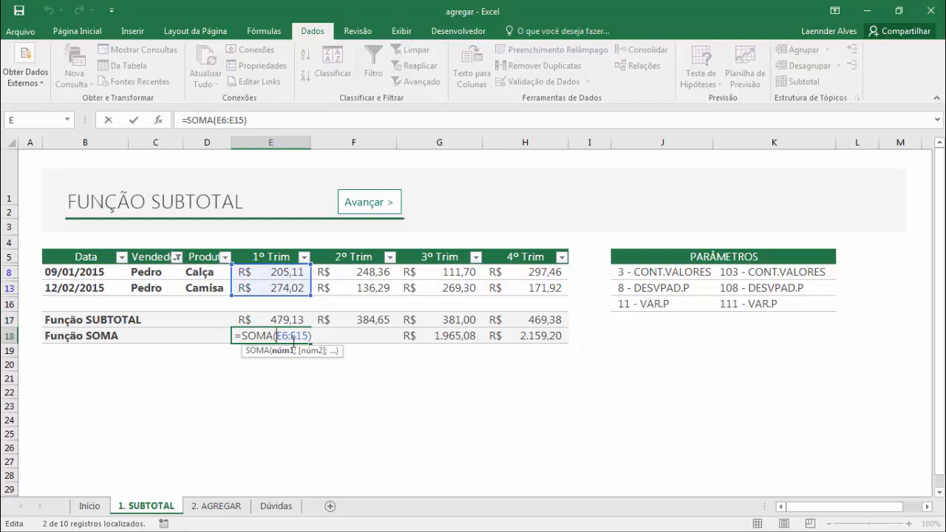
key("Escape")
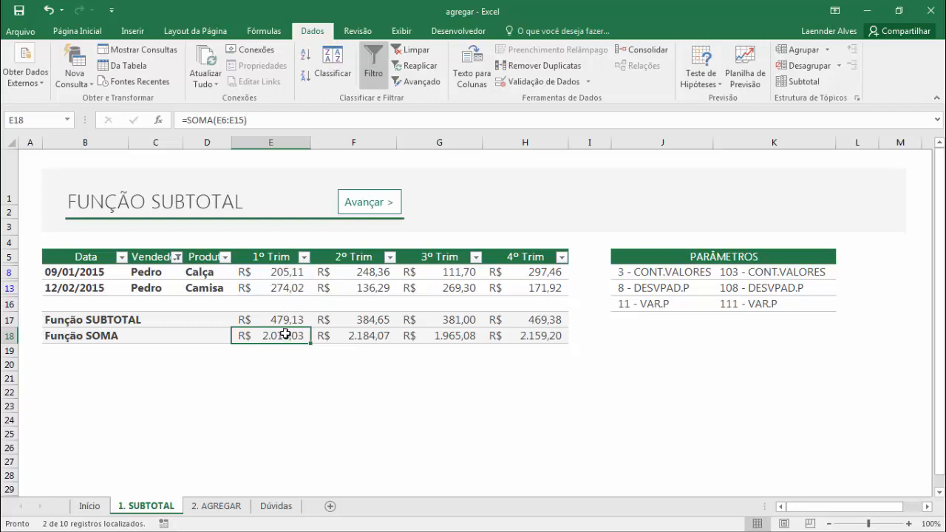
left_click(285, 318)
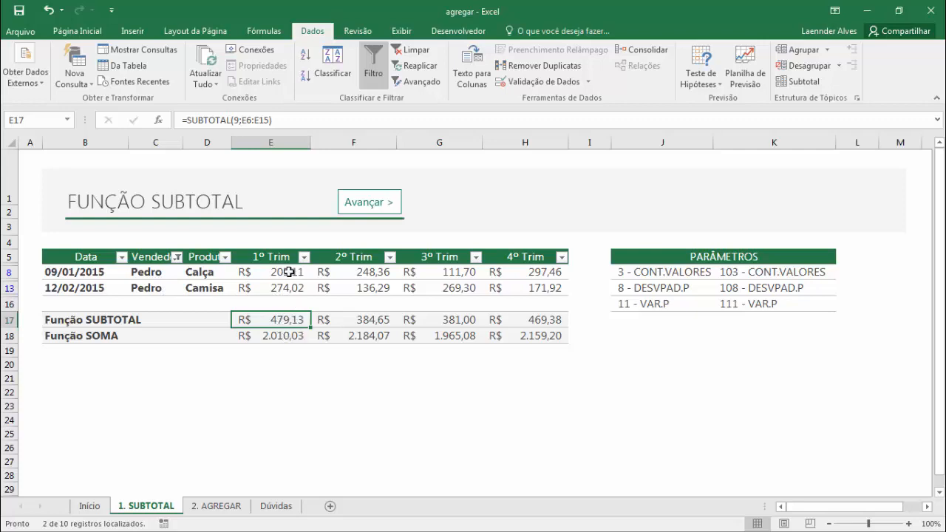
left_click_drag(288, 272, 288, 288)
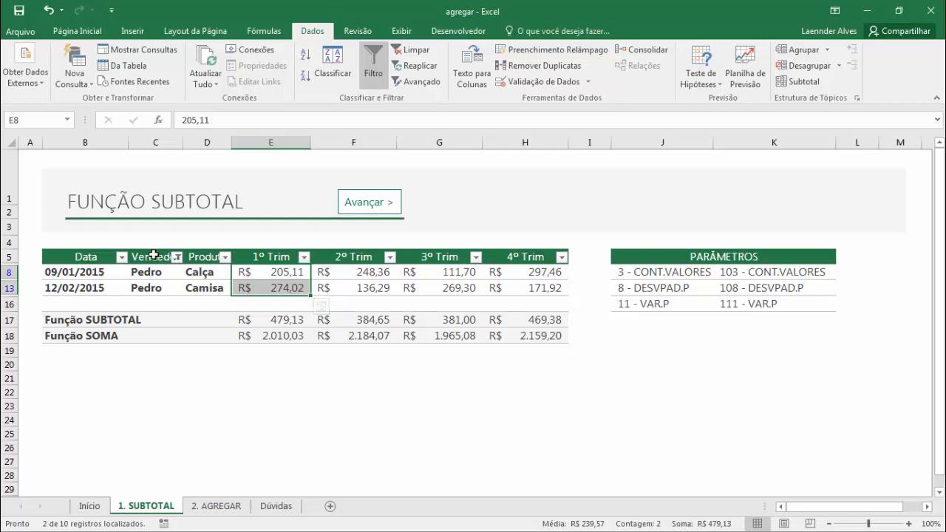
Show all salespeople again in the Vendedor column filter
left_click(176, 257)
left_click(225, 380)
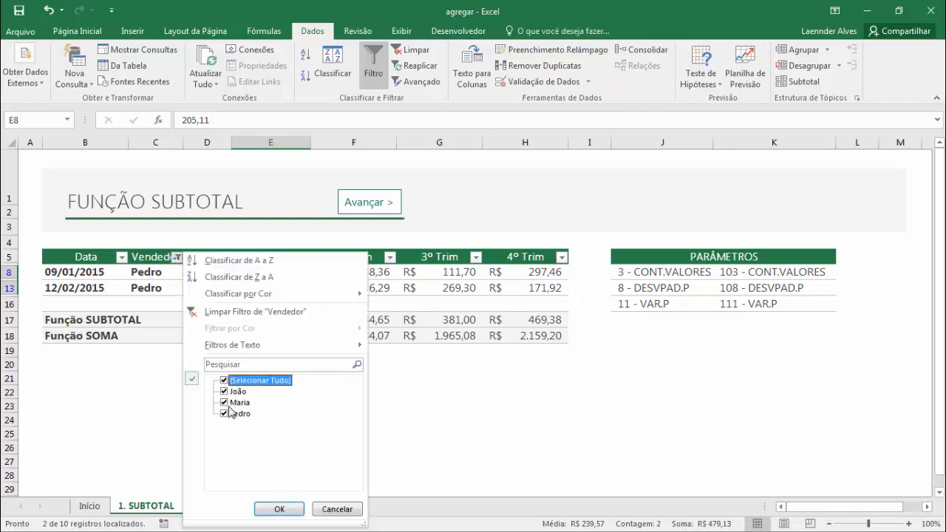
left_click(279, 510)
left_click(218, 282)
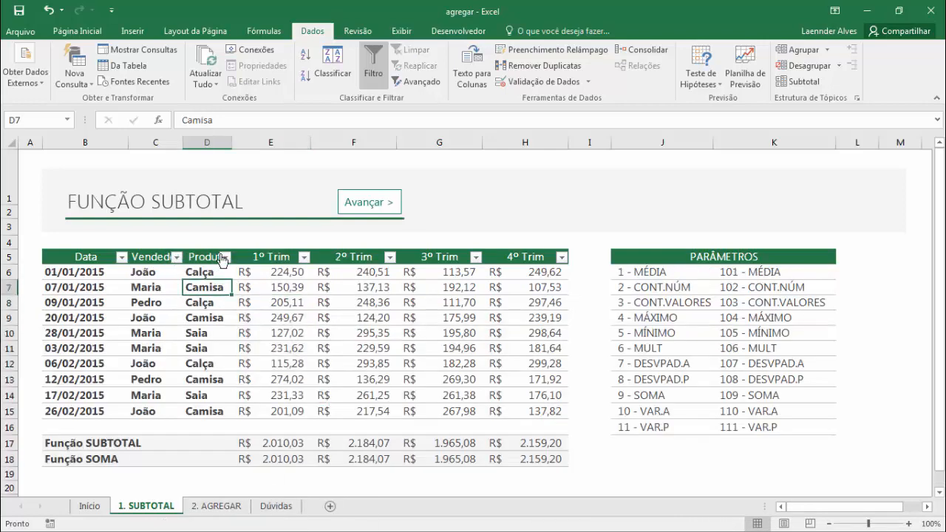
Filter the Produto column to show only Camisa and check the SUBTOTAL cell E17
left_click(225, 256)
left_click(103, 381)
left_click(88, 402)
left_click(88, 403)
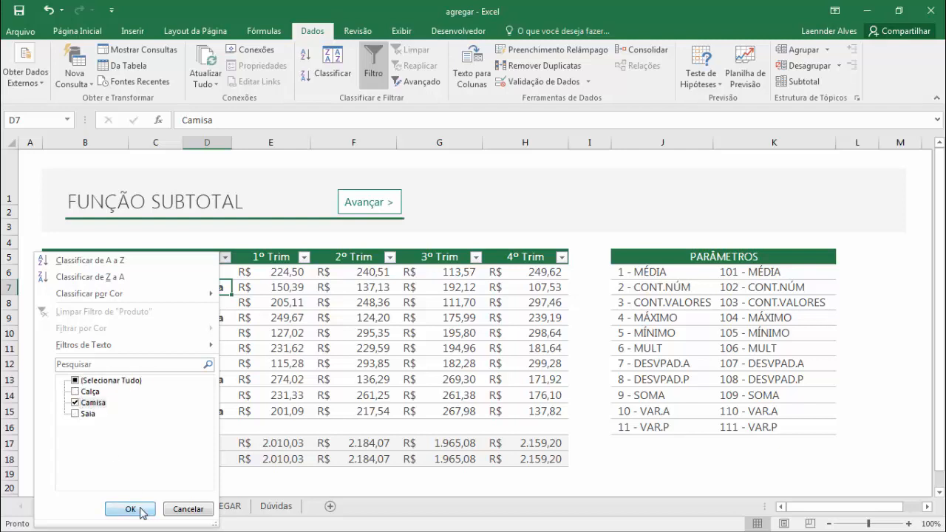
left_click(130, 510)
left_click(280, 346)
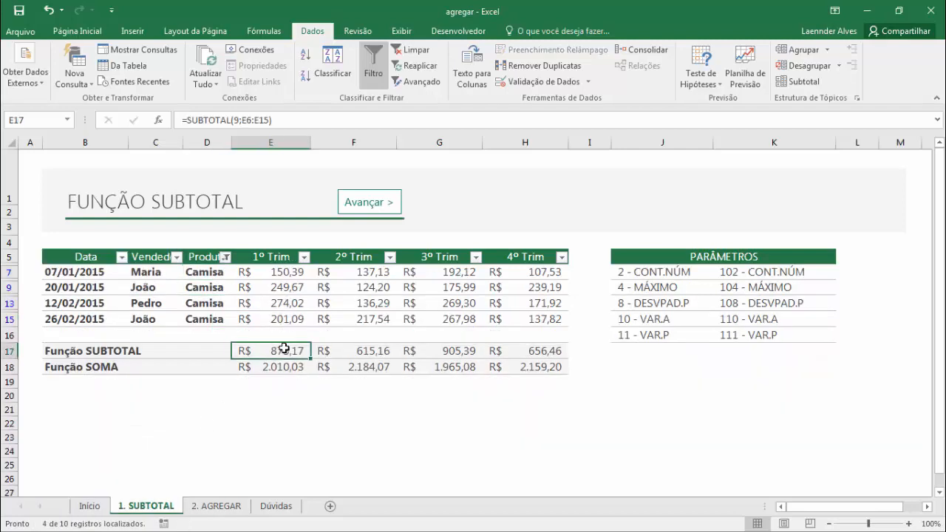
Show all products again in the Produto column filter
left_click(225, 256)
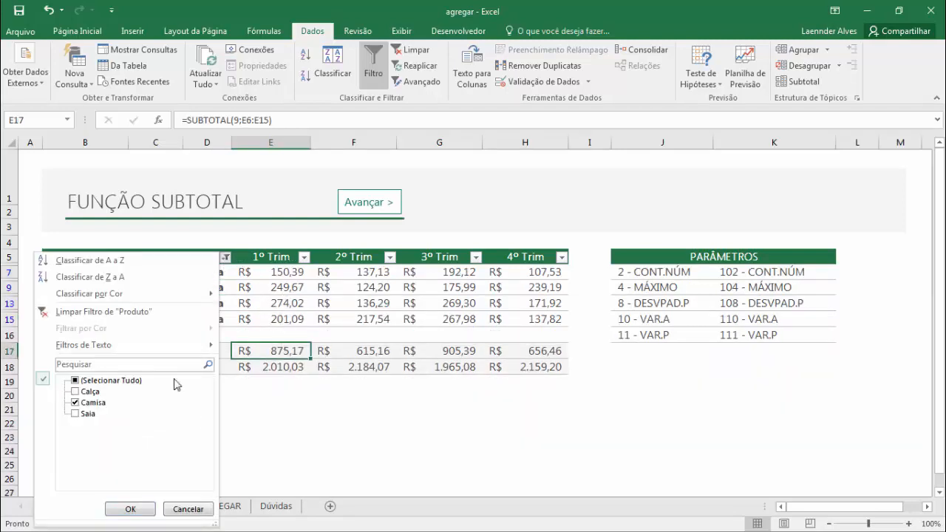
left_click(111, 381)
left_click(130, 510)
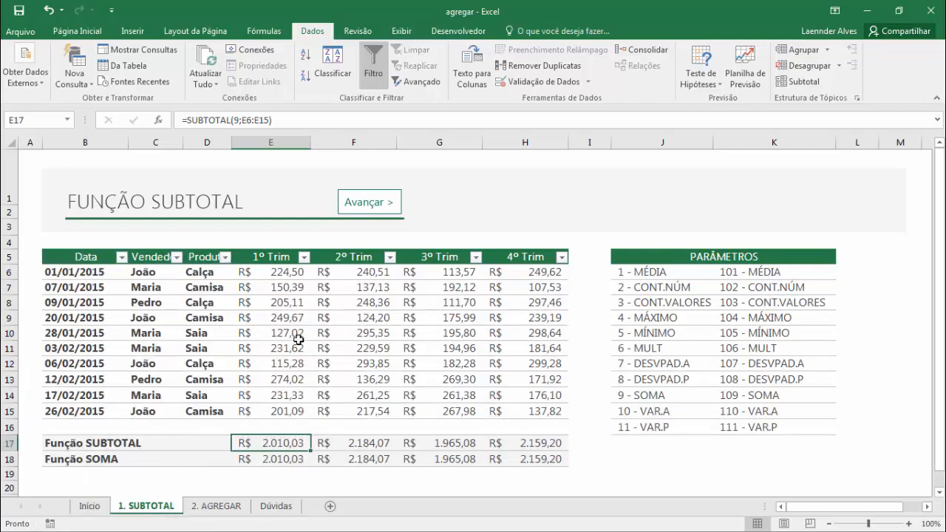
Change the function number in E17's SUBTOTAL formula to 109, giving =SUBTOTAL(109;E6:E15)
left_click(297, 339)
scroll(290, 302, "down", 1)
double_click(283, 357)
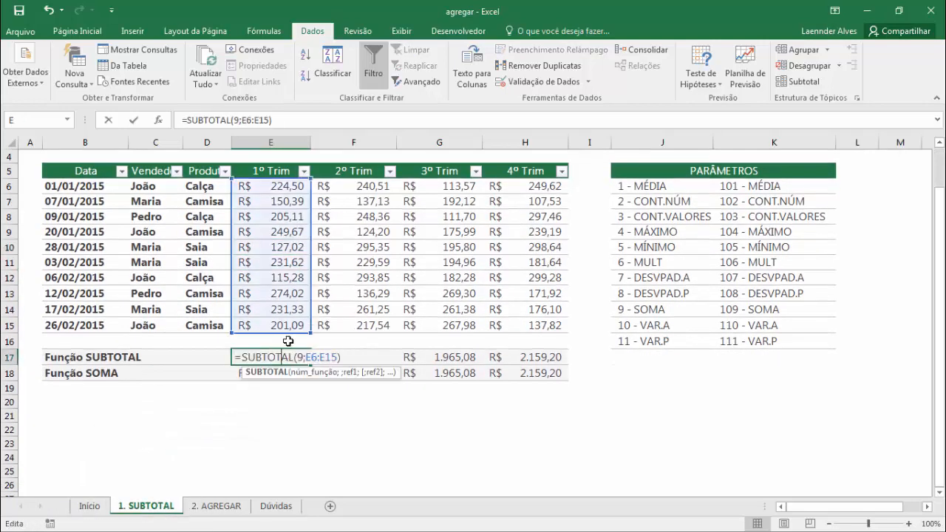
left_click(298, 357)
left_click_drag(301, 357, 307, 357)
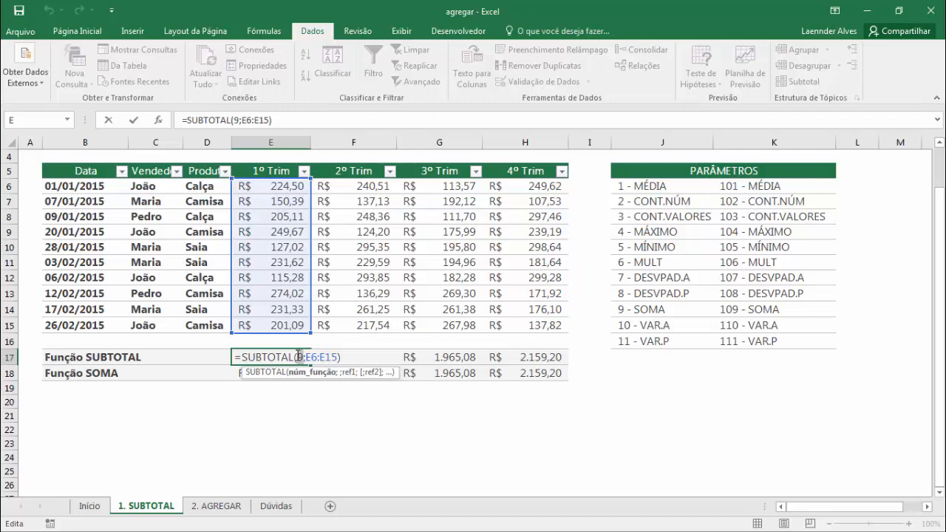
type("109")
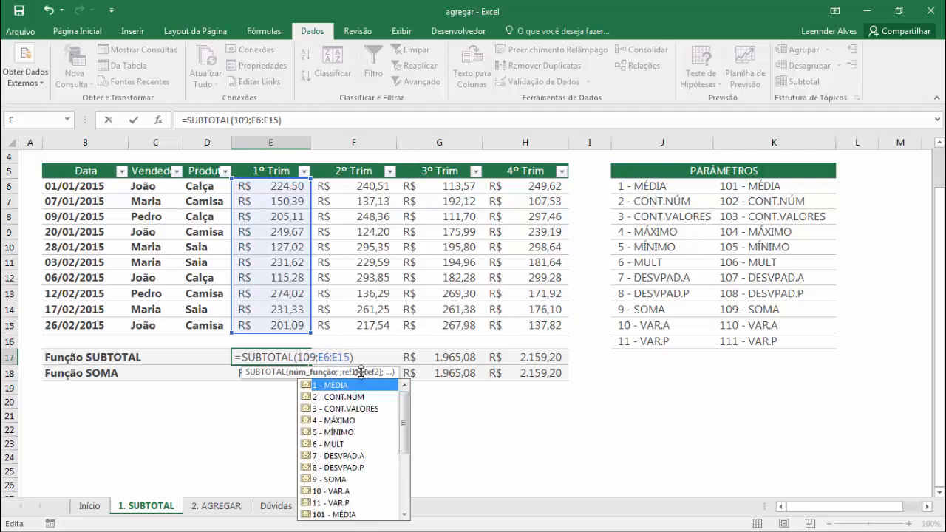
key("Return")
Filter the Produto column to show only Calça and check E17 against the visible 1º Trim values
scroll(360, 372, "up", 3)
left_click(347, 301)
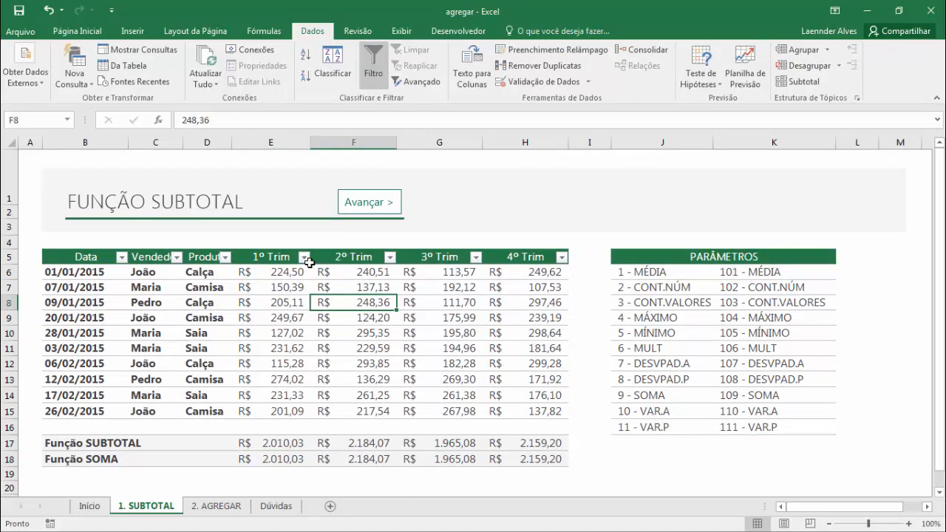
left_click(304, 257)
left_click(211, 224)
left_click(225, 257)
left_click(75, 380)
left_click(74, 391)
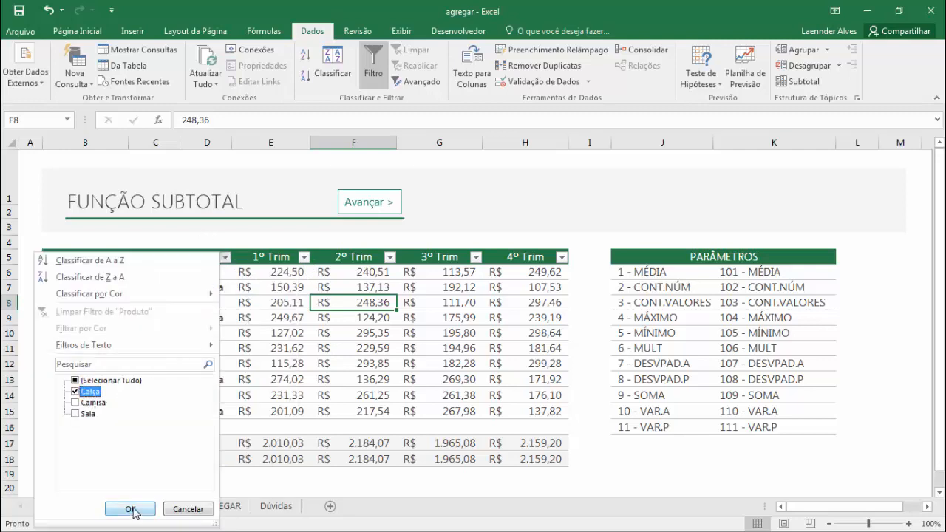
left_click(130, 510)
left_click(264, 335)
left_click_drag(288, 272, 289, 301)
left_click(285, 287)
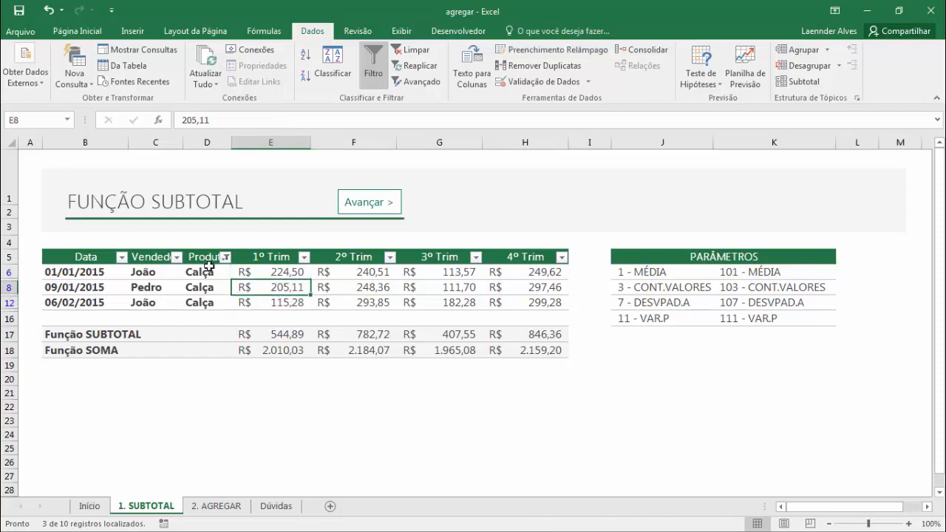
Clear the Calça filter so the Produto column shows every product
left_click(226, 257)
left_click(75, 380)
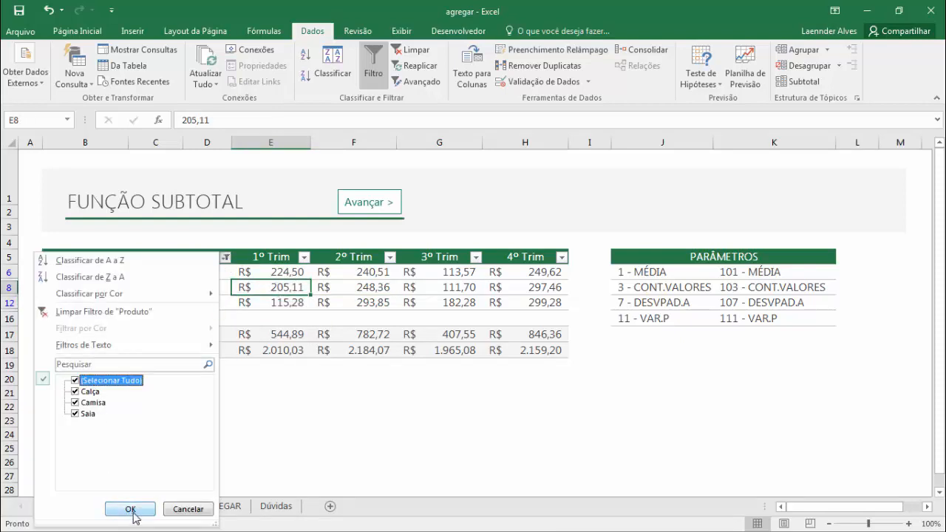
left_click(130, 509)
left_click(320, 335)
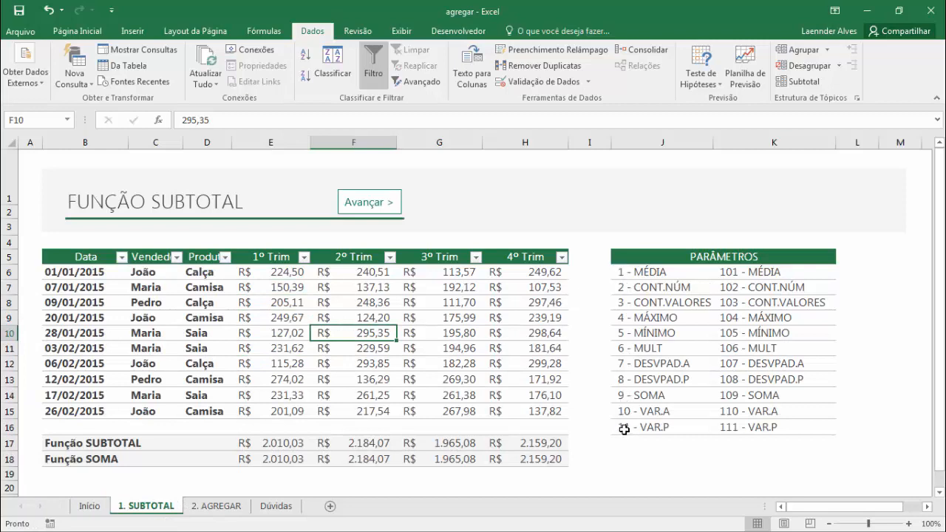
Move the Função SOMA row from B18:H18 down one row to row 19
left_click(632, 395)
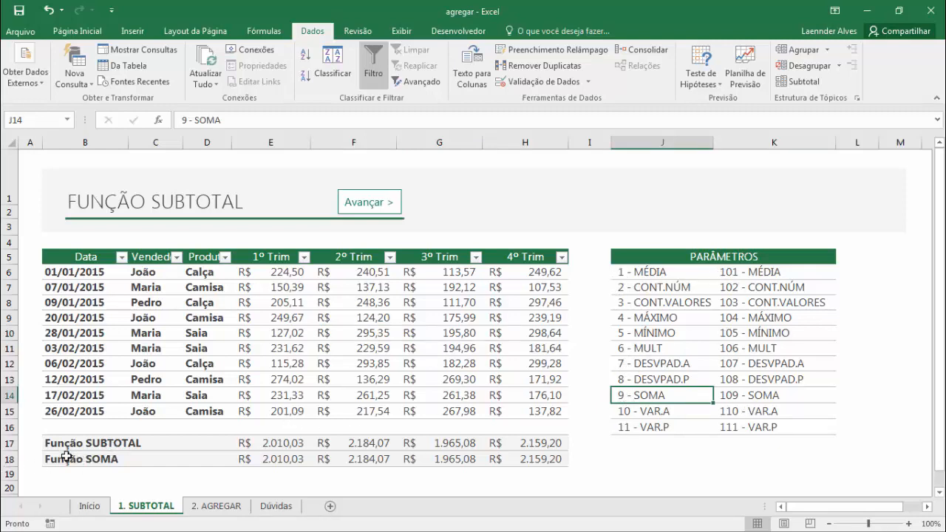
left_click_drag(74, 458, 517, 458)
scroll(414, 436, "down", 1)
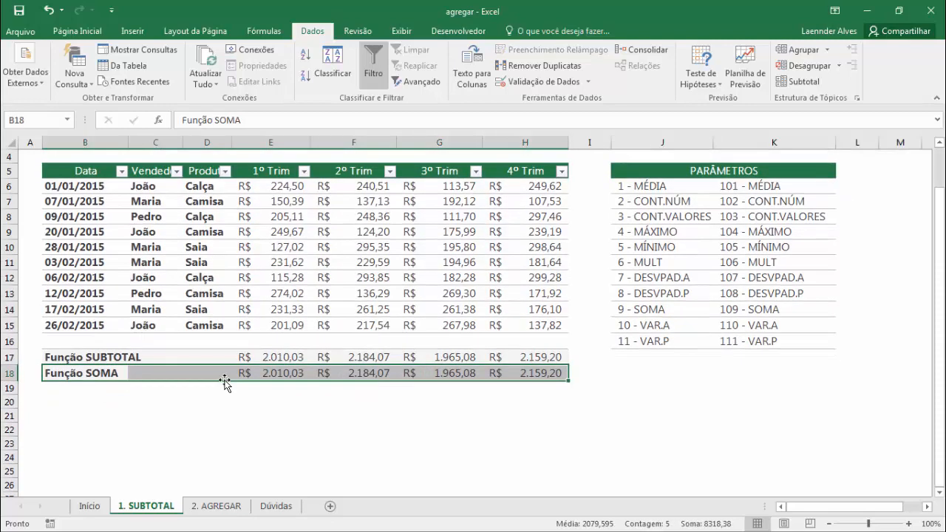
left_click_drag(224, 382, 200, 391)
Copy the Função SUBTOTAL row B17:H17 into the empty row 18 and check the formula in E17
left_click_drag(133, 358, 133, 357)
left_click_drag(125, 357, 513, 355)
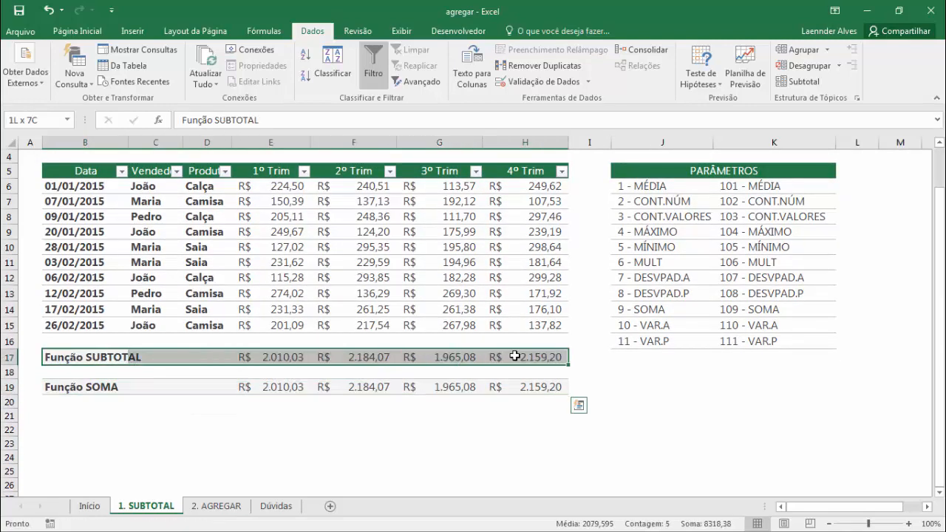
key("ctrl+c")
left_click(82, 371)
key("ctrl+v")
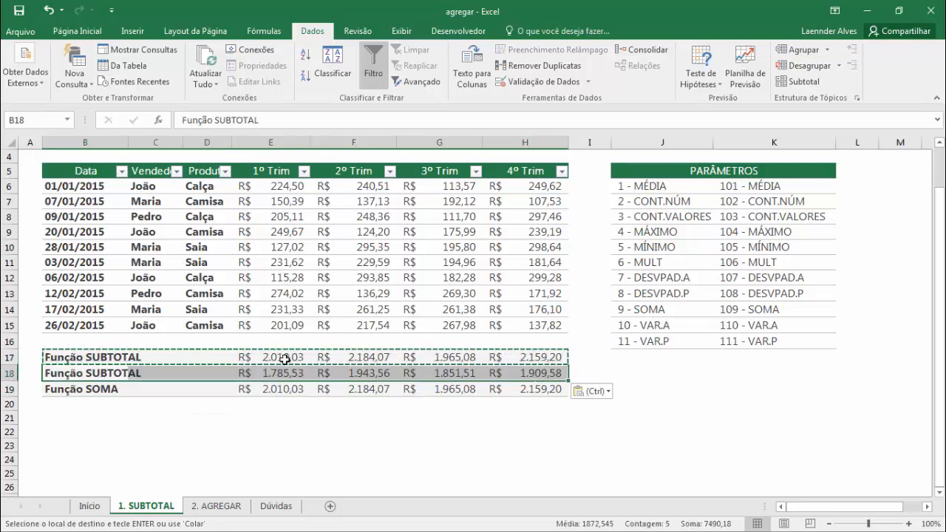
double_click(287, 359)
key("Escape")
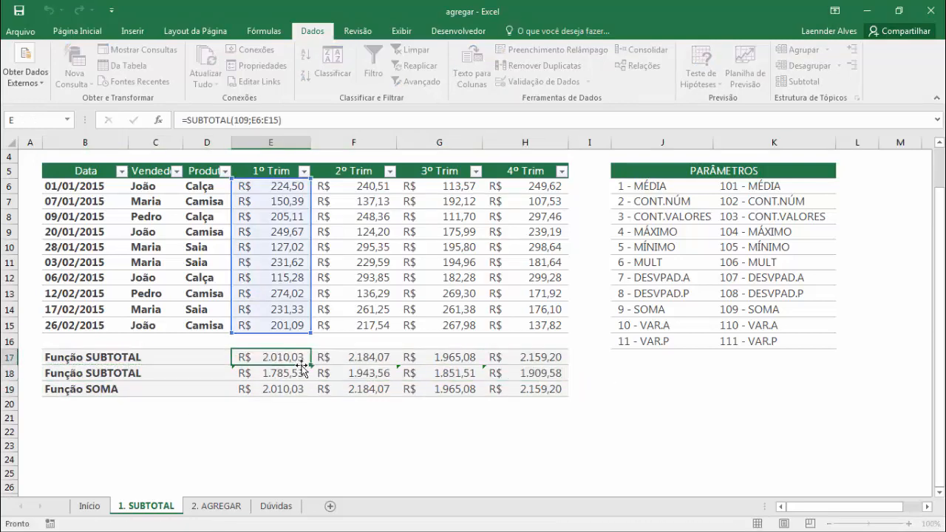
Edit the copied formula in E18 to =SUBTOTAL(9;E6:E15)
double_click(300, 373)
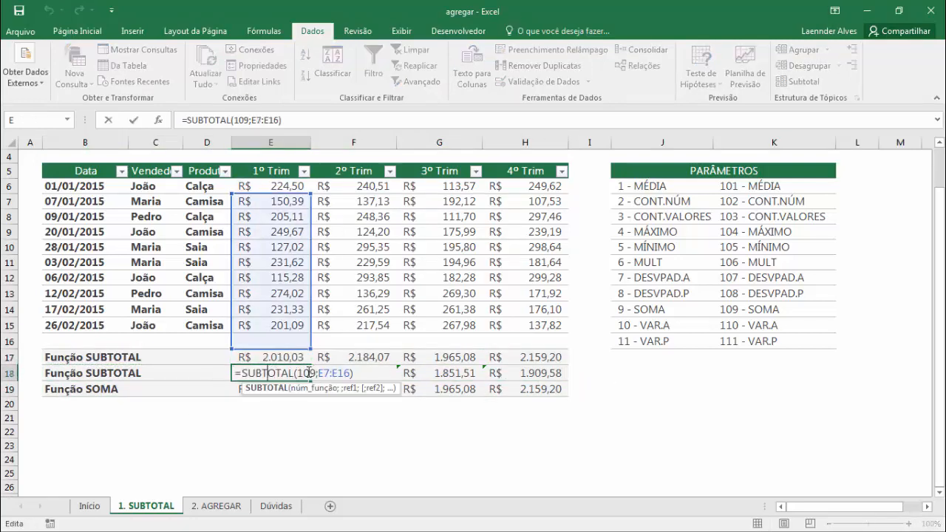
left_click(309, 373)
key("BackSpace")
key("BackSpace")
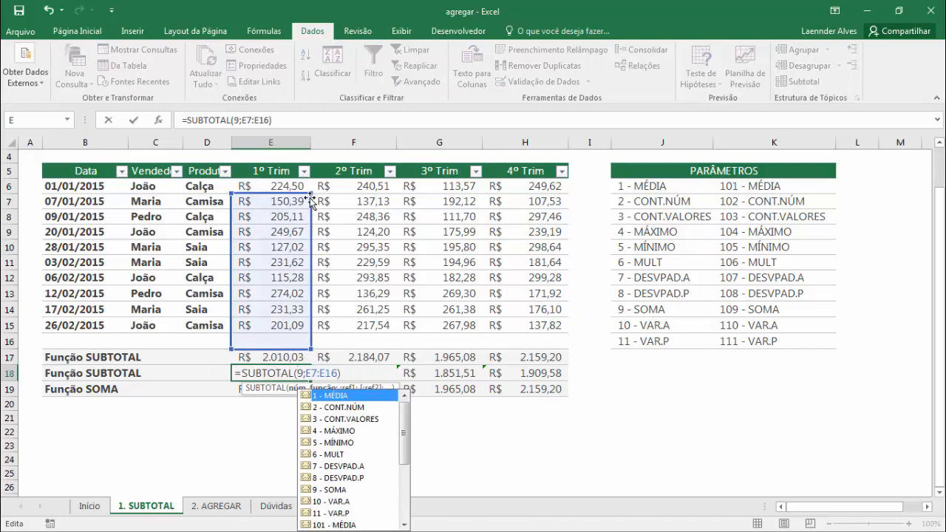
left_click_drag(313, 200, 292, 198)
key("Return")
Copy the SUBTOTAL formula from E18 across to F18:H18
left_click(292, 373)
key("ctrl+c")
left_click_drag(333, 372, 496, 365)
key("ctrl+v")
Check the function number in E17 and rename the label in B17 to Função SUBTOTAL 109
double_click(275, 357)
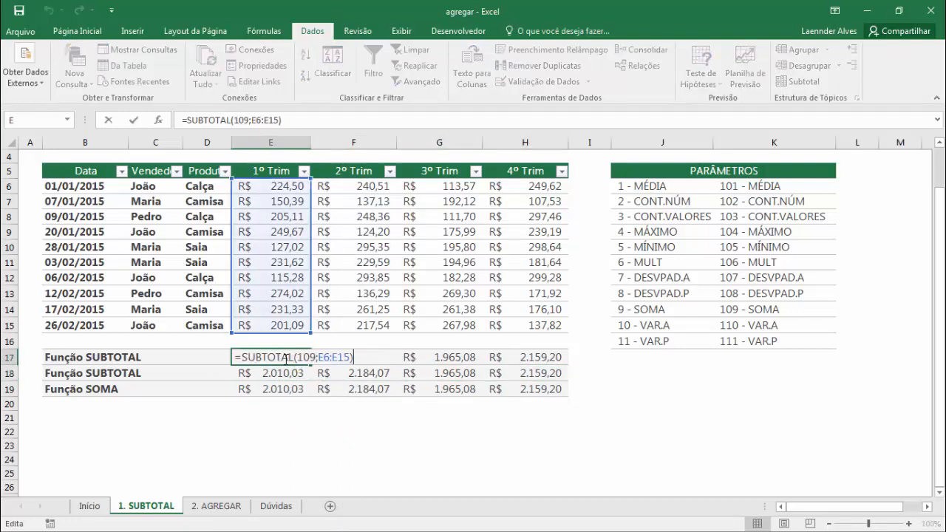
key("Escape")
left_click(165, 356)
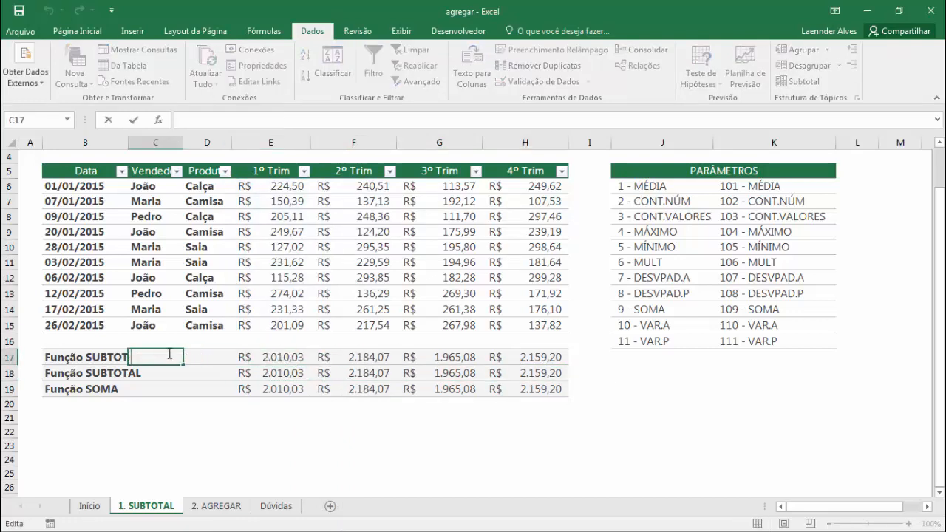
double_click(64, 356)
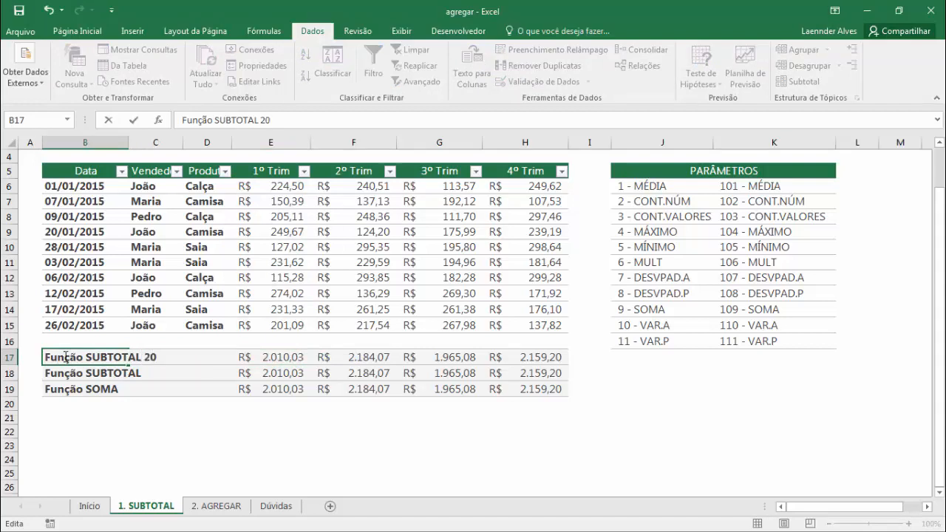
type("109")
key("Return")
Rename the label in B18 to Função SUBTOTAL 9
key("F2")
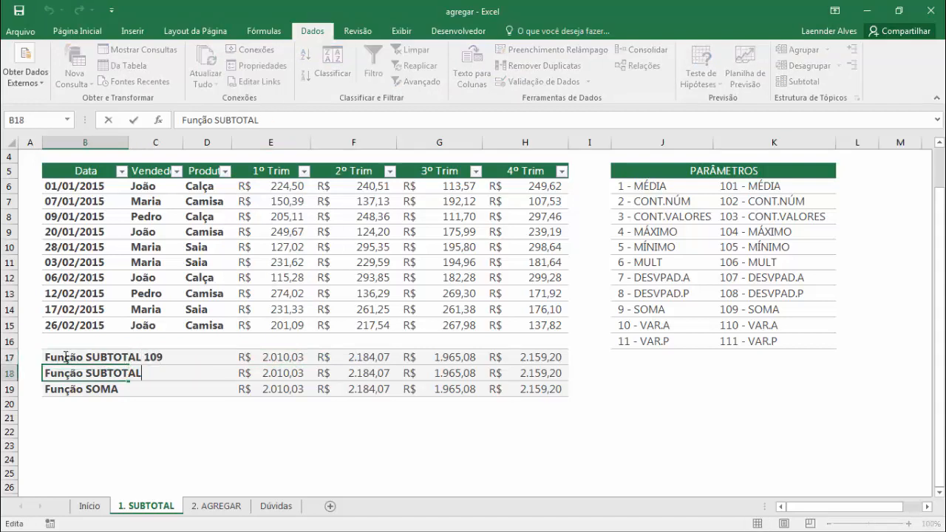
key("BackSpace")
key("BackSpace")
key("BackSpace")
type("9")
key("Return")
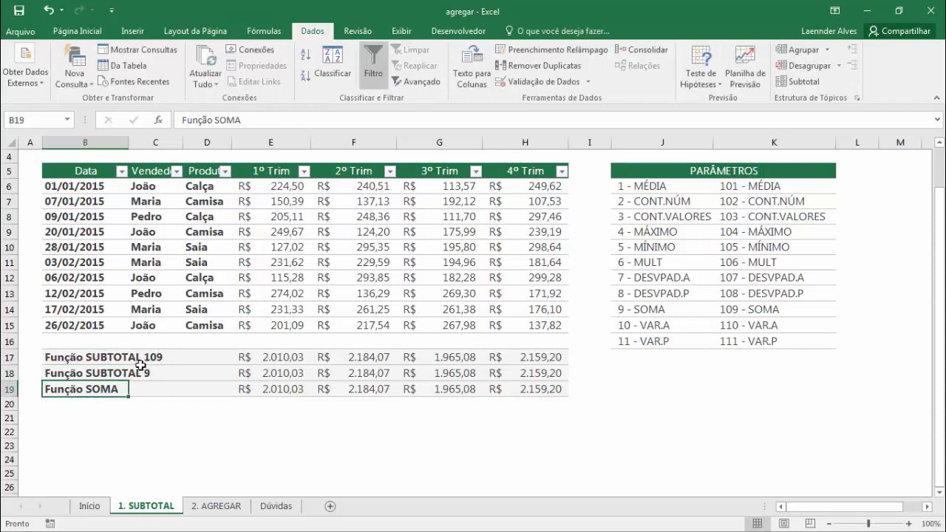
Hide row 12, the 06/02/2015 Calça sale, manually without using a filter
left_click(253, 359)
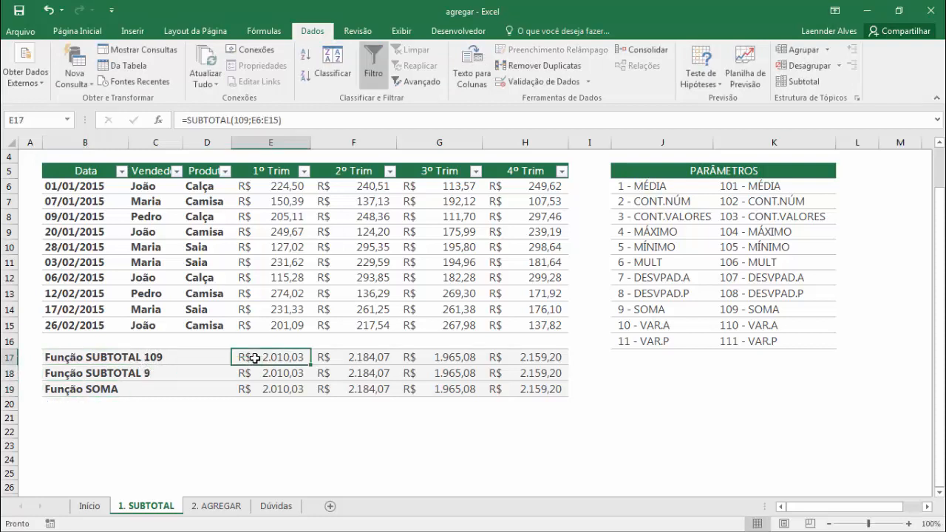
left_click(270, 278)
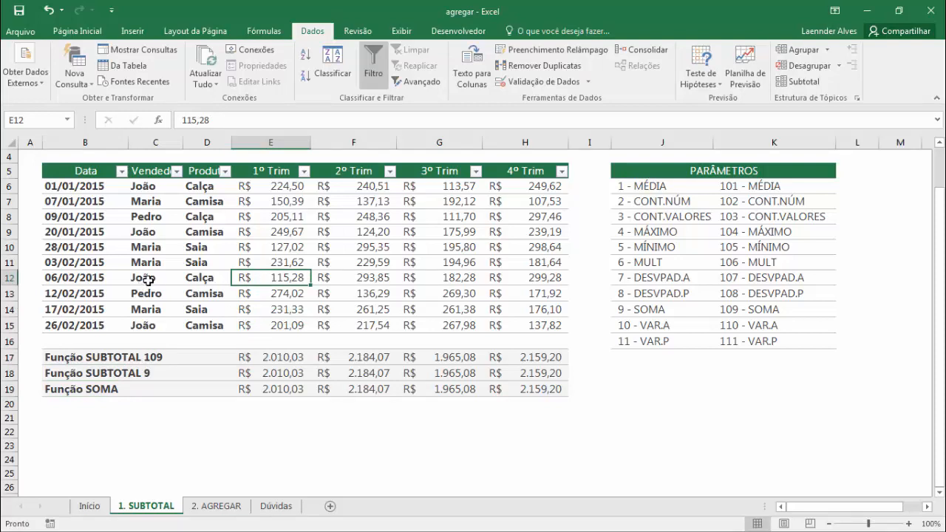
right_click(9, 279)
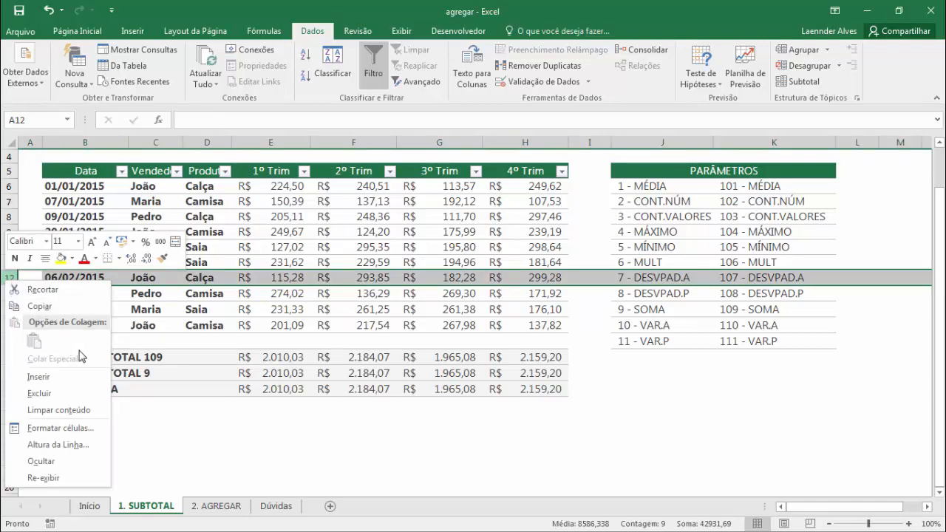
left_click(40, 462)
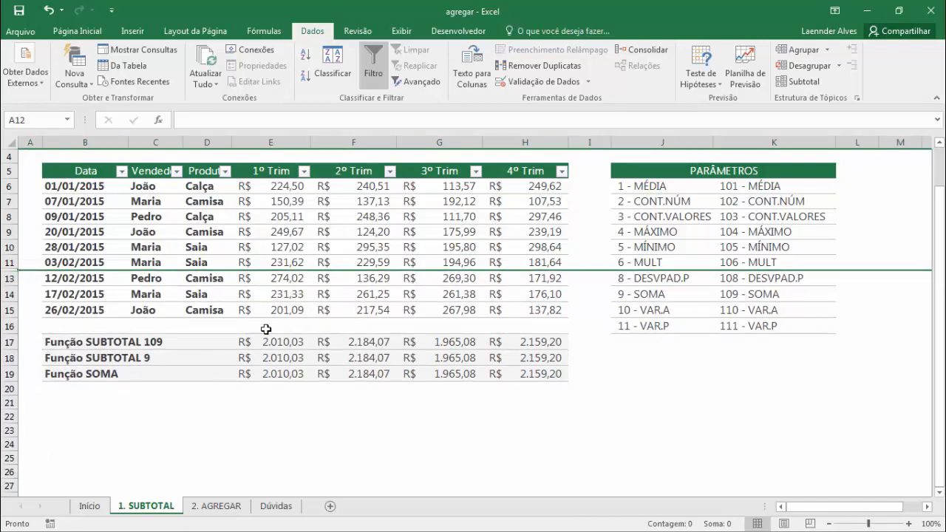
Compare the SUBTOTAL 109 and SUBTOTAL 9 results in E17 and E18, and review parameters 101 to 111
left_click(273, 344)
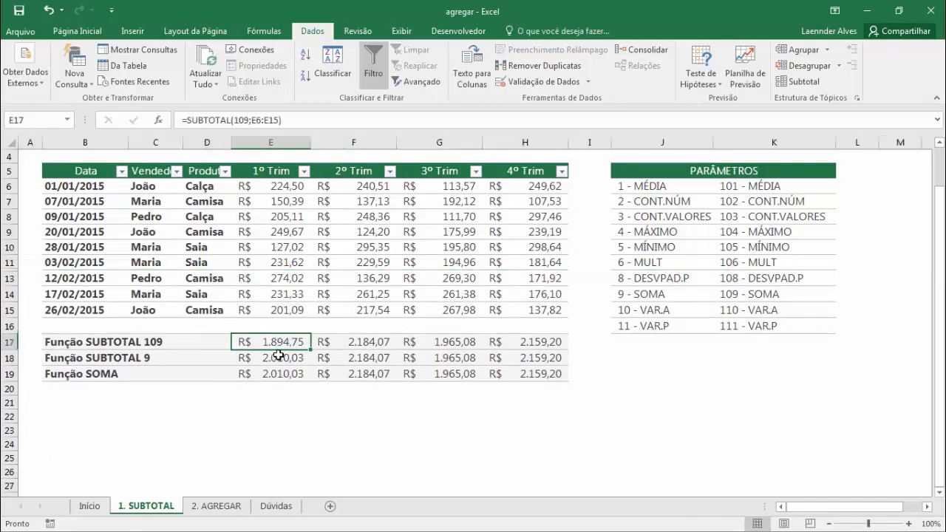
left_click(735, 185)
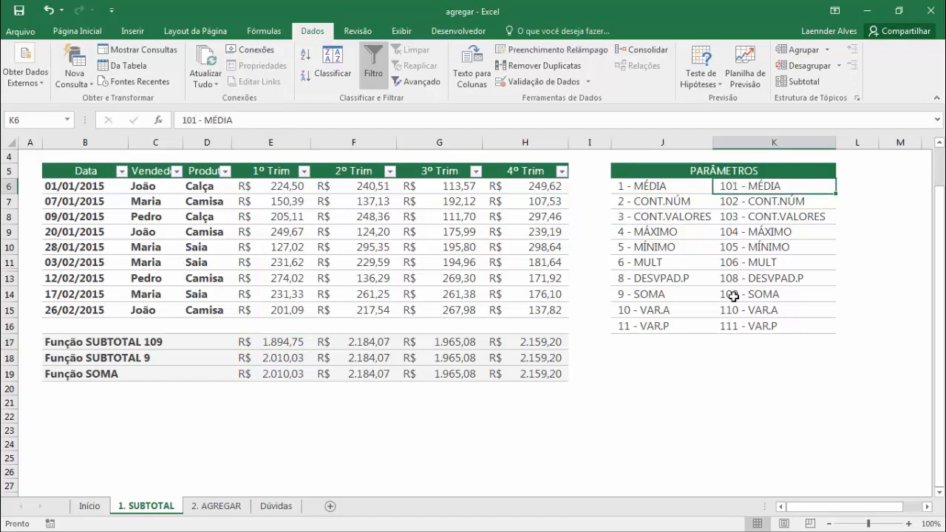
left_click(730, 325)
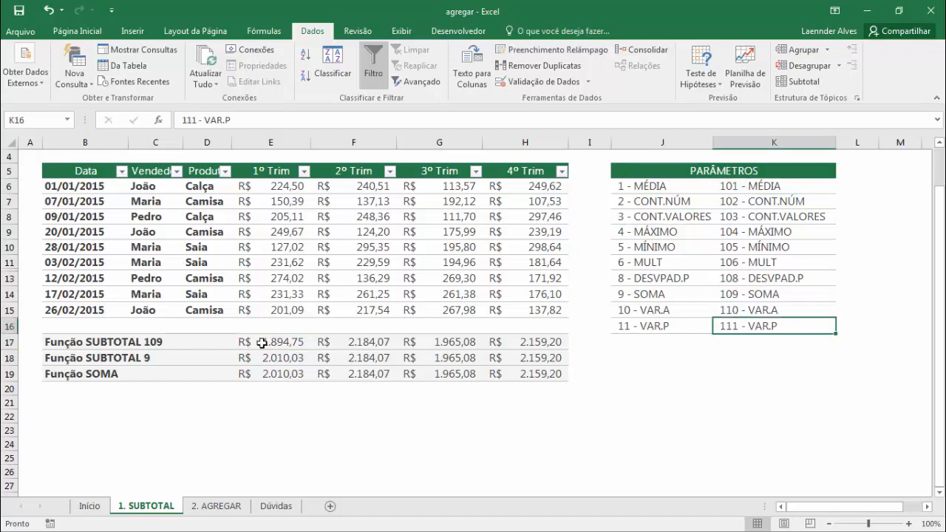
left_click(286, 345)
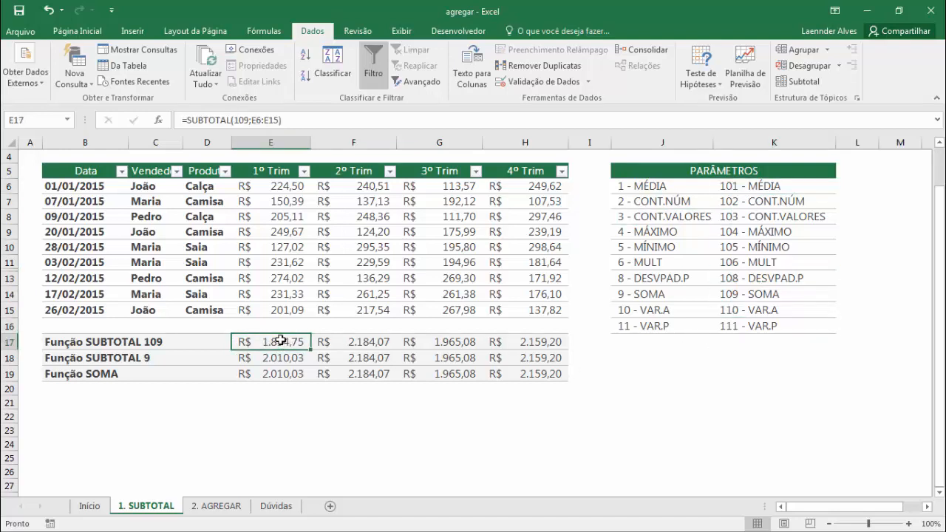
left_click(278, 361)
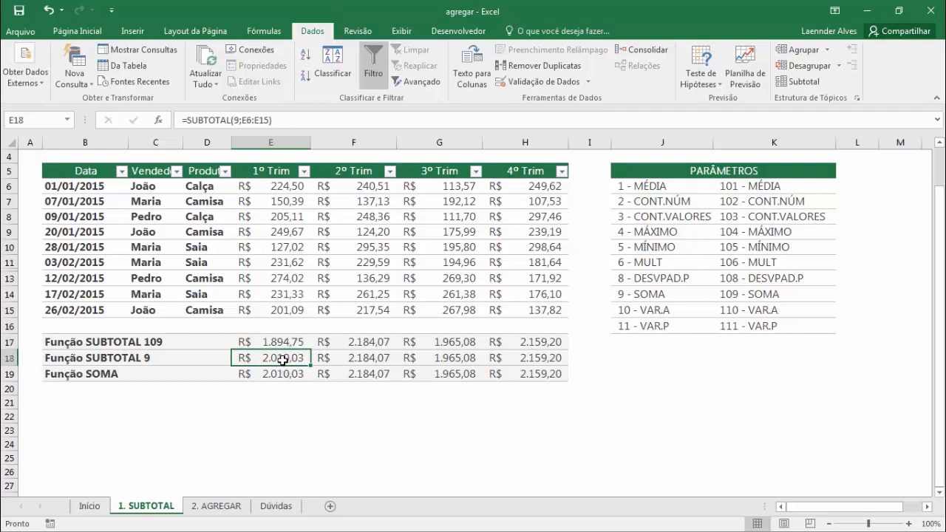
key("Up")
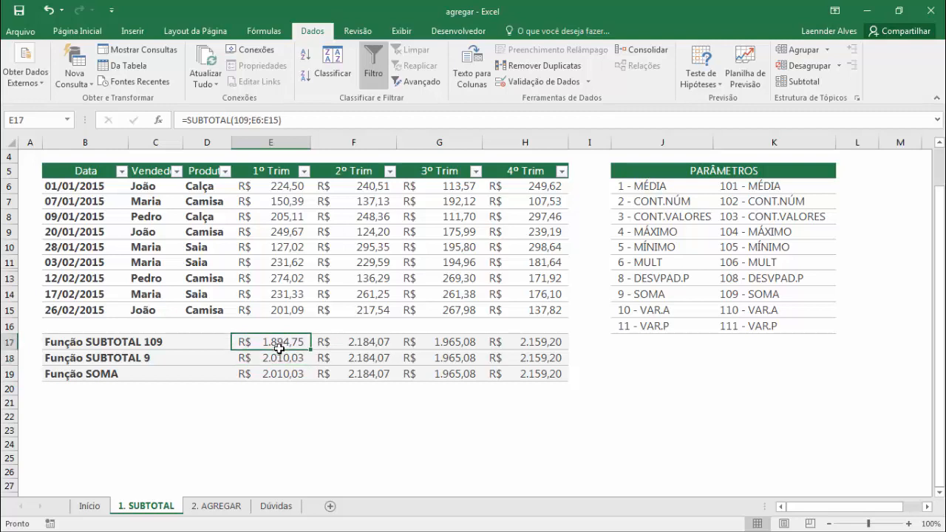
key("Down")
Filter the Produto column to show only Calça and select the visible 1º Trim values to compare with both SUBTOTAL rows
left_click(304, 170)
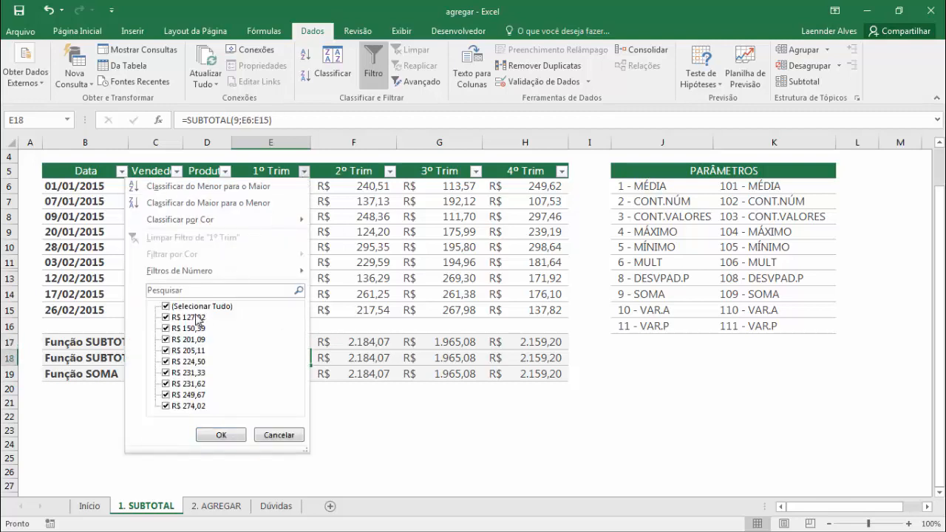
left_click(278, 436)
left_click(271, 247)
left_click(226, 171)
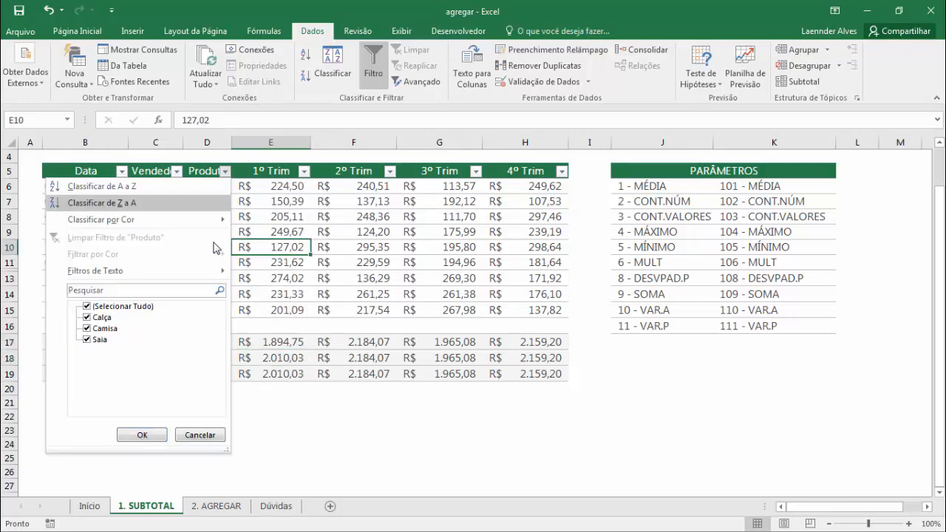
left_click(115, 306)
left_click(100, 317)
left_click(142, 434)
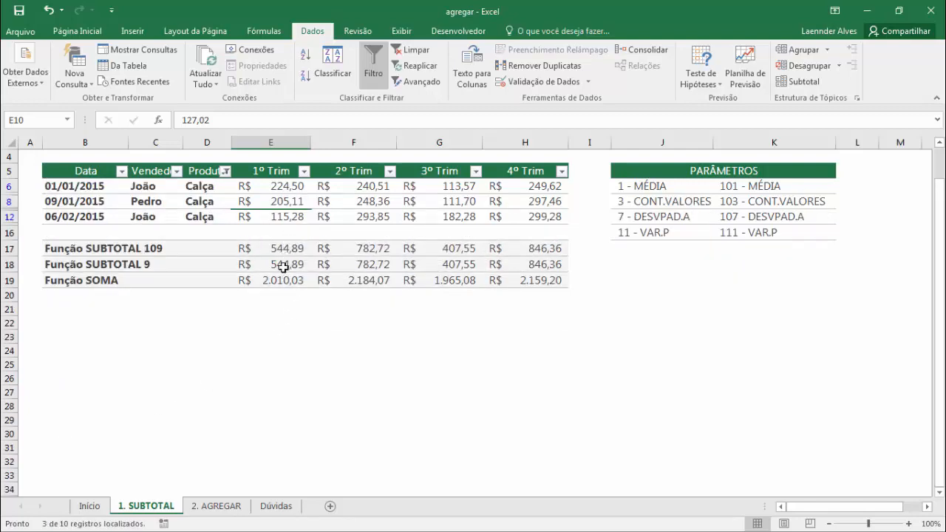
left_click_drag(289, 185, 262, 205)
Select all products again in the Produto filter to restore the full table
left_click(225, 171)
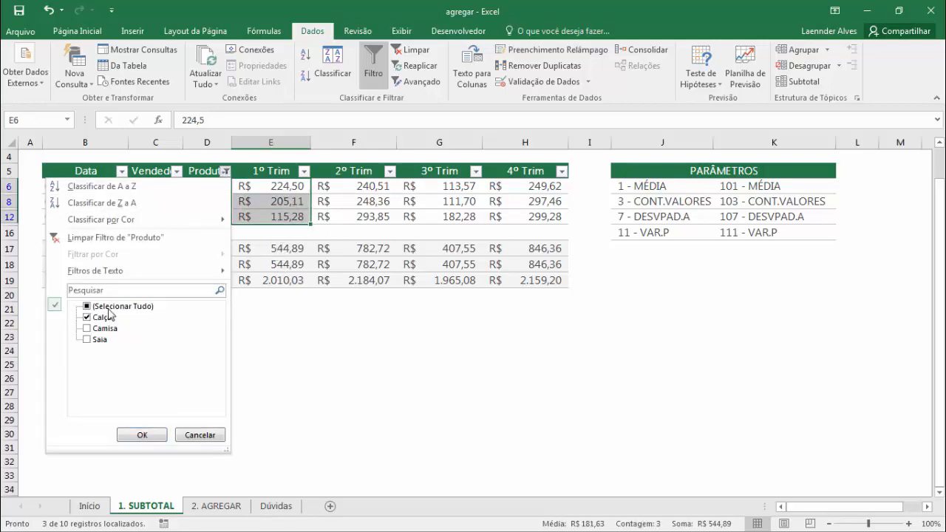
left_click(90, 306)
left_click(138, 433)
left_click(333, 281)
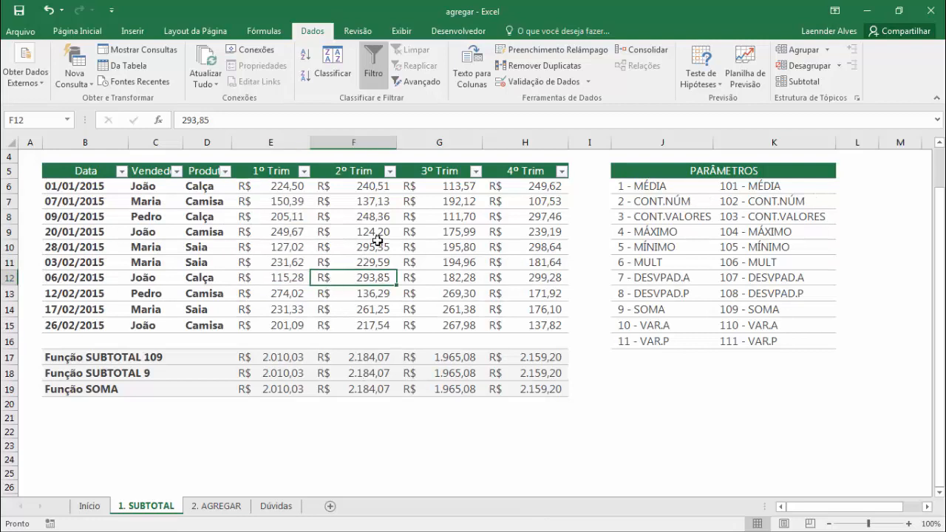
Hide rows 9, 12 and 14 manually and check the SUBTOTAL 109 result in E17
left_click(378, 243)
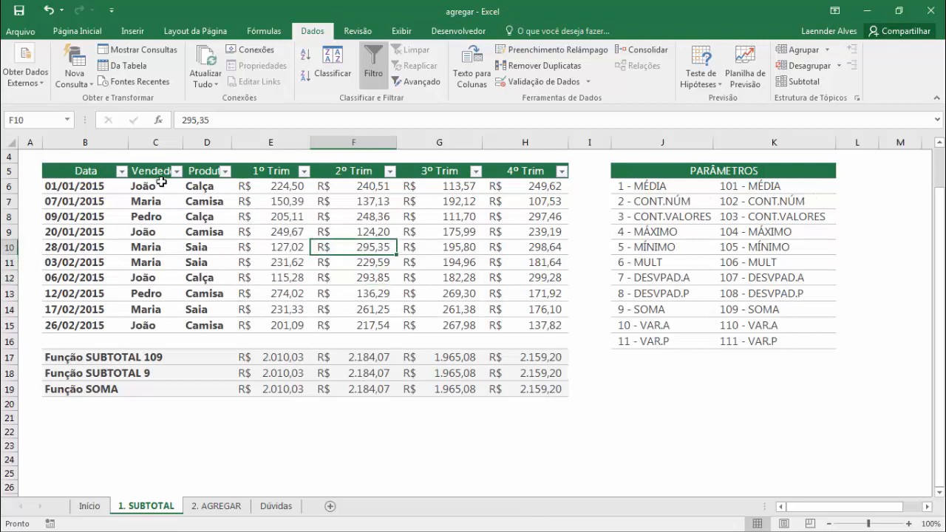
left_click(9, 232)
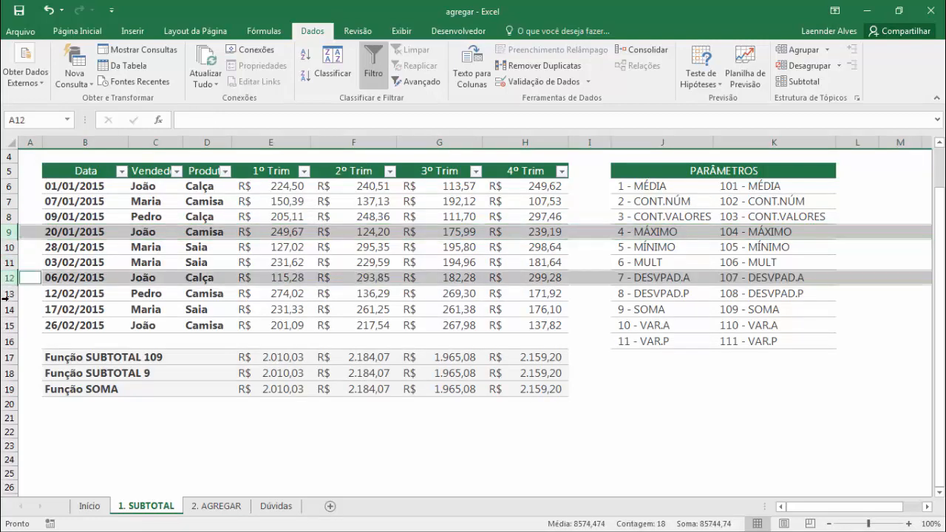
left_click(9, 278, "ctrl")
left_click(9, 309, "ctrl")
right_click(6, 309)
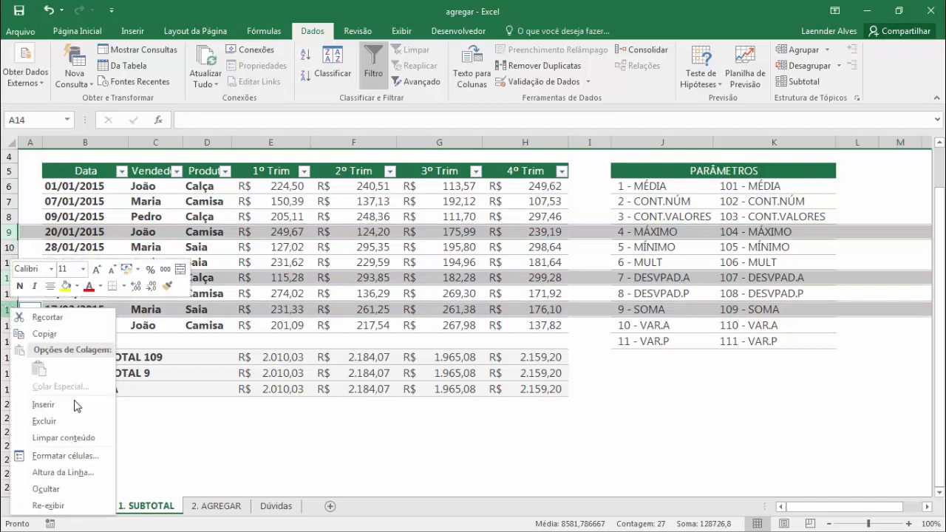
left_click(51, 490)
left_click(273, 280)
left_click(274, 310)
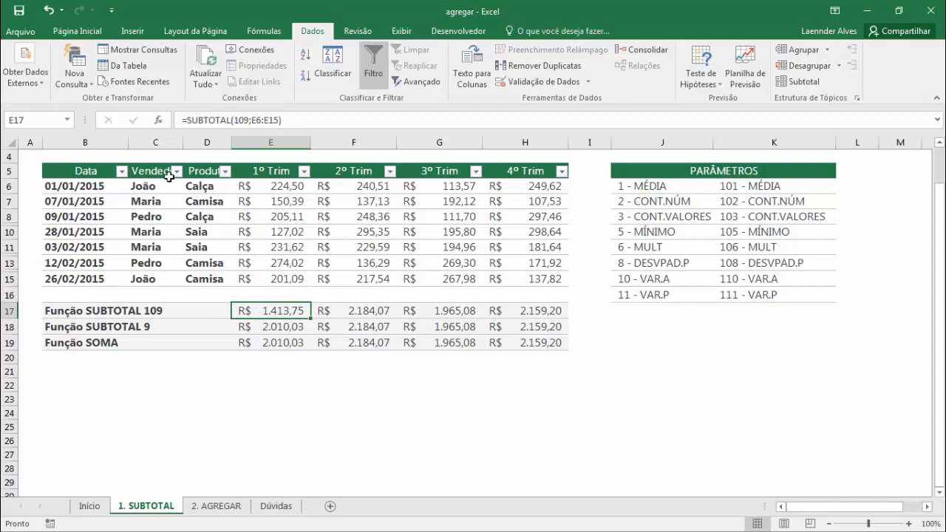
Unhide the manually hidden rows between rows 6 and 15 of the sales table
left_click_drag(6, 186, 7, 280)
right_click(7, 281)
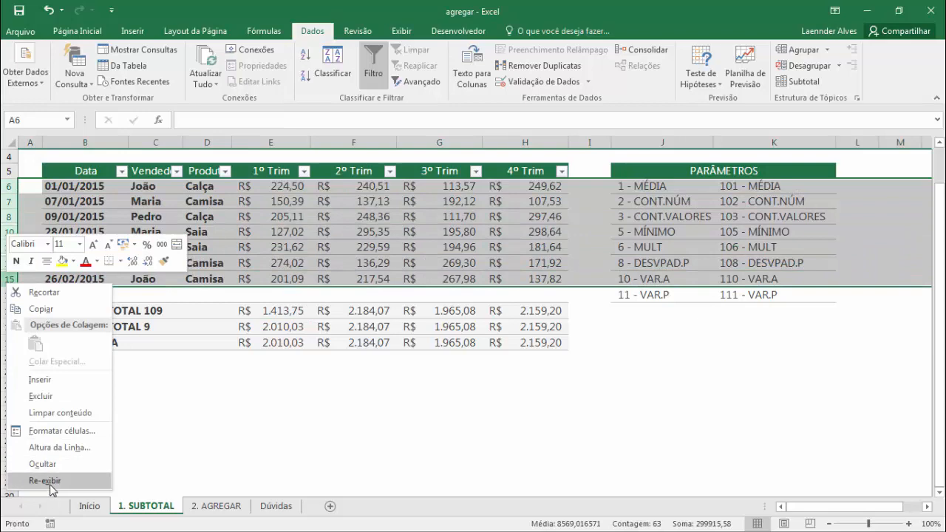
left_click(46, 481)
Review the two parameter sets in the PARÂMETROS table, 1 to 11 and 101 to 111
left_click(625, 186)
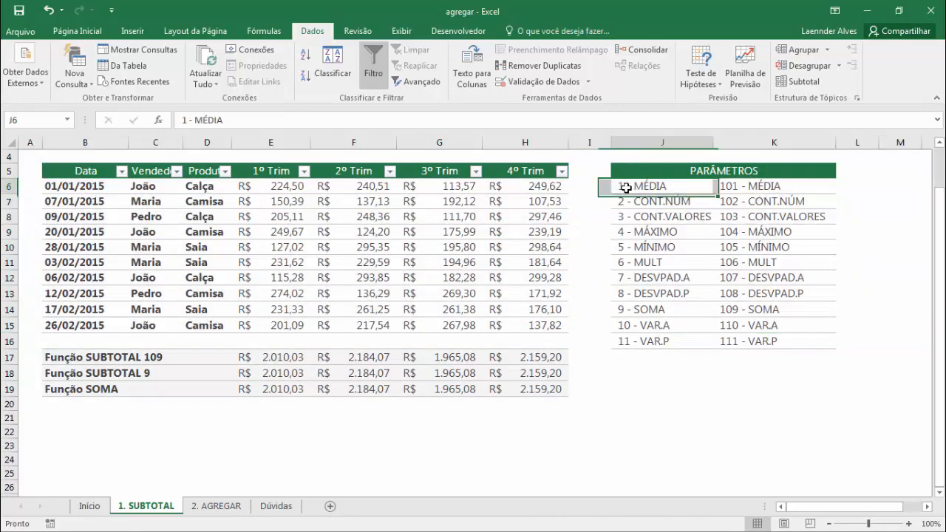
left_click(630, 346)
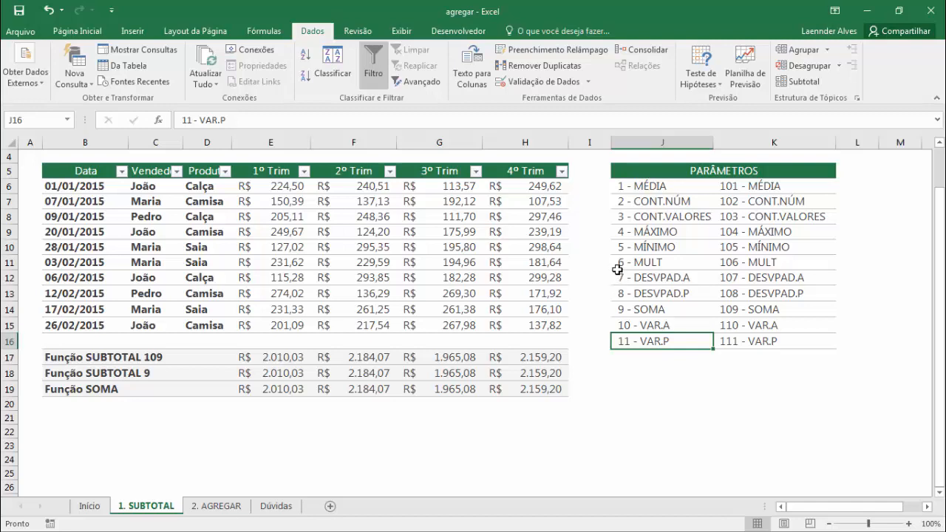
left_click_drag(745, 187, 742, 341)
left_click(744, 260)
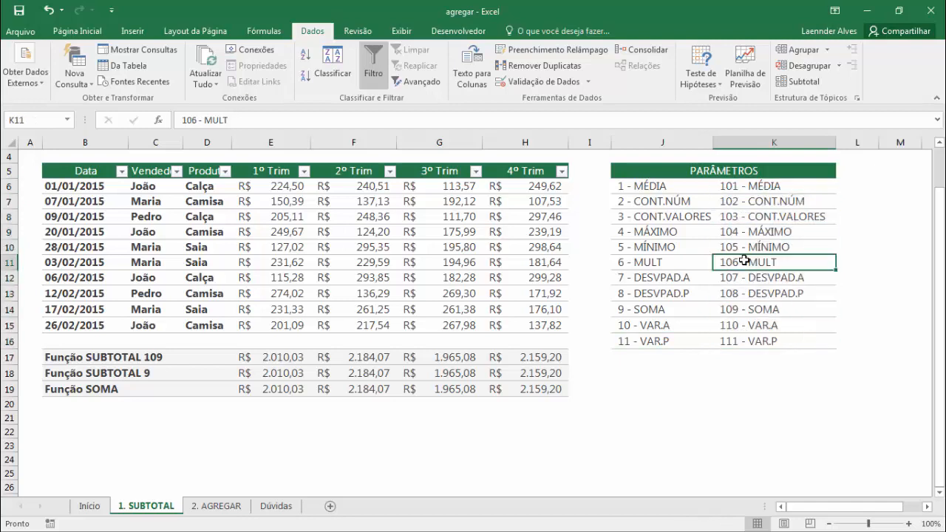
left_click(743, 205)
left_click(748, 221)
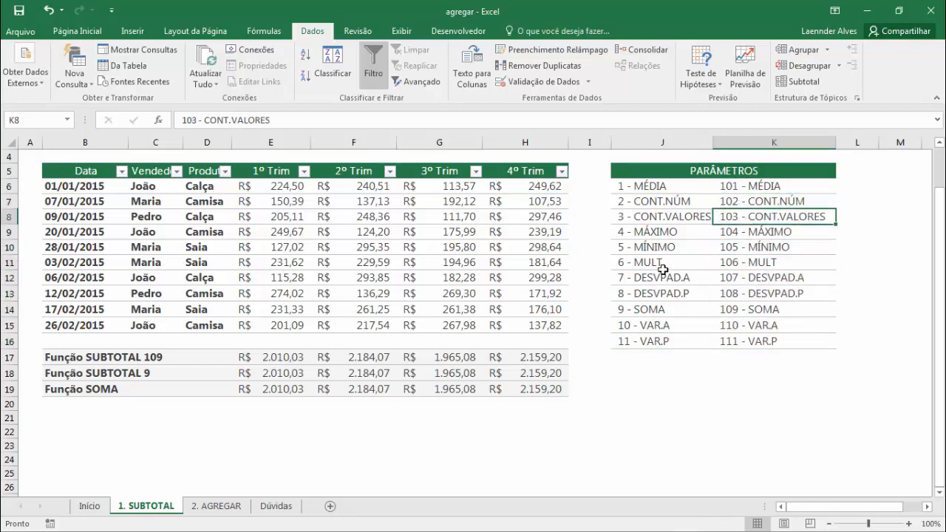
Take a quick look at the AGREGAR sheet and return to the SUBTOTAL sheet
left_click(226, 509)
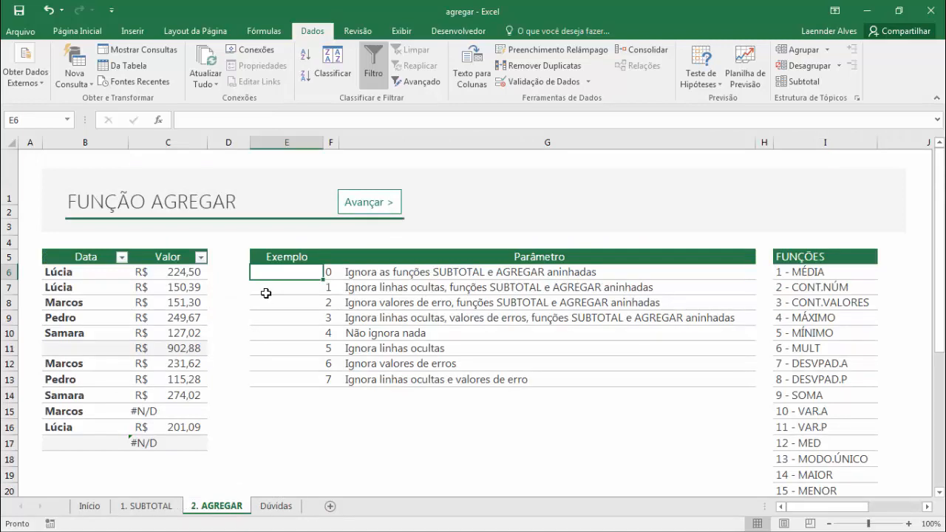
left_click(146, 506)
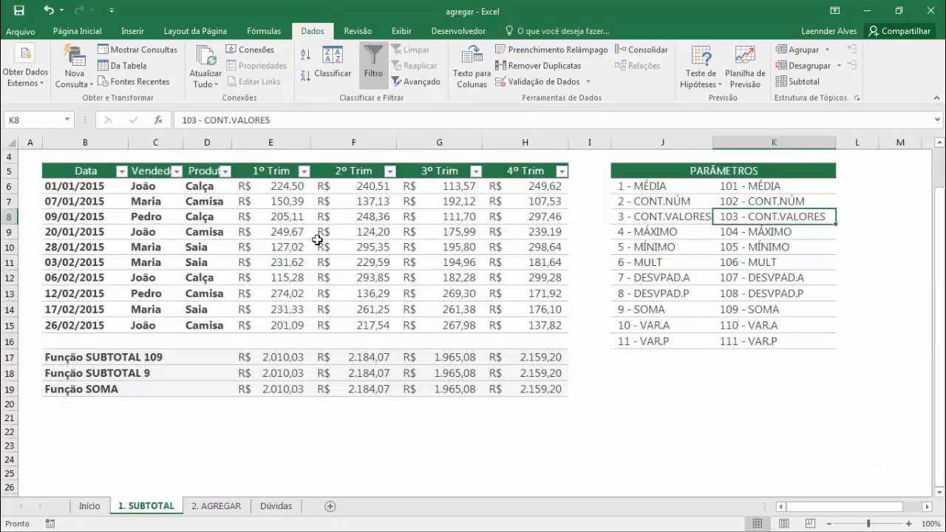
scroll(364, 224, "up", 1)
scroll(363, 213, "down", 1)
scroll(520, 277, "up", 1)
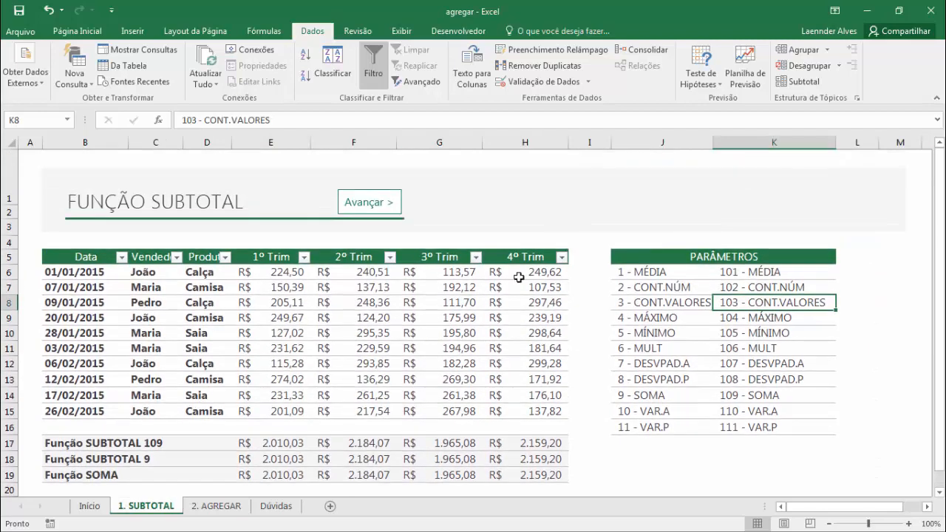
Examine parameters 1 to 5, 9 - SOMA and 6 - MULT in the PARÂMETROS table
left_click(645, 350)
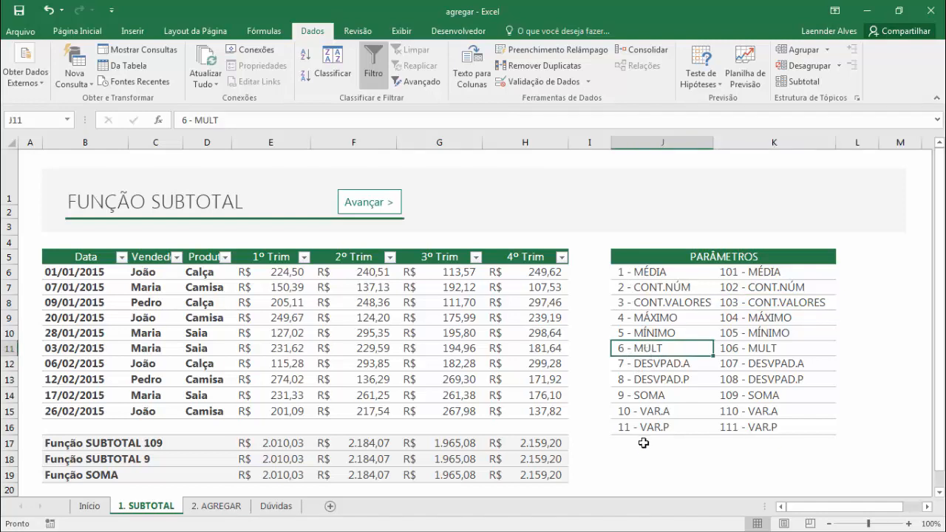
left_click_drag(625, 273, 624, 330)
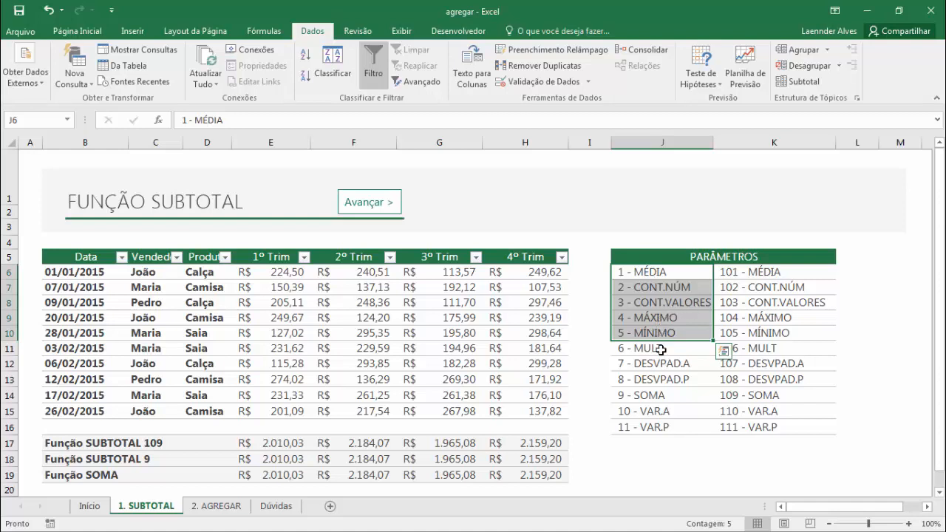
left_click(654, 394)
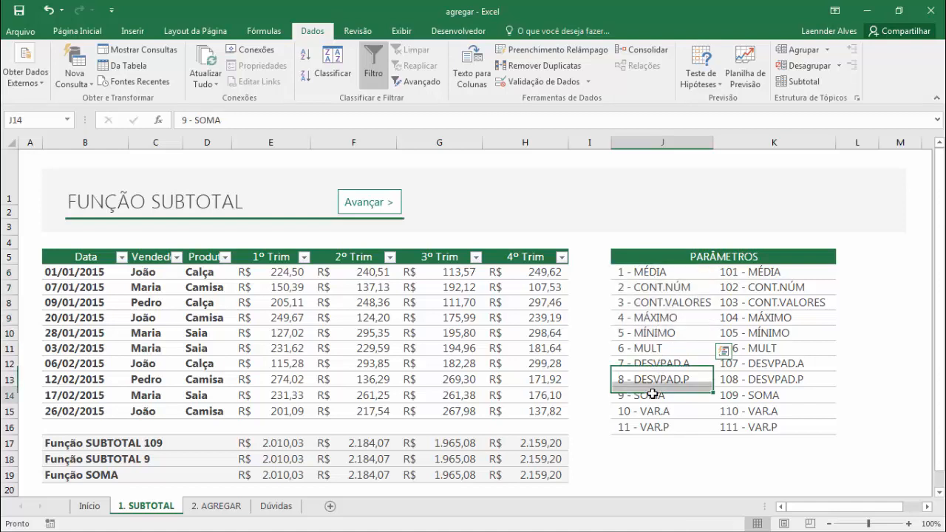
left_click(646, 348)
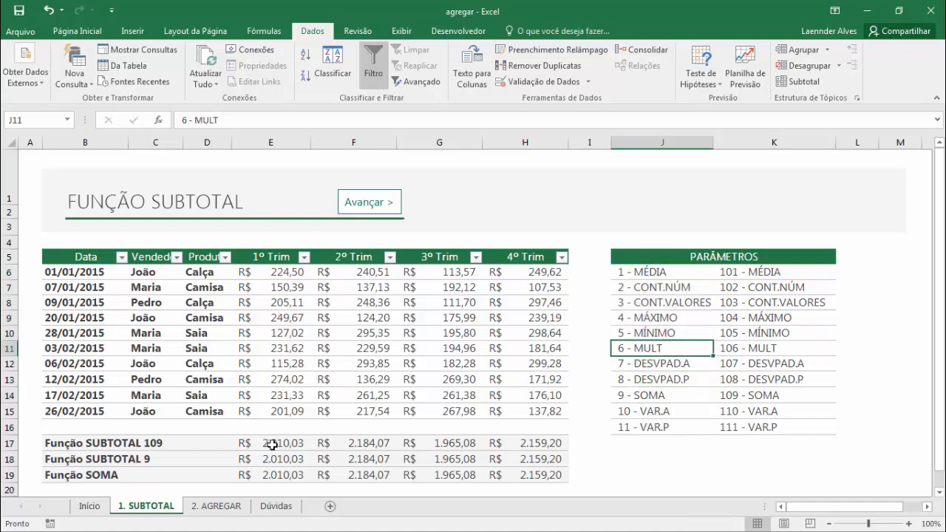
Enter the sample values 5, 3 and 2 in cells E21 to E23 below the totals
scroll(300, 343, "down", 1)
left_click(284, 420)
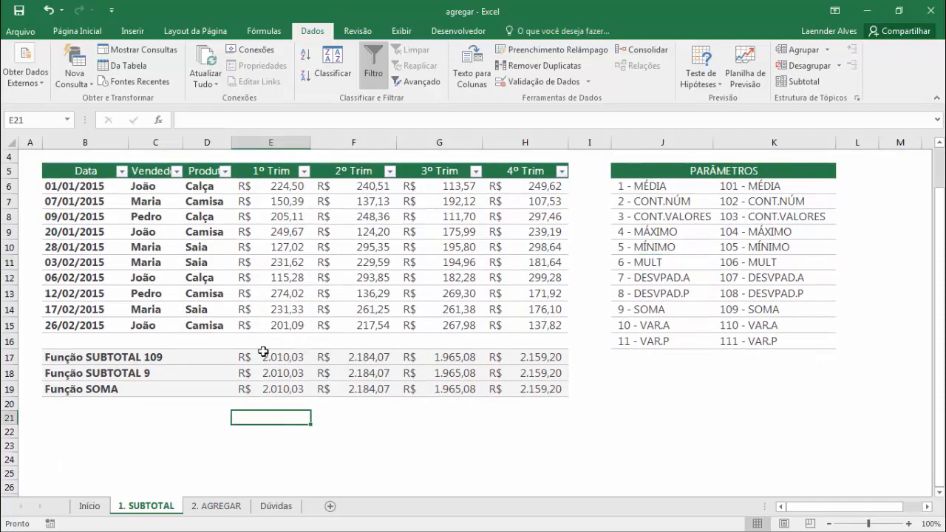
type("5")
key("Return")
type("3")
key("Return")
type("2")
key("Return")
key("Return")
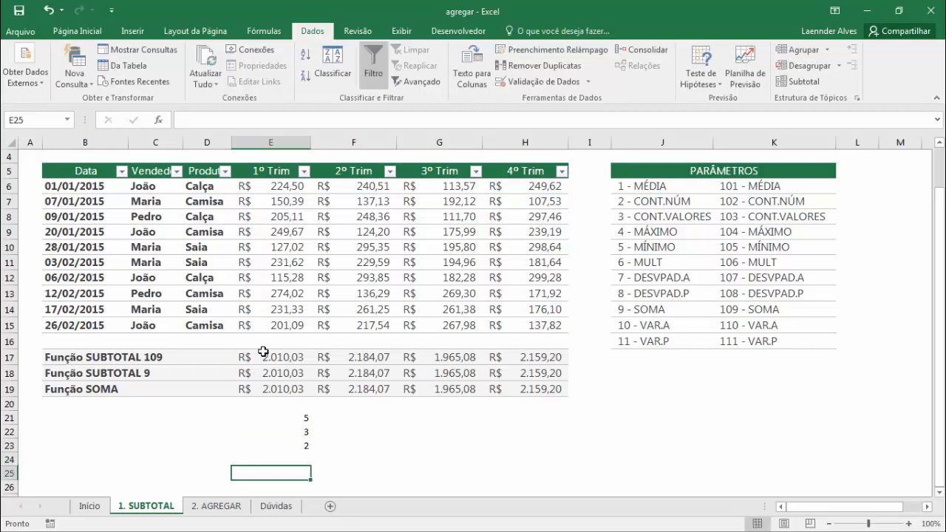
Multiply the sample values in E25 with the formula =MULT(E21:E23)
type("=mu")
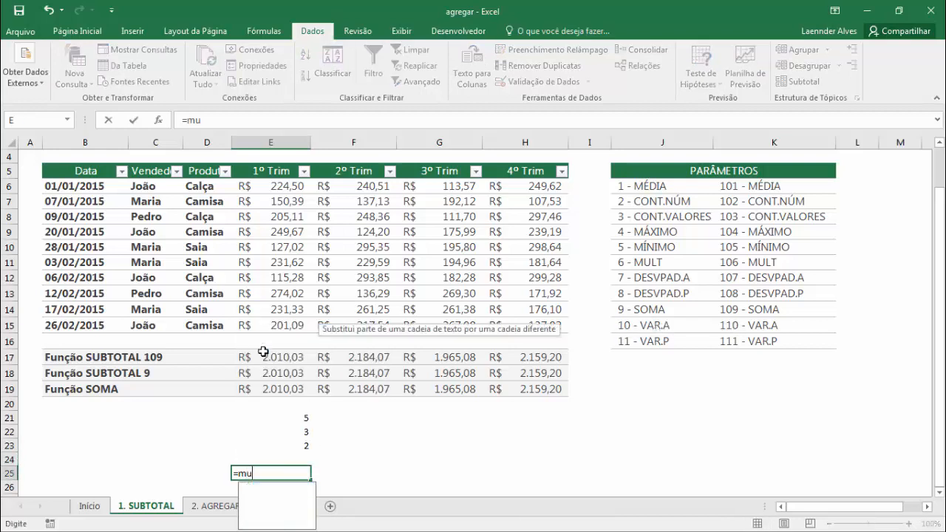
type("l")
key("Tab")
key("Up")
key("Up")
key("shift+Up")
key("shift+Up")
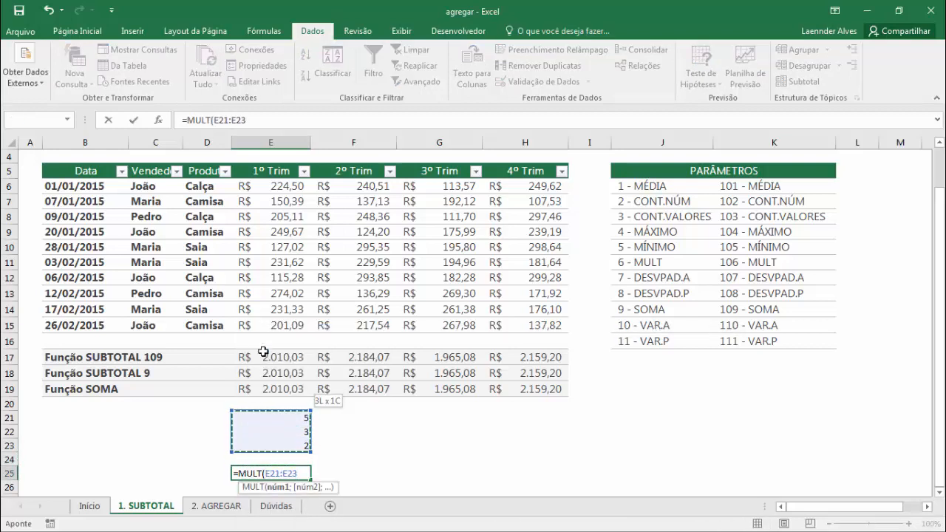
type(")")
key("Return")
Clear the MULT formula from E25 and the sample values from E21:E23
key("Up")
key("Delete")
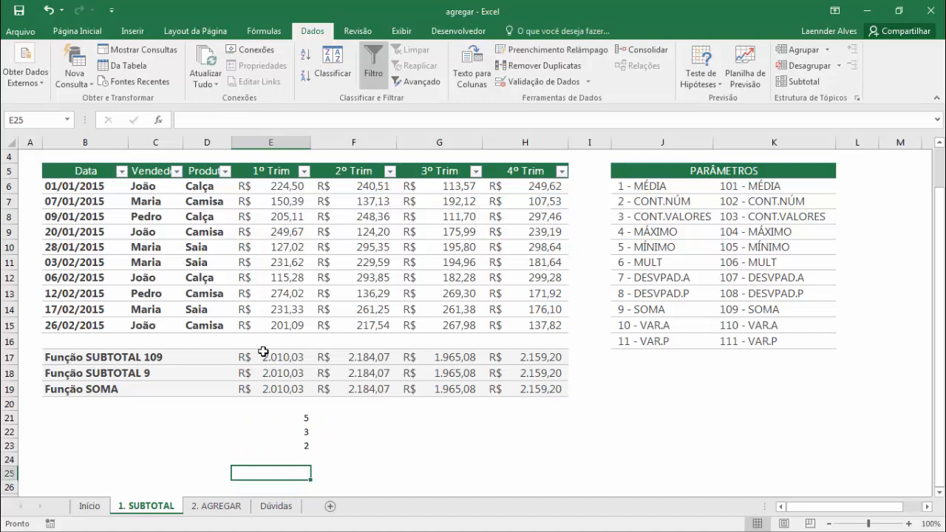
key("Up")
key("Up")
key("Delete")
key("Up")
key("Delete")
key("Up")
key("Delete")
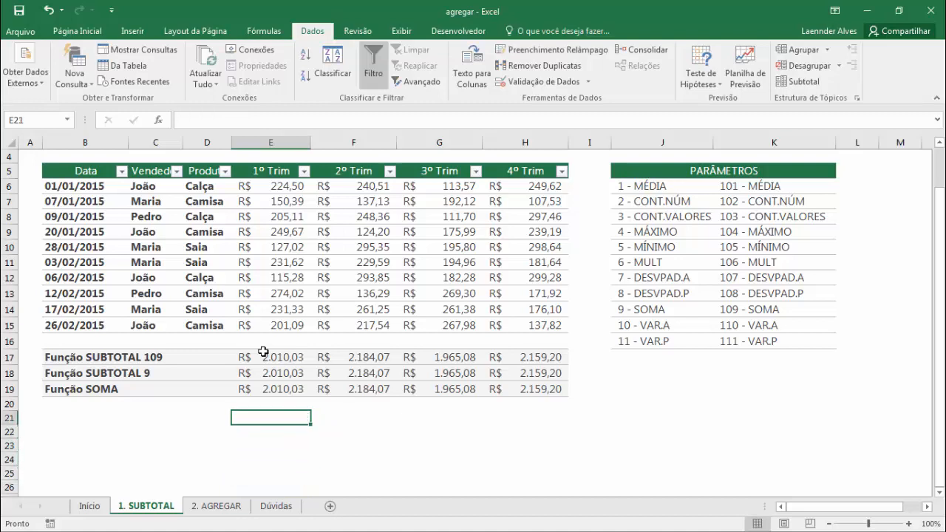
Compare parameters 7 - DESVPAD.A with 8 - DESVPAD.P and 10 - VAR.A with 11 - VAR.P in the PARÂMETROS table
left_click(682, 279)
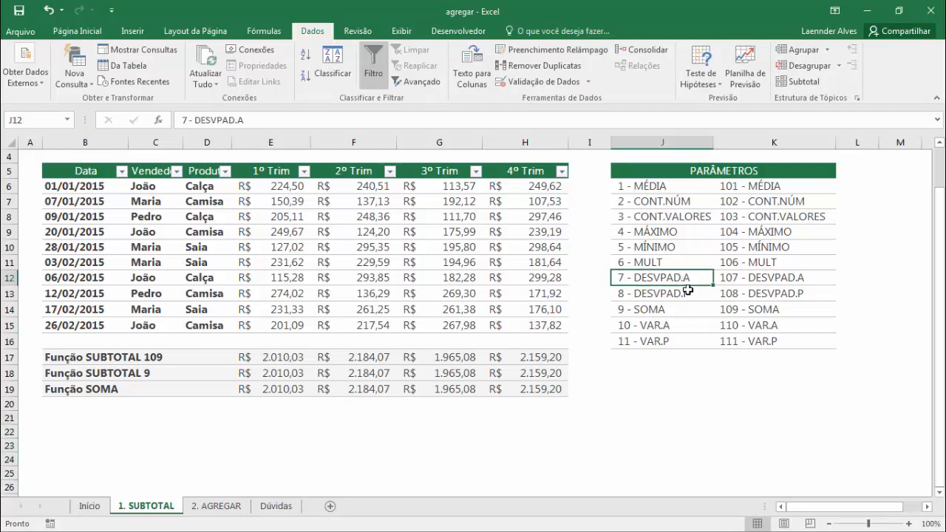
left_click(687, 293)
left_click(673, 276)
left_click(687, 293)
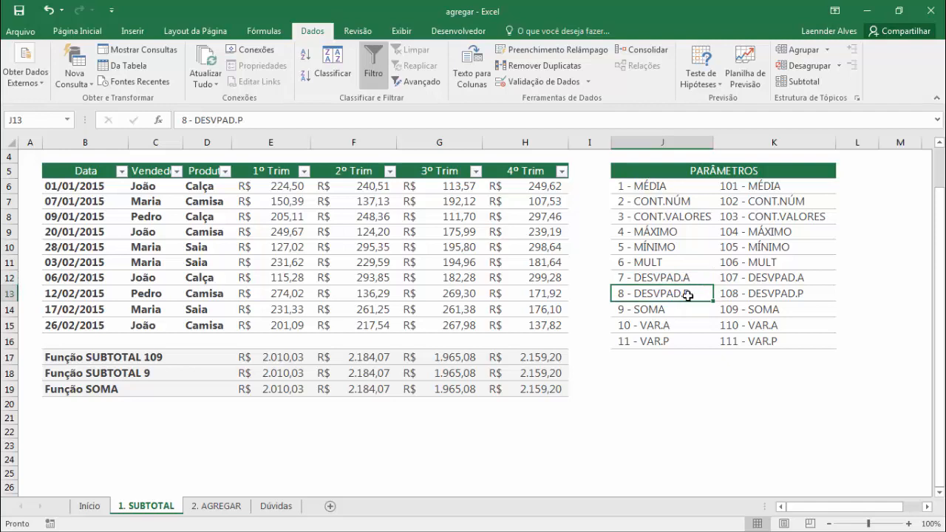
left_click(645, 326)
left_click(646, 340)
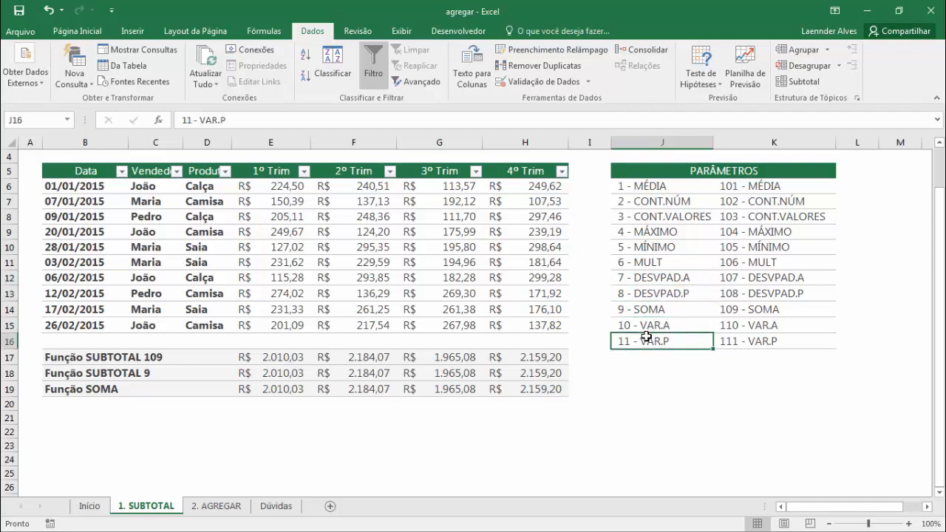
left_click(653, 326)
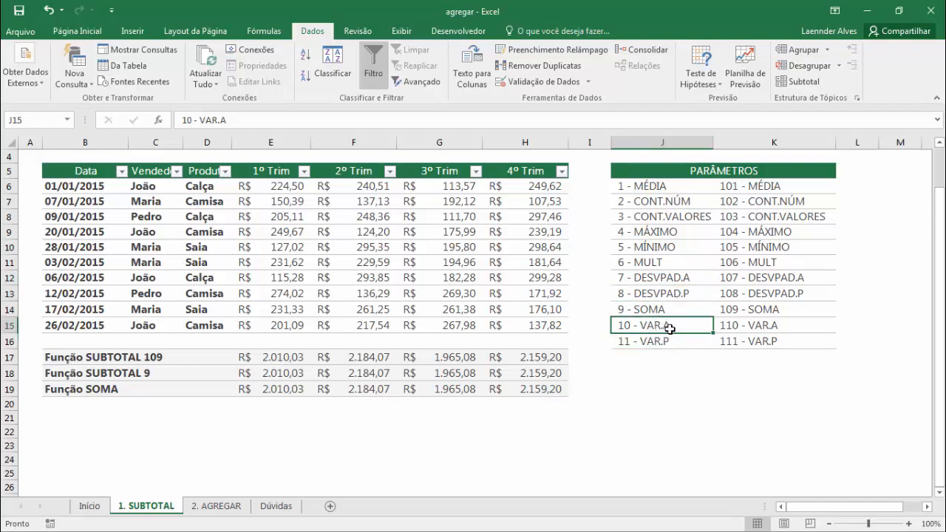
left_click(668, 342)
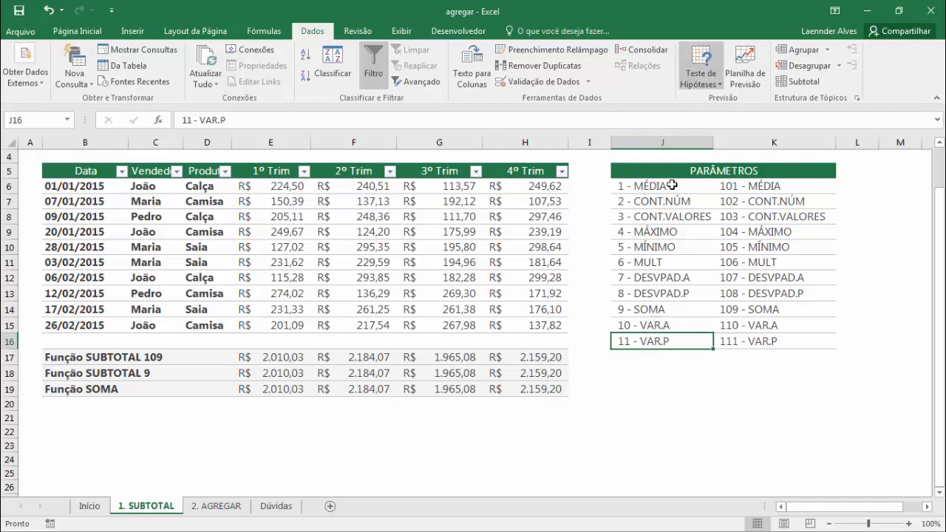
left_click(664, 327)
key("Down")
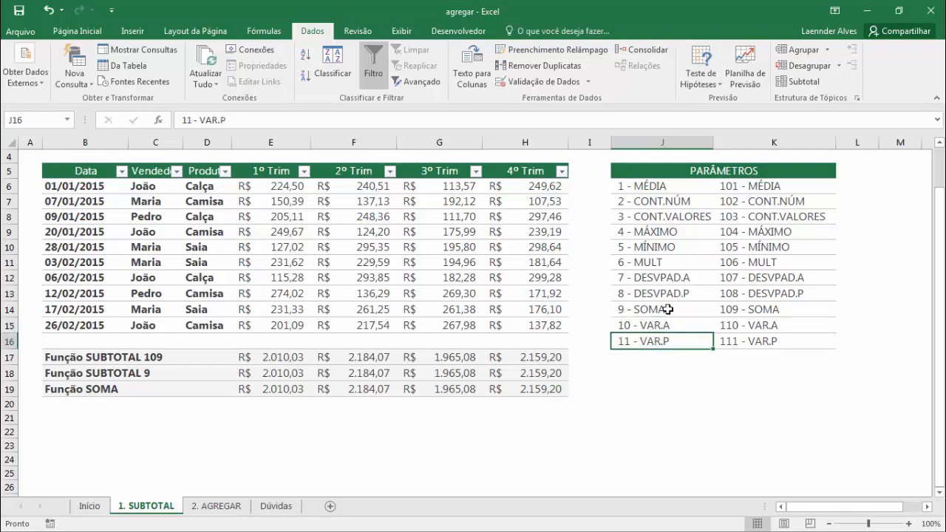
left_click(660, 263)
Advance from the FUNÇÃO SUBTOTAL sheet to the FUNÇÃO AGREGAR sheet
scroll(306, 301, "up", 1)
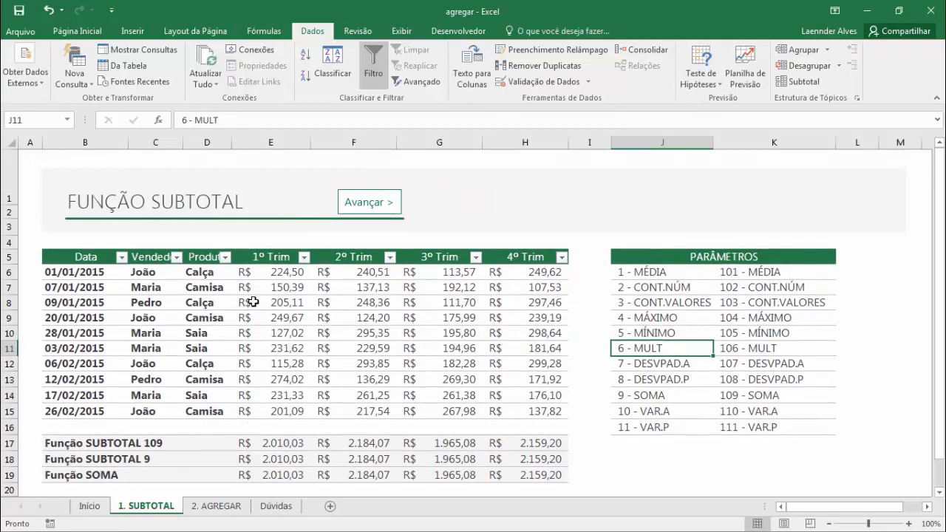
left_click(303, 303)
left_click(370, 210)
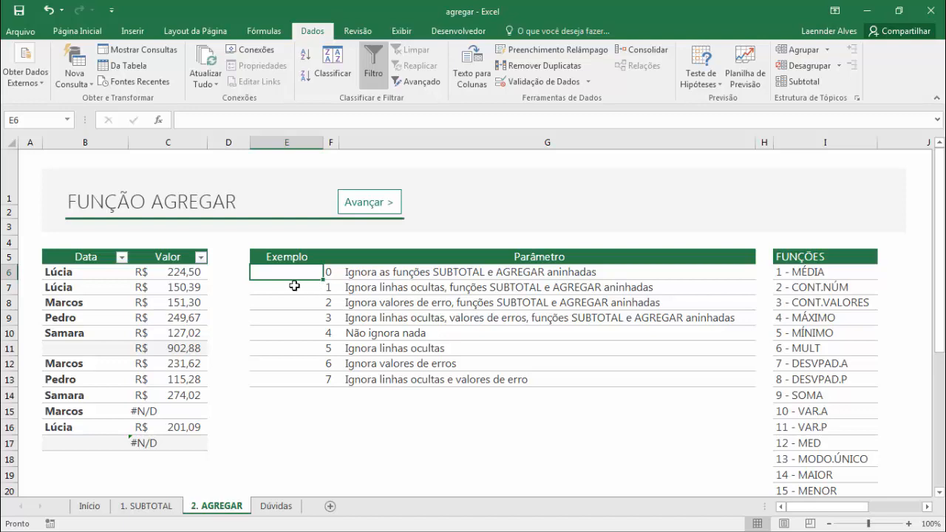
Examine the FUNÇÕES list for AGREGAR from 1 to 19, comparing functions 1 to 11 with functions 12 to 19
scroll(831, 362, "down", 2)
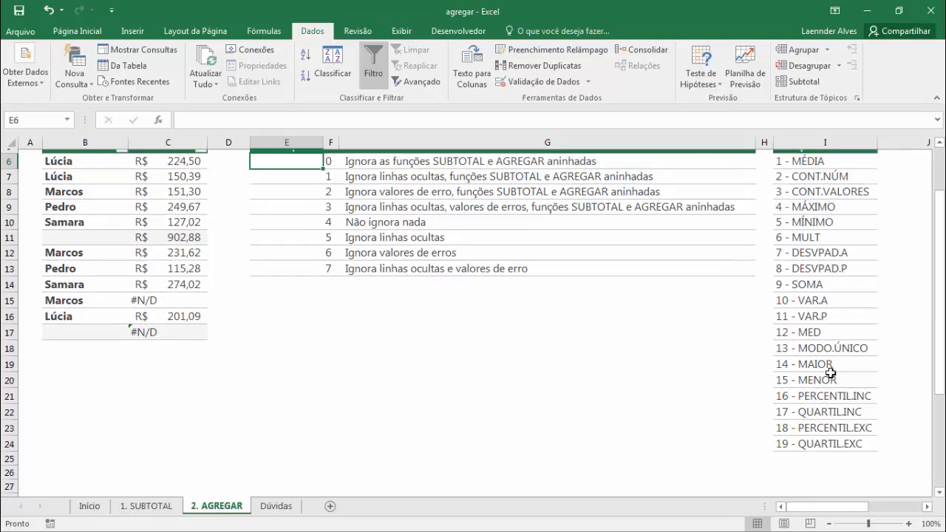
scroll(777, 375, "up", 1)
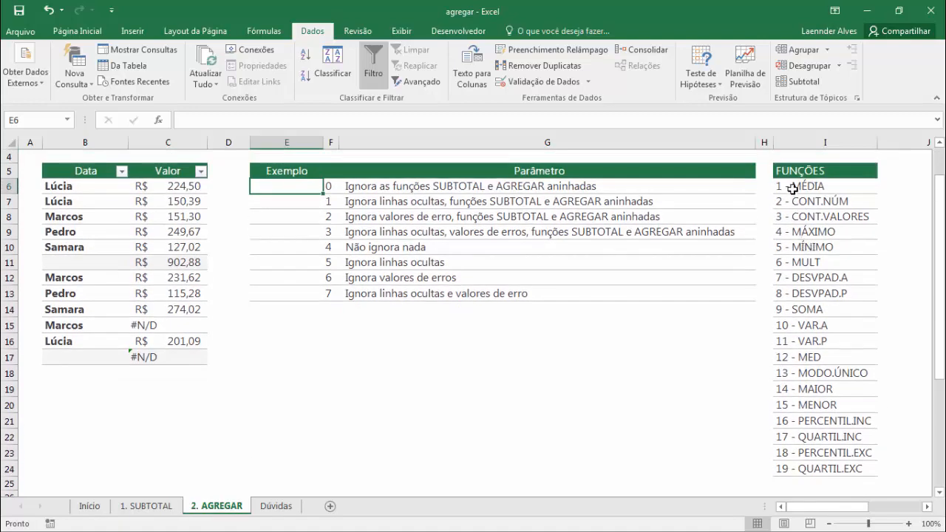
left_click_drag(796, 186, 799, 461)
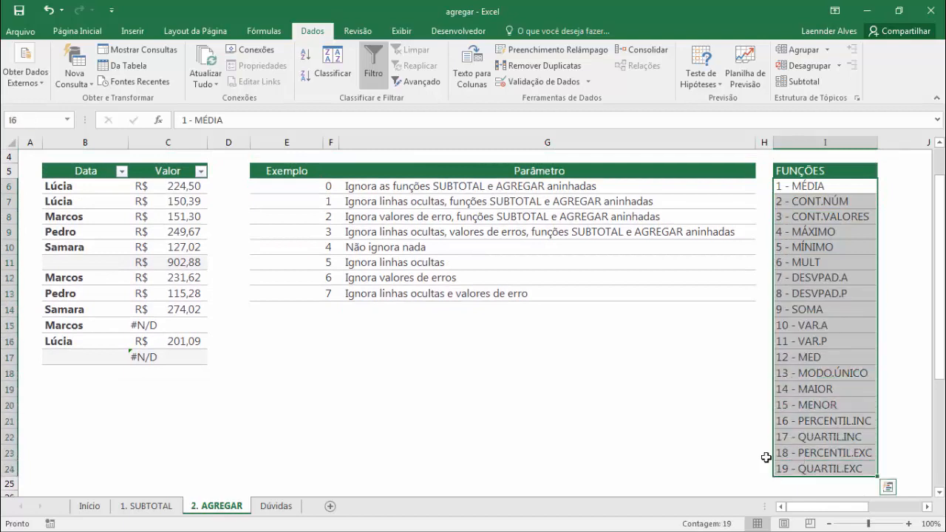
left_click(732, 449)
left_click_drag(809, 185, 809, 342)
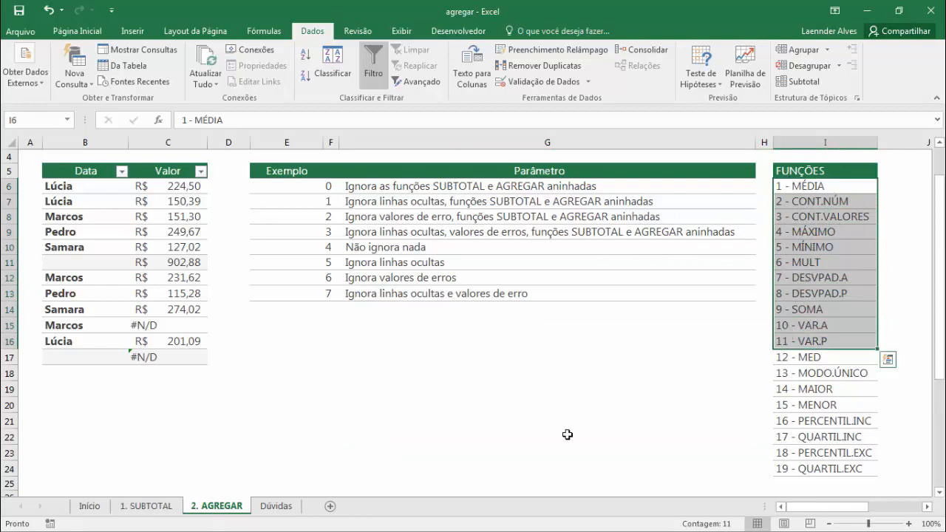
left_click_drag(789, 360, 786, 469)
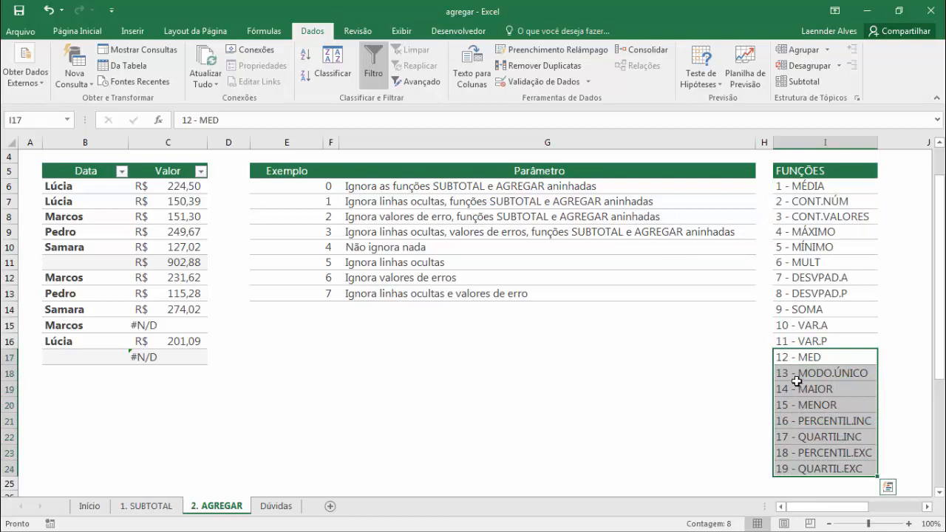
Review functions 12 - MED, 13 - MODO.ÚNICO, 14 - MAIOR and 15 - MENOR in the FUNÇÕES list
scroll(823, 307, "down", 1)
left_click(823, 308)
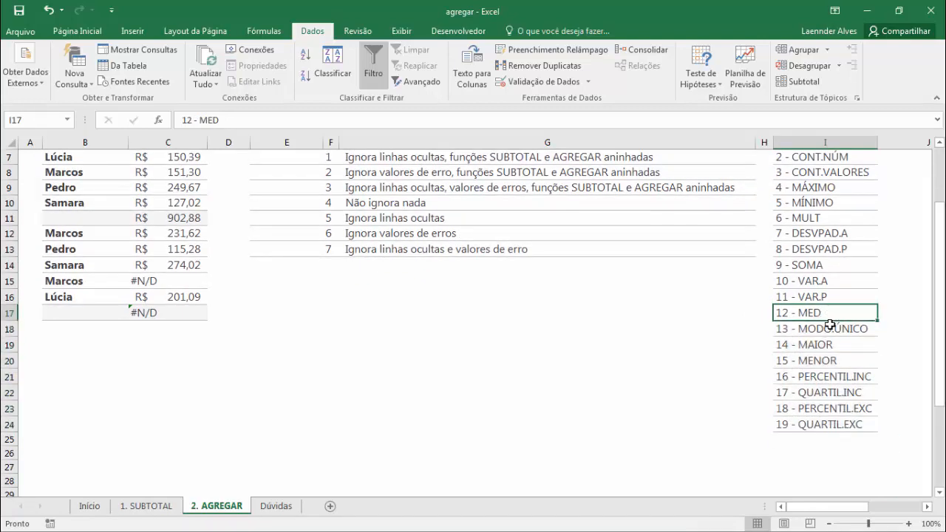
left_click(831, 325)
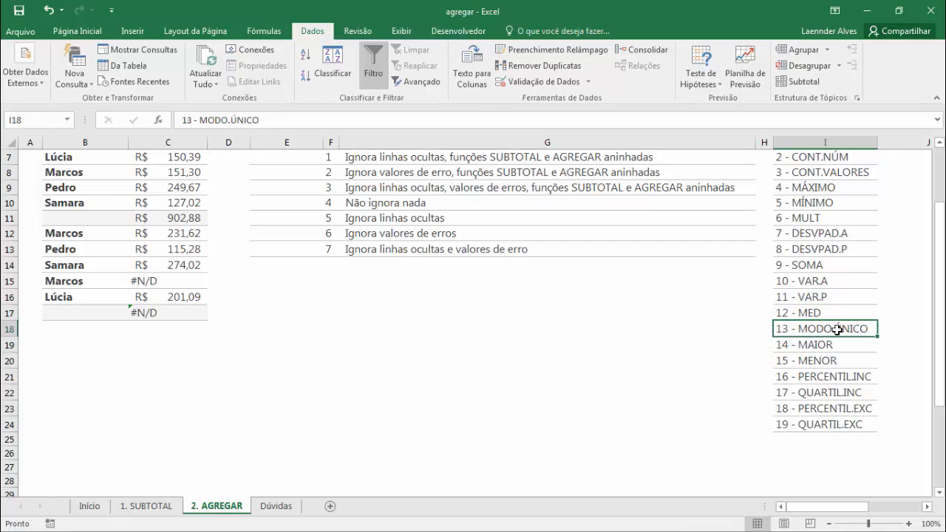
left_click_drag(819, 344, 819, 353)
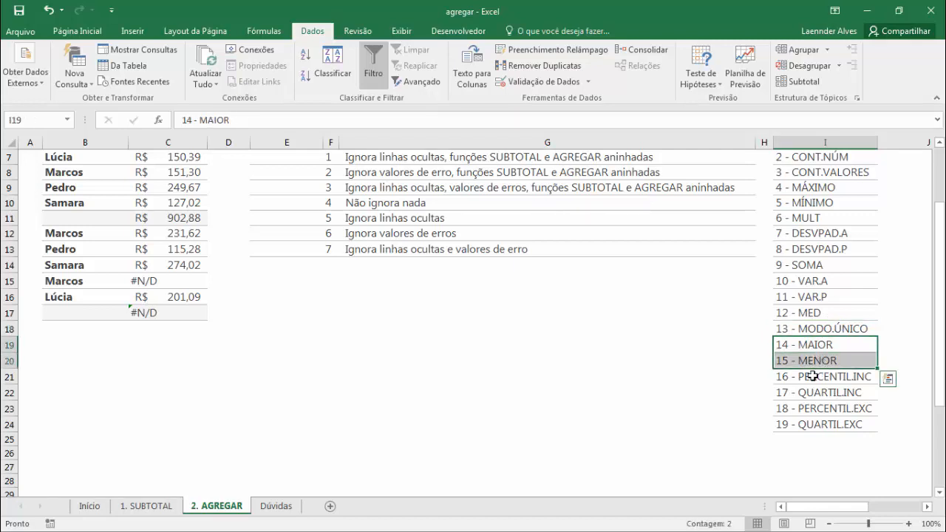
Compare 16 - PERCENTIL.INC with 18 - PERCENTIL.EXC in the FUNÇÕES list
left_click(812, 377)
left_click(809, 411)
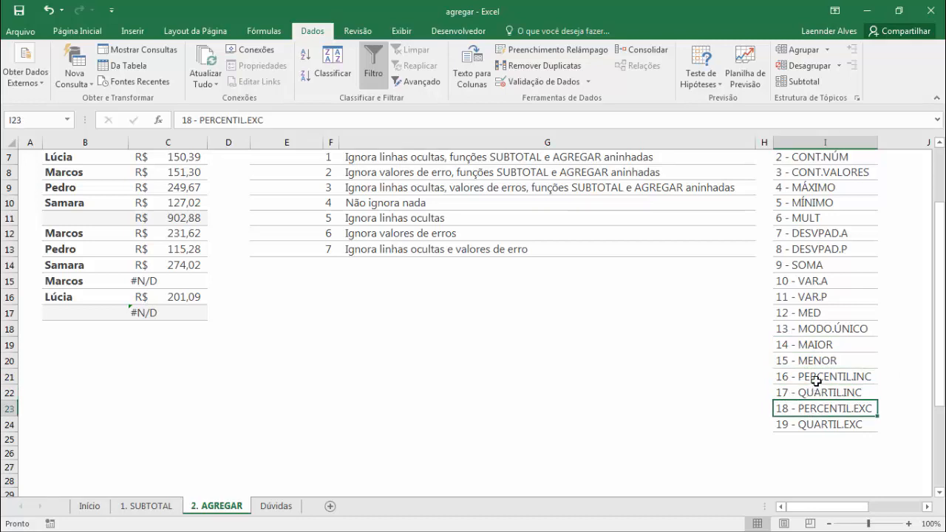
left_click(815, 379)
left_click(814, 414)
left_click(824, 379)
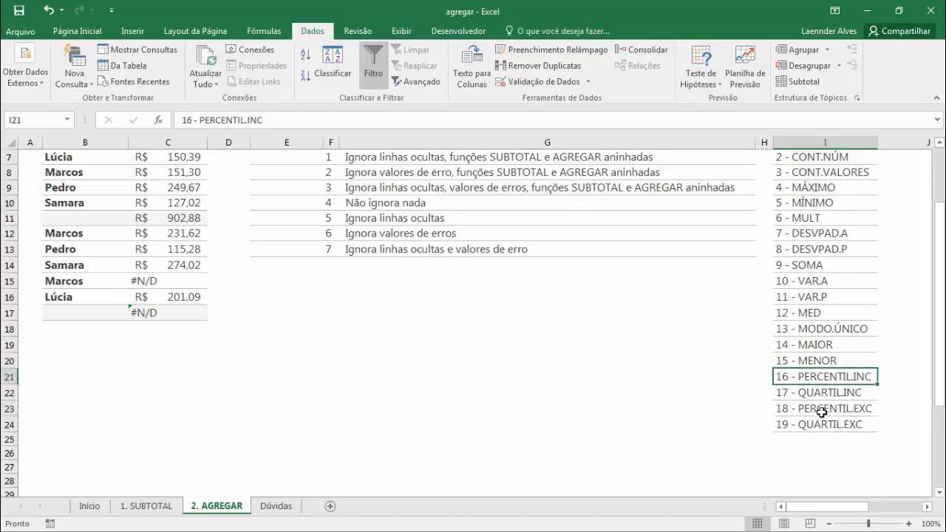
left_click(826, 411)
left_click(841, 377)
left_click(809, 412)
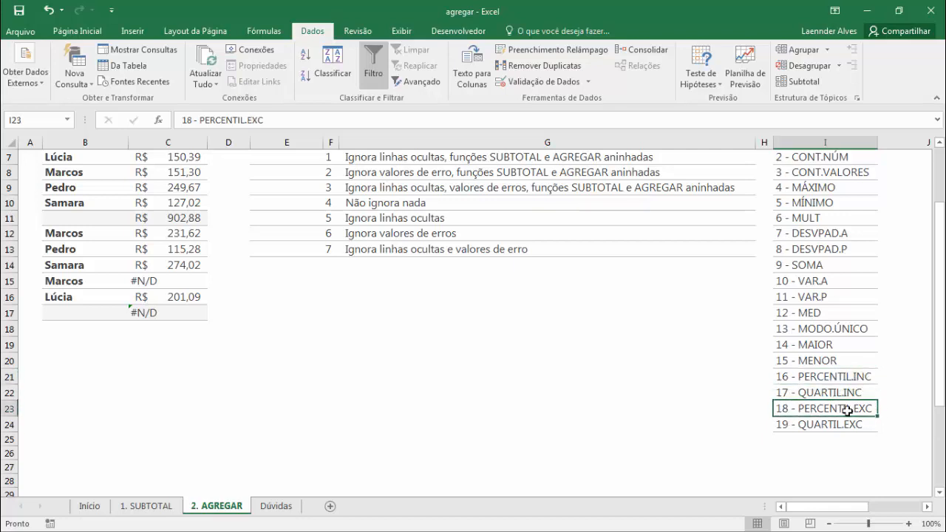
Compare 17 - QUARTIL.INC with 19 - QUARTIL.EXC in the FUNÇÕES list
left_click(834, 393)
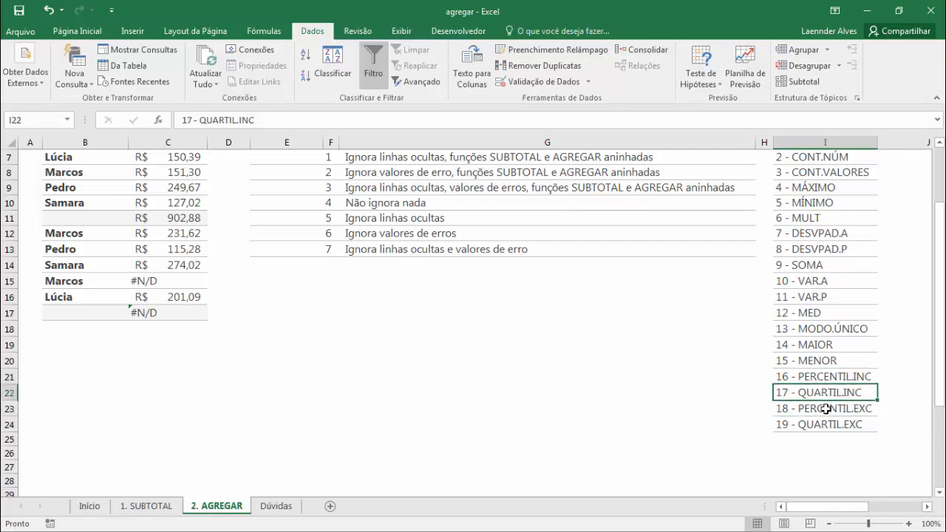
left_click(824, 428)
left_click(825, 396)
left_click(838, 421)
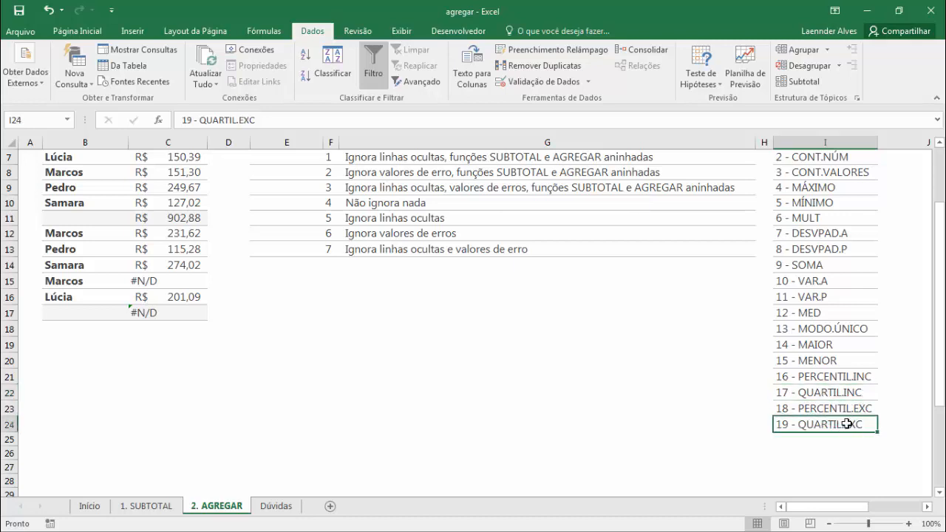
scroll(849, 389, "up", 1)
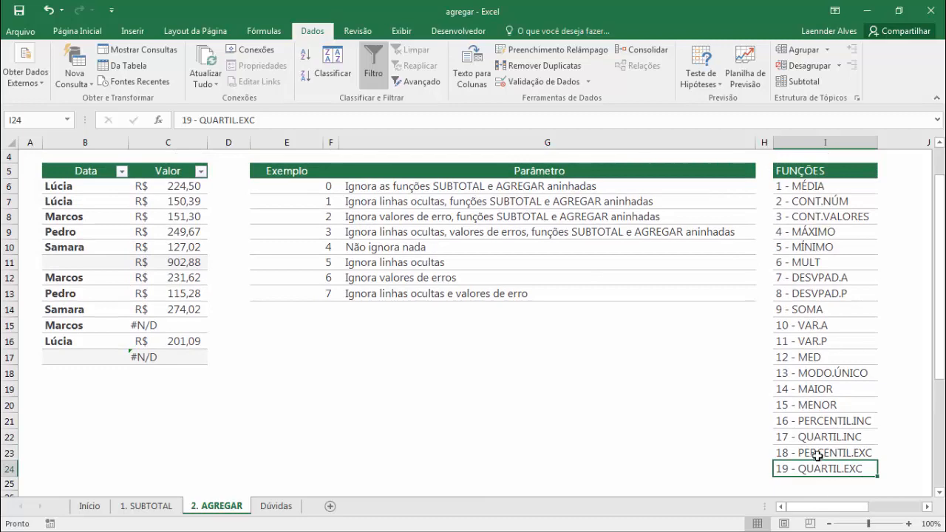
Revisit the 1. SUBTOTAL sheet to compare its data and parameters with AGREGAR, and return to the 2. AGREGAR sheet
scroll(739, 232, "up", 1)
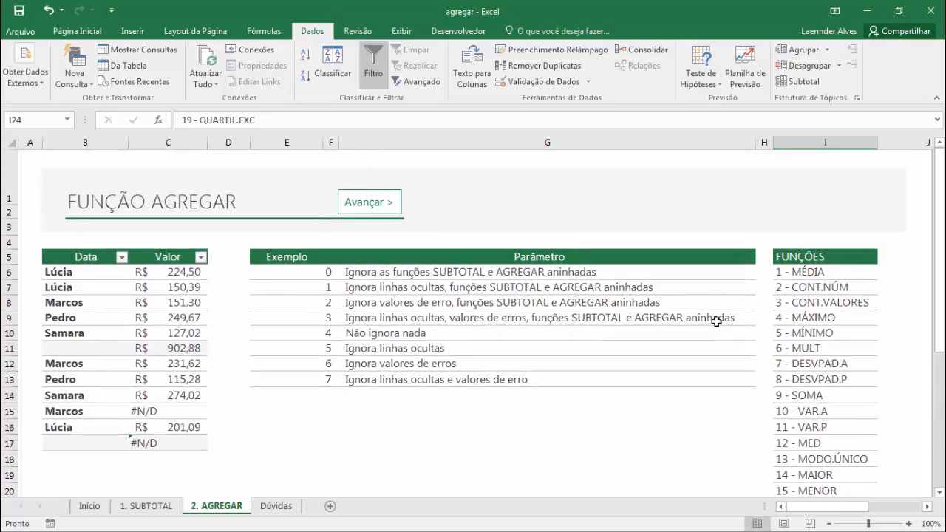
left_click(300, 272)
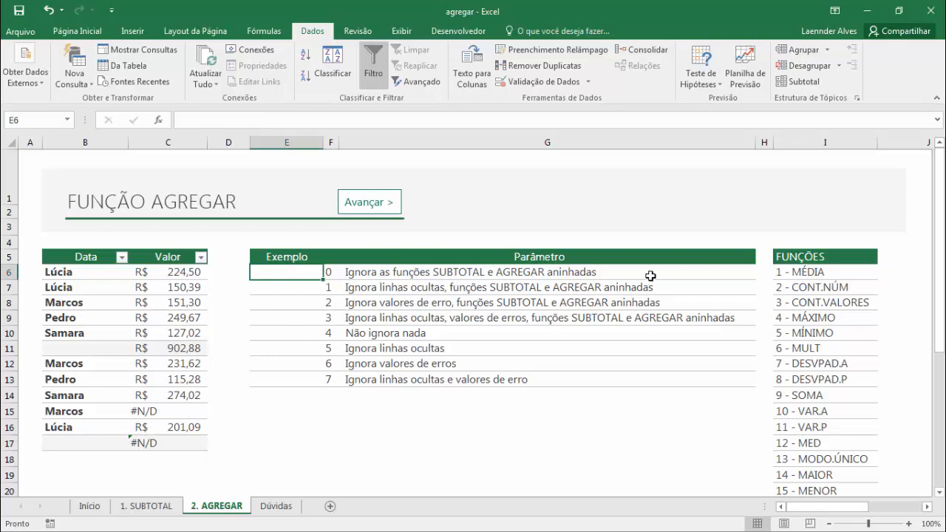
left_click(159, 509)
left_click(220, 509)
left_click(159, 508)
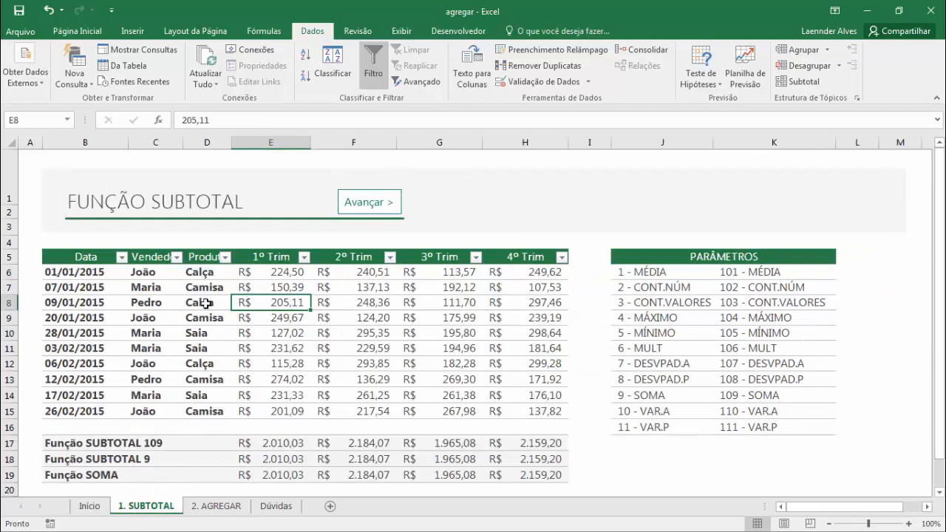
left_click(214, 287)
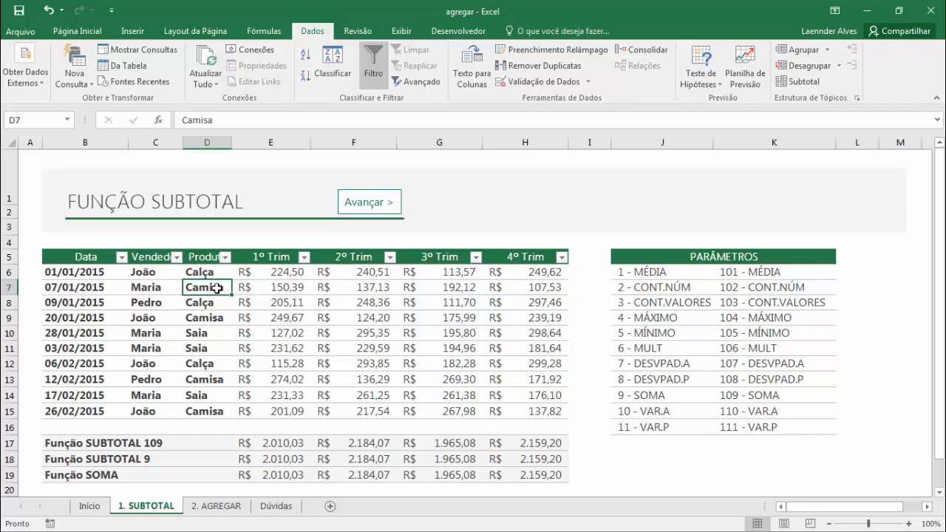
left_click(217, 507)
left_click(309, 330)
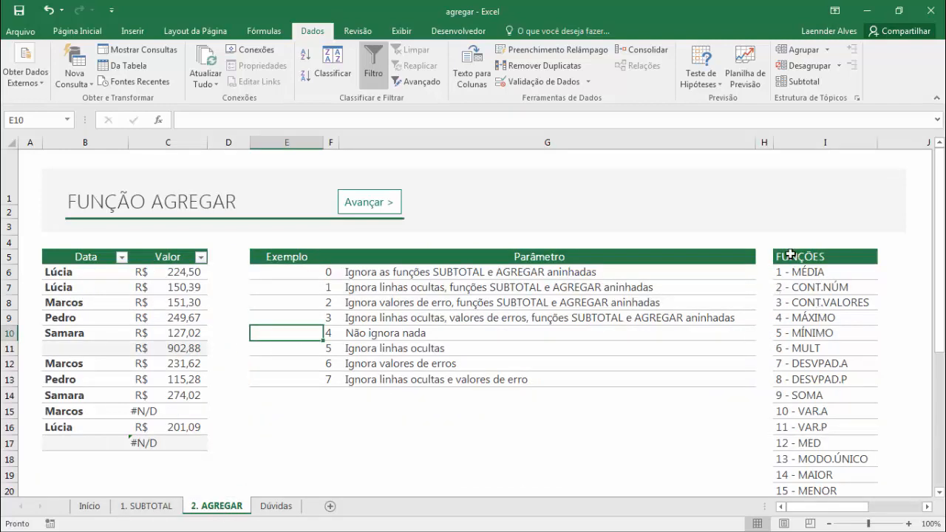
Examine AGREGAR options 0 to 7 in the Parâmetro table alongside the FUNÇÕES list
left_click(265, 274)
left_click(264, 300)
left_click(266, 334)
left_click(288, 377)
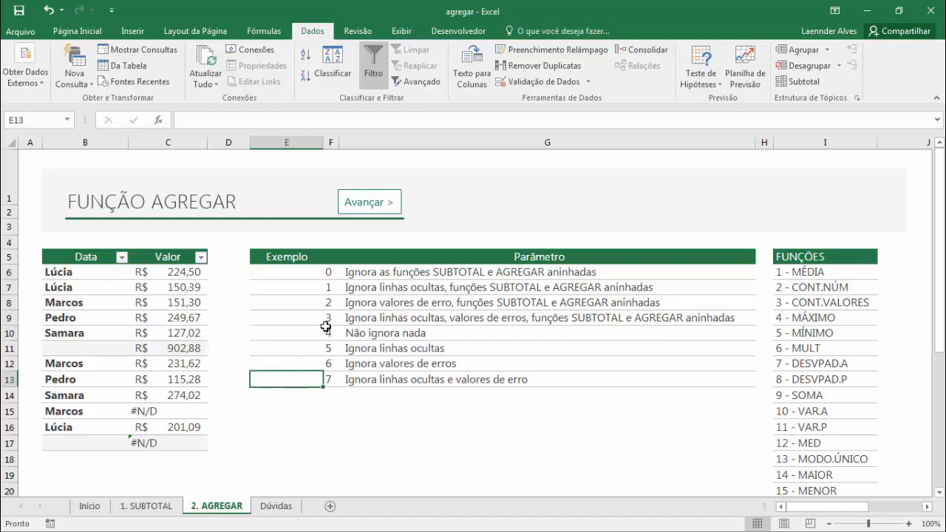
left_click(376, 273)
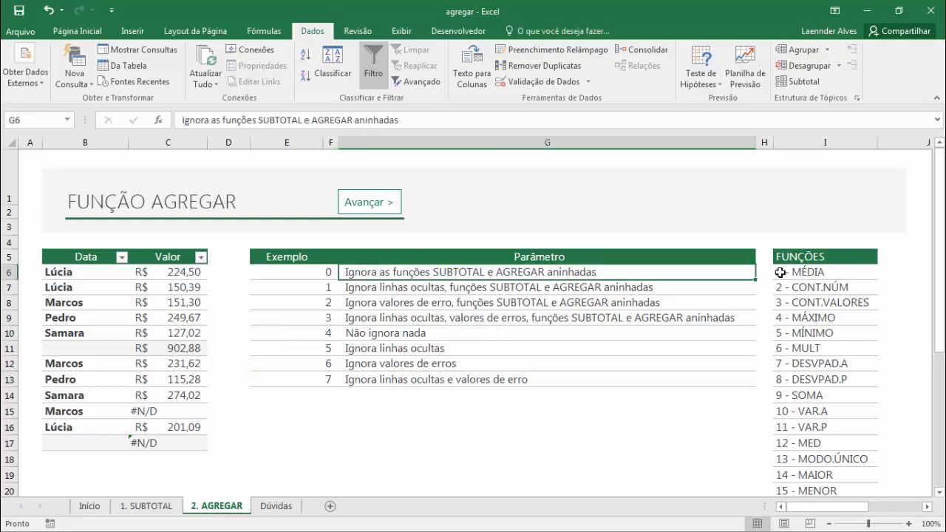
left_click(781, 273)
left_click(344, 272)
left_click(349, 303)
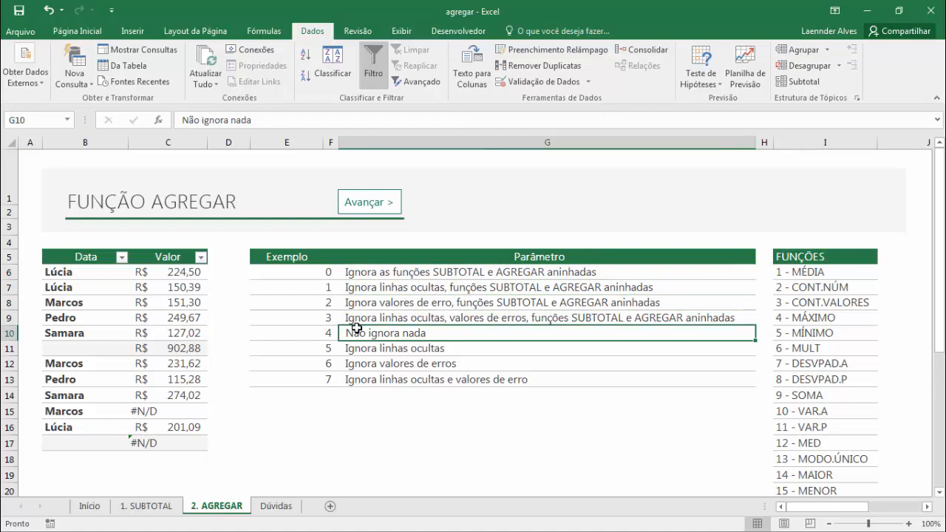
Inspect the Valor column's sample data, the SUBTOTAL formulas in C11 and C17, and the error value in C15
left_click(162, 272)
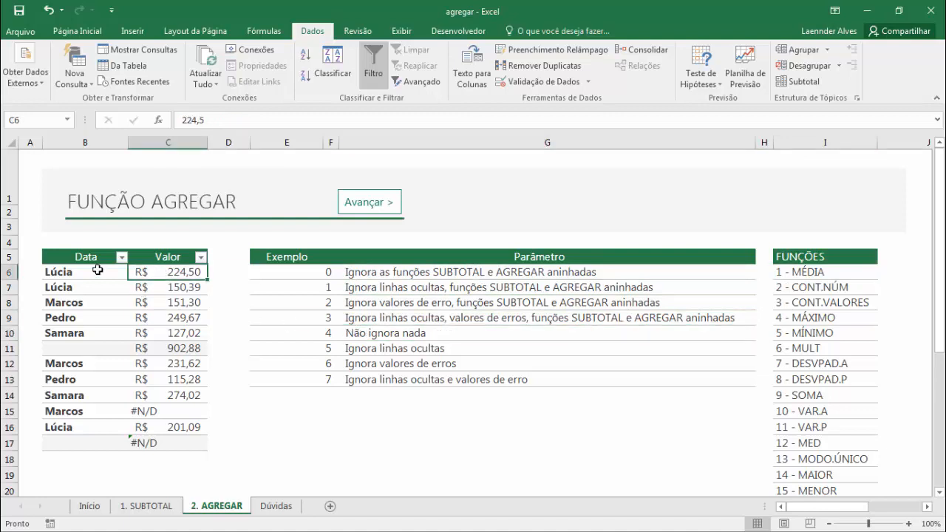
left_click(96, 287)
left_click(163, 348)
double_click(162, 348)
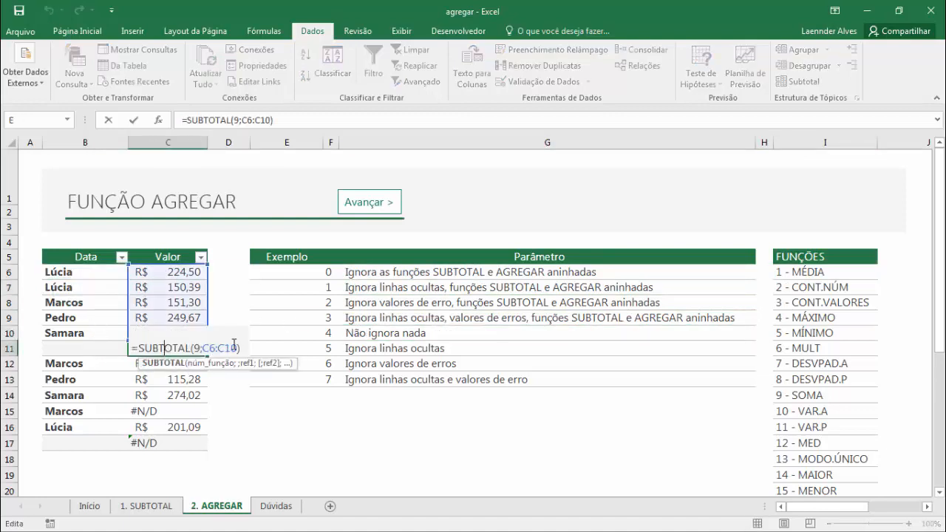
key("Escape")
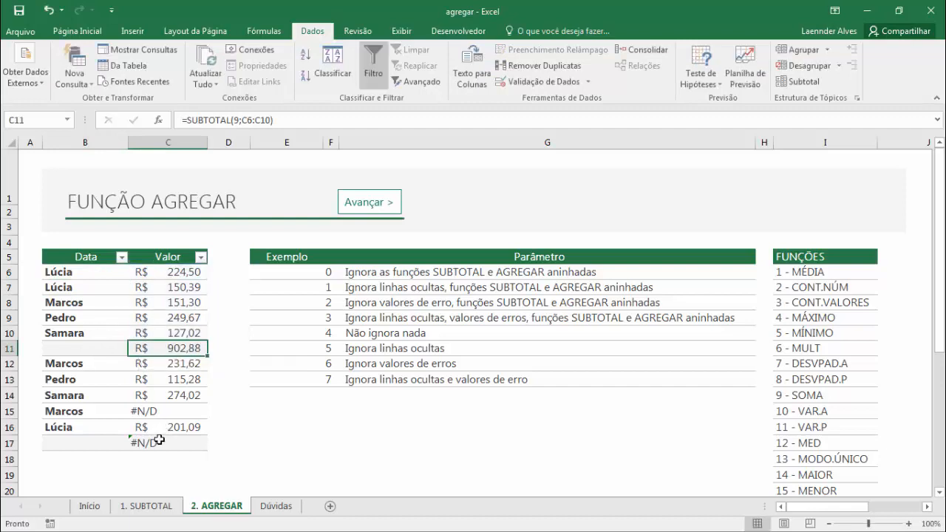
left_click(161, 442)
double_click(161, 442)
key("Escape")
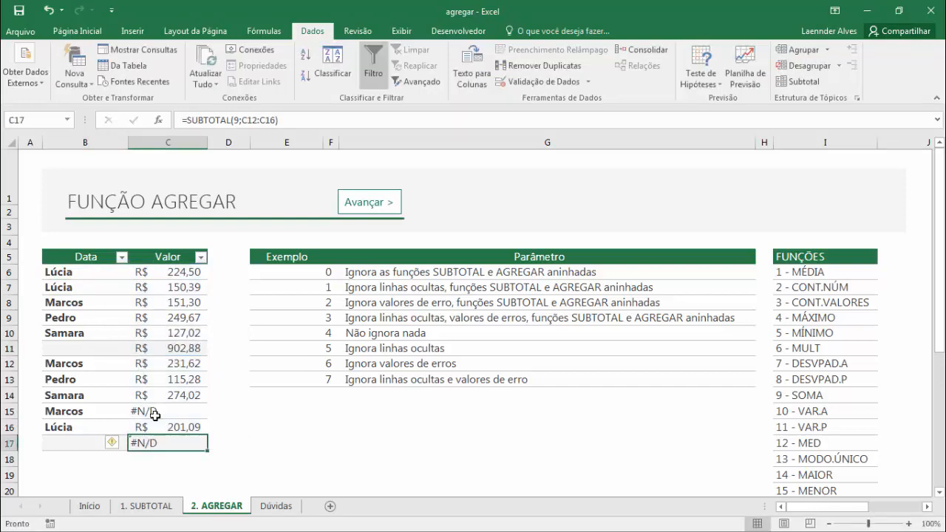
left_click(170, 412)
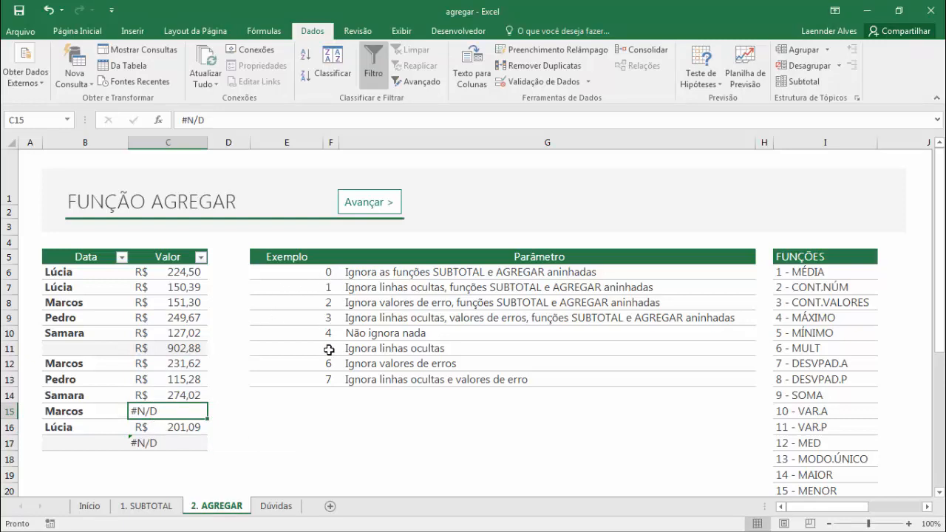
left_click(281, 270)
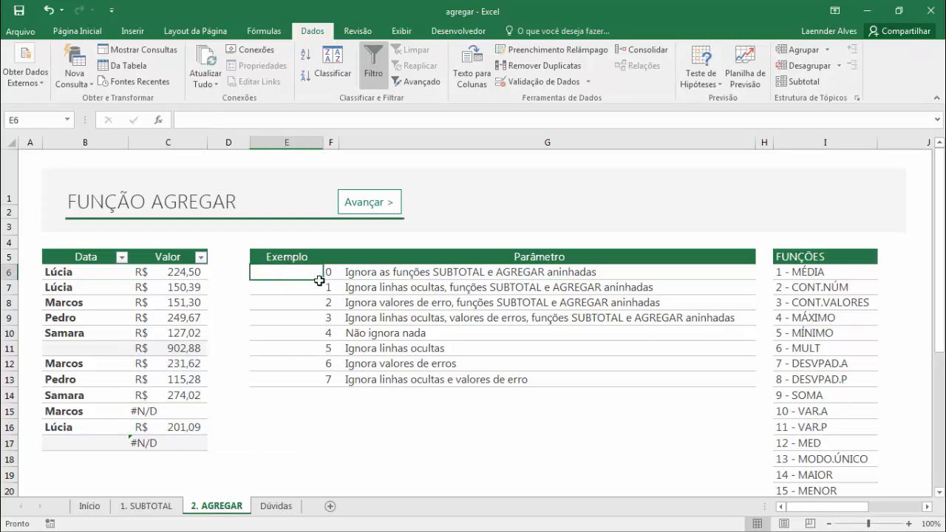
left_click(336, 272)
left_click(290, 272)
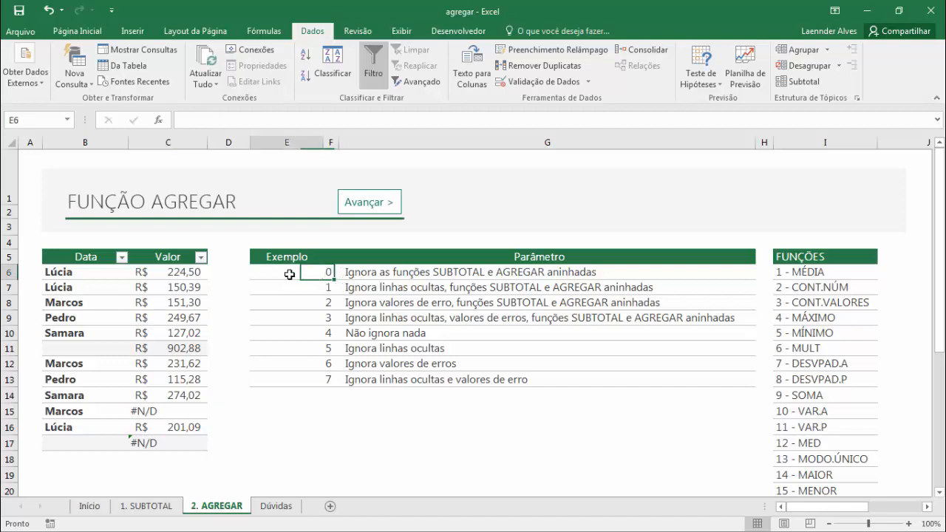
type("=ag")
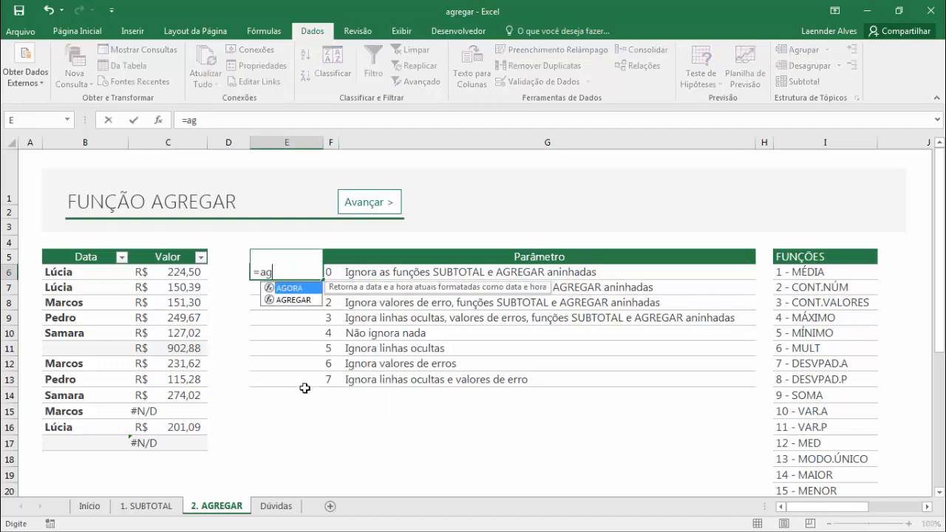
key("Down")
key("Tab")
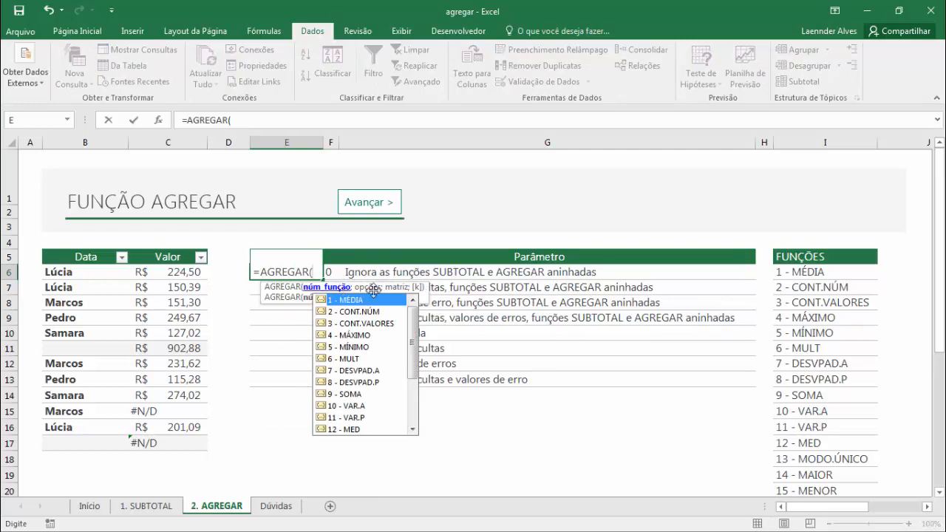
scroll(784, 355, "down", 2)
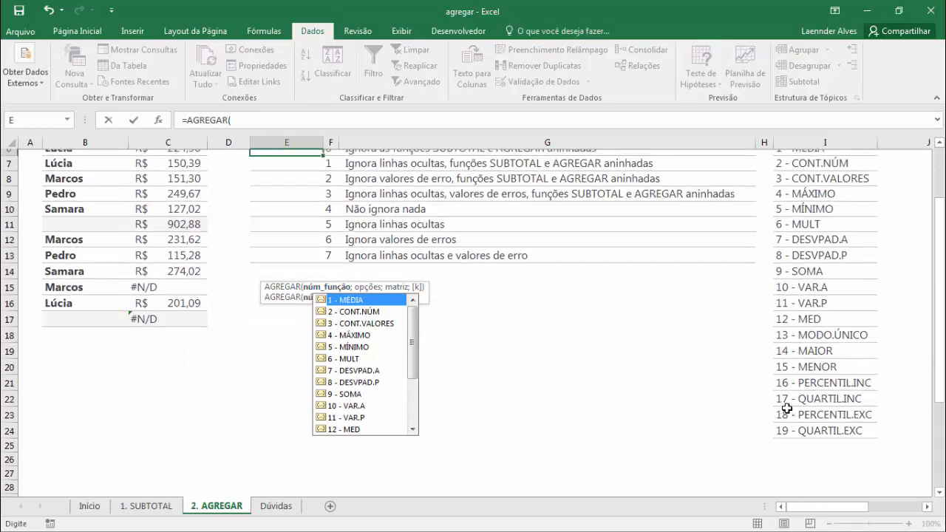
scroll(787, 409, "up", 2)
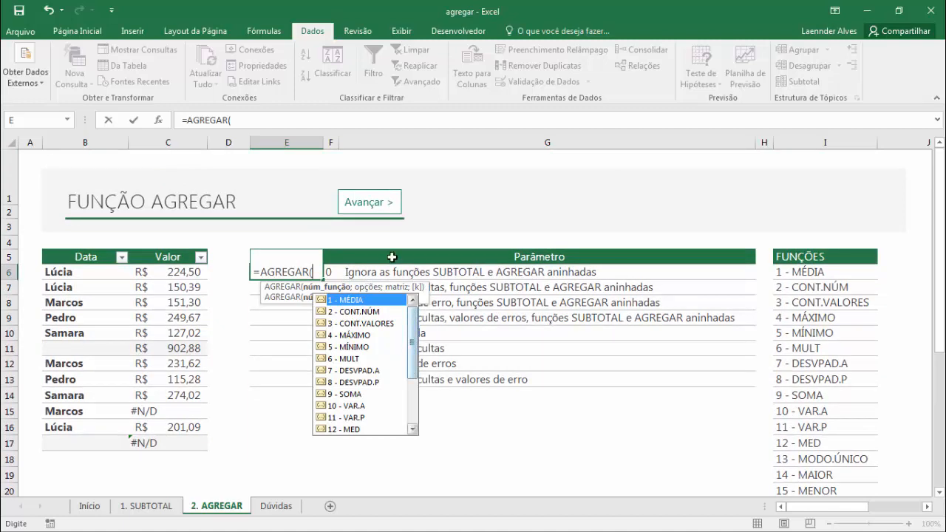
key("Escape")
key("Escape")
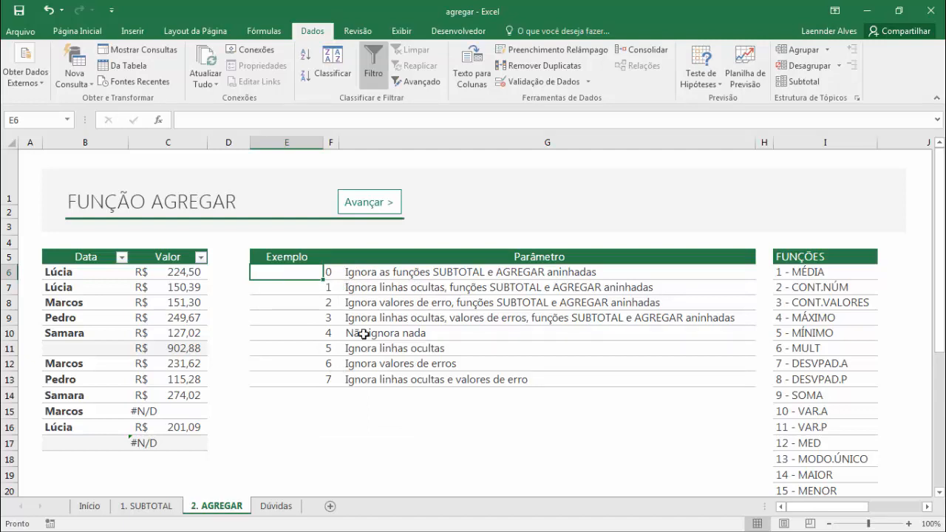
Review option 0 for ignoring nested SUBTOTAL and AGREGAR functions against the subtotals and values in C6:C17
left_click(331, 273)
left_click(358, 274)
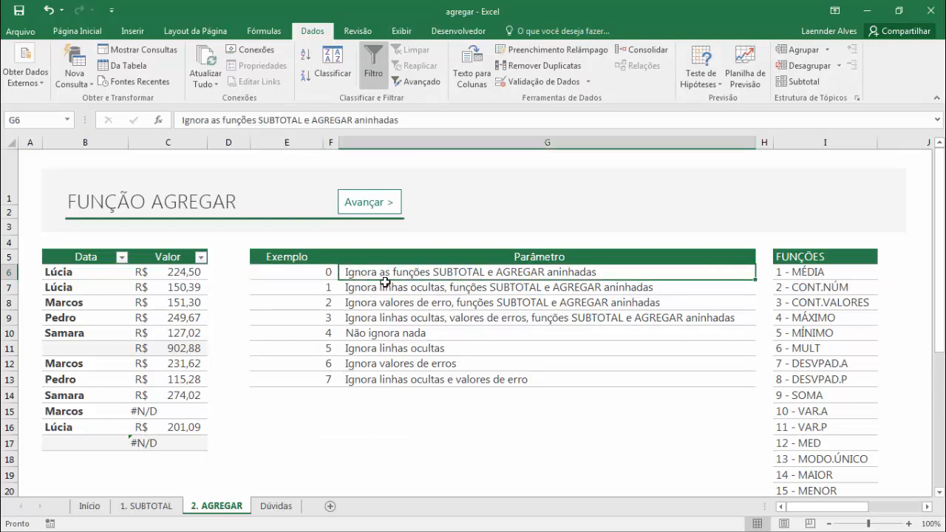
left_click(174, 347)
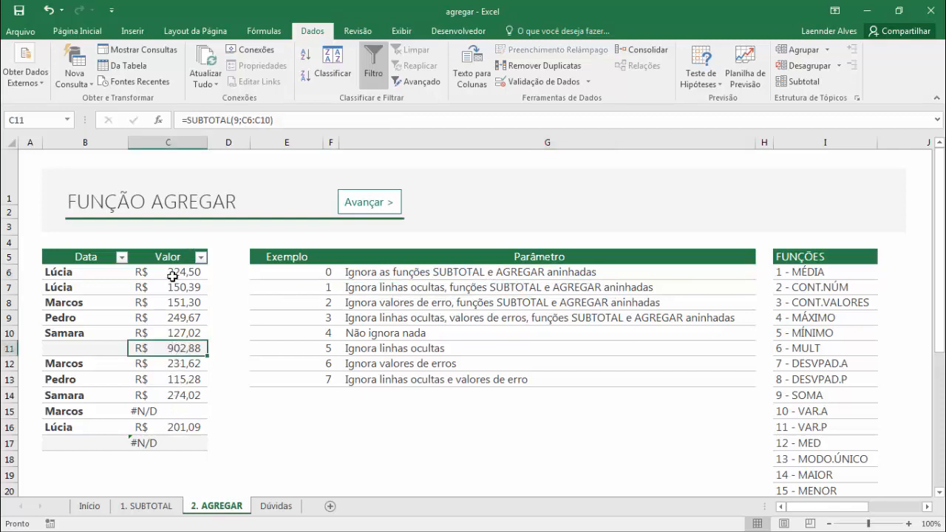
left_click_drag(169, 270, 167, 427)
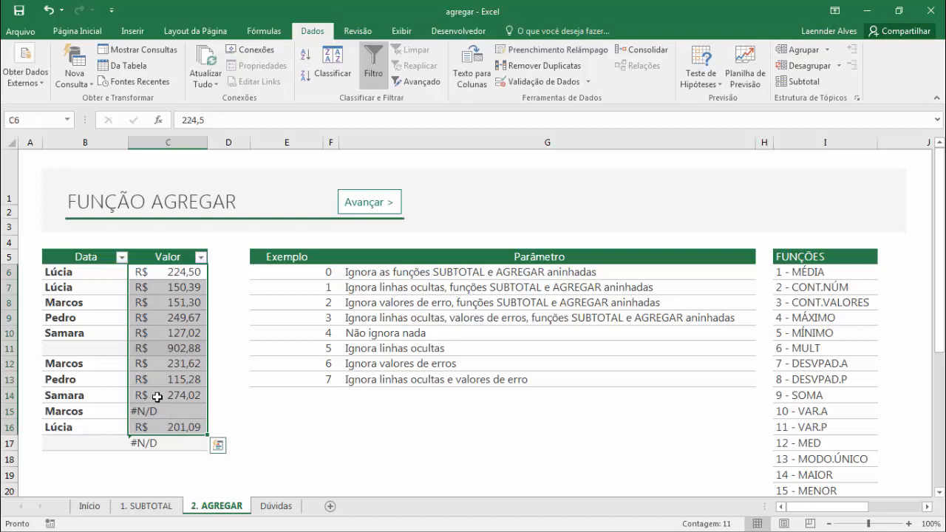
left_click(155, 440)
Copy the B17:C17 row into row 18, label B18 as AGREGAR, and clear the copied formula from C18
left_click(66, 459)
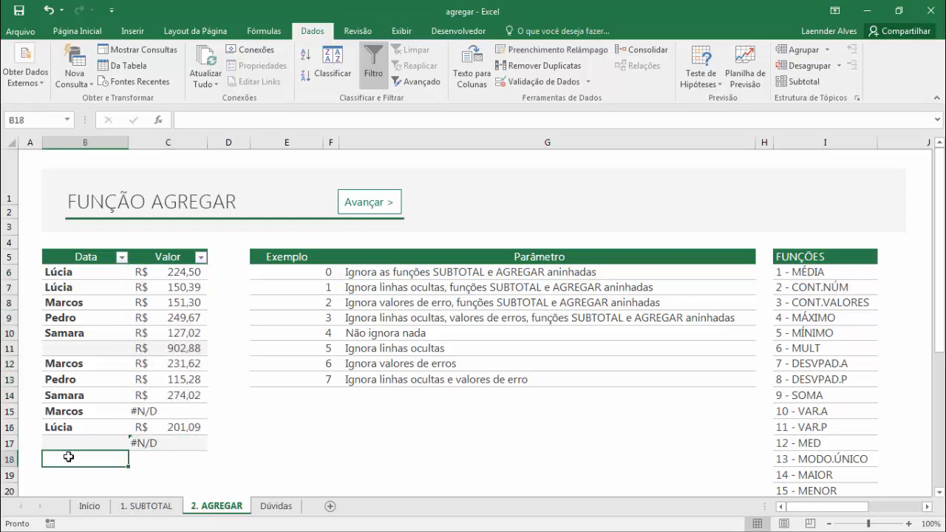
left_click_drag(69, 439, 193, 443)
key("ctrl+c")
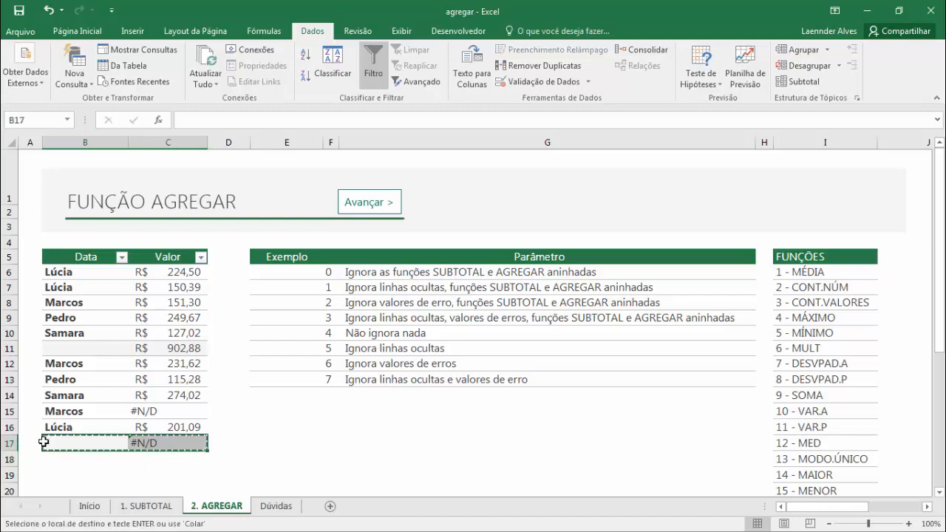
left_click(74, 456)
key("ctrl+v")
type("TOTAL")
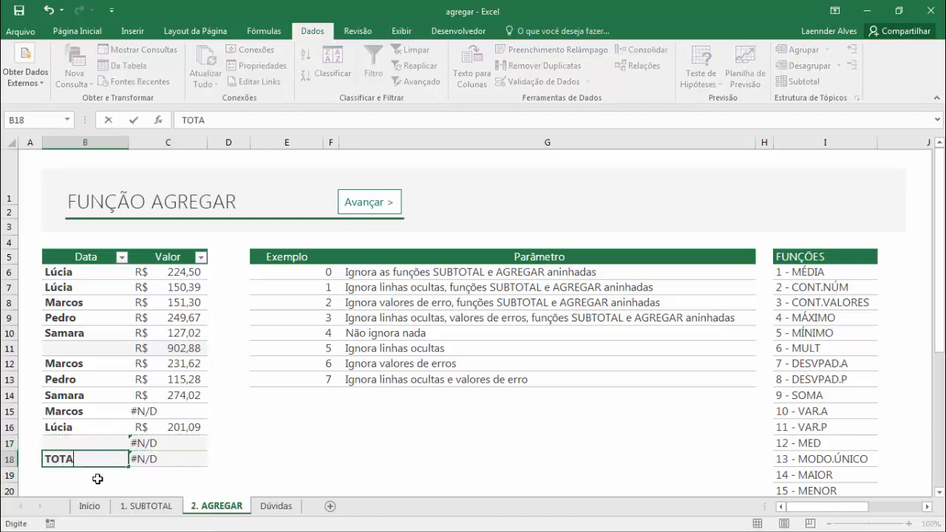
key("Return")
key("Up")
type("AGREGAR")
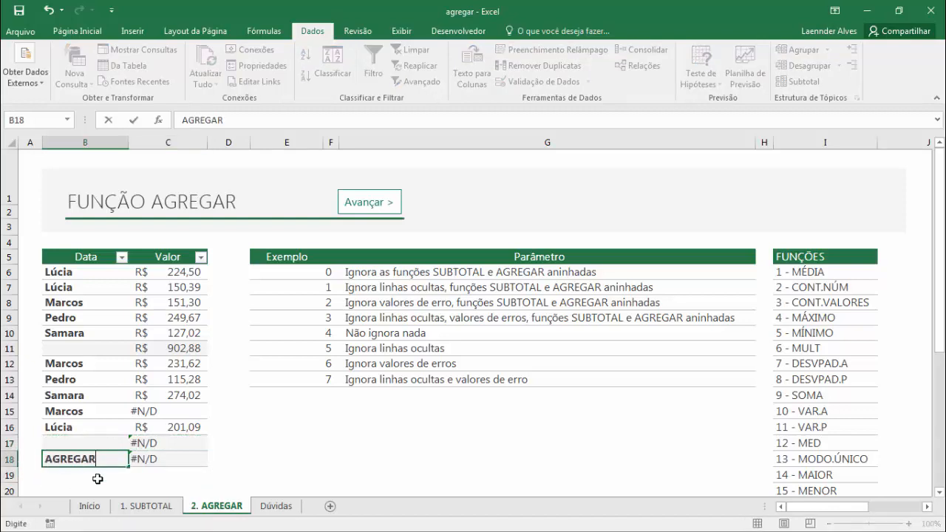
key("Tab")
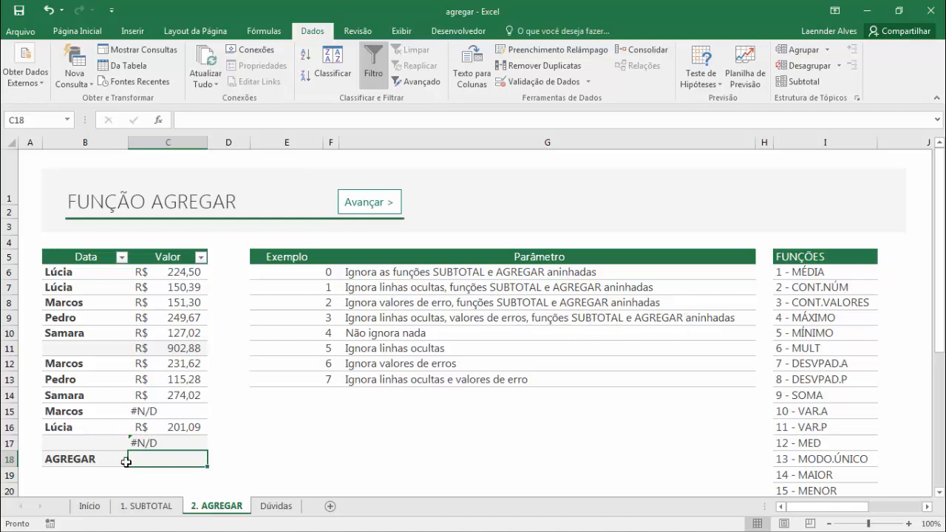
Enter =AGREGAR(9;0;C6:C17) in C18 to sum the Valor column using option 0
type("=AGREGAR(")
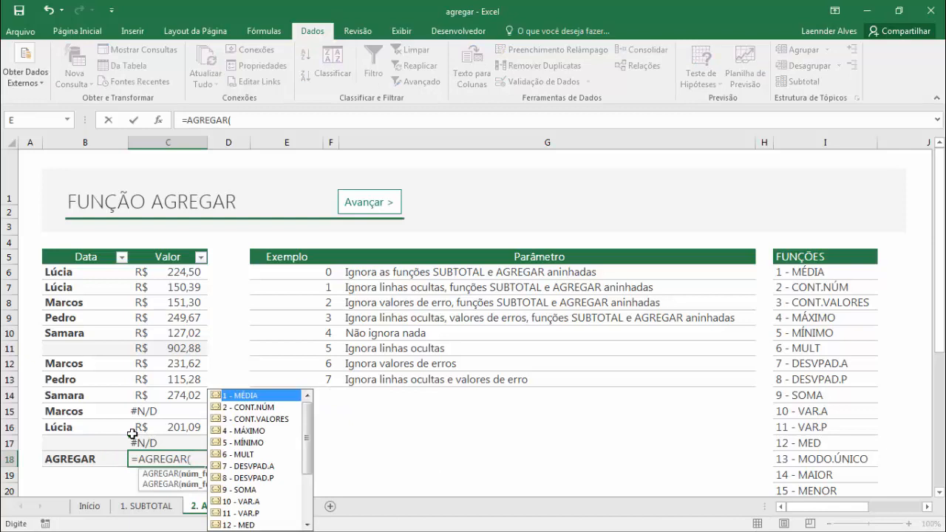
type("9;")
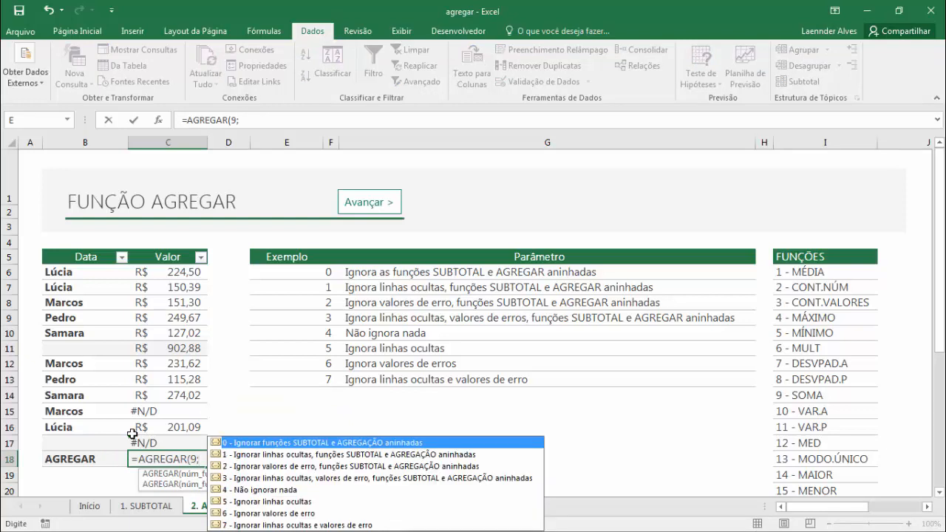
double_click(281, 443)
key("Return")
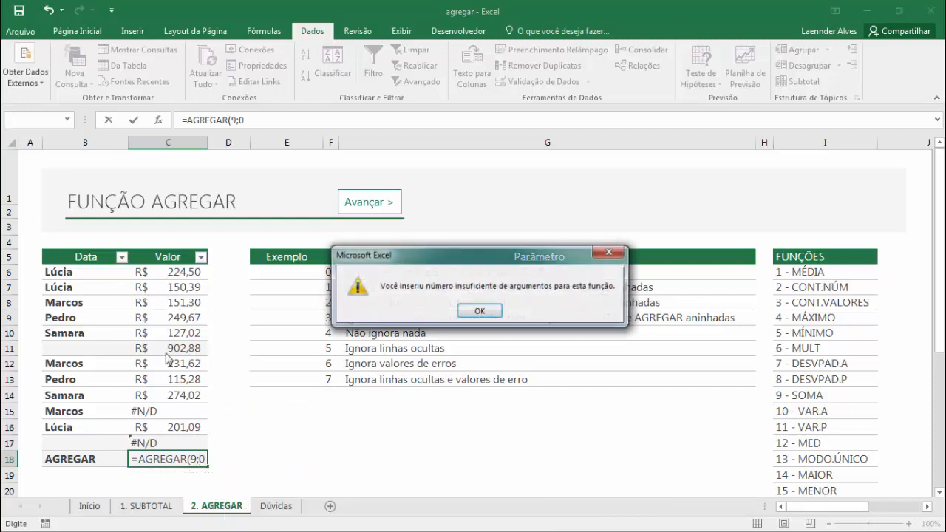
key("Return")
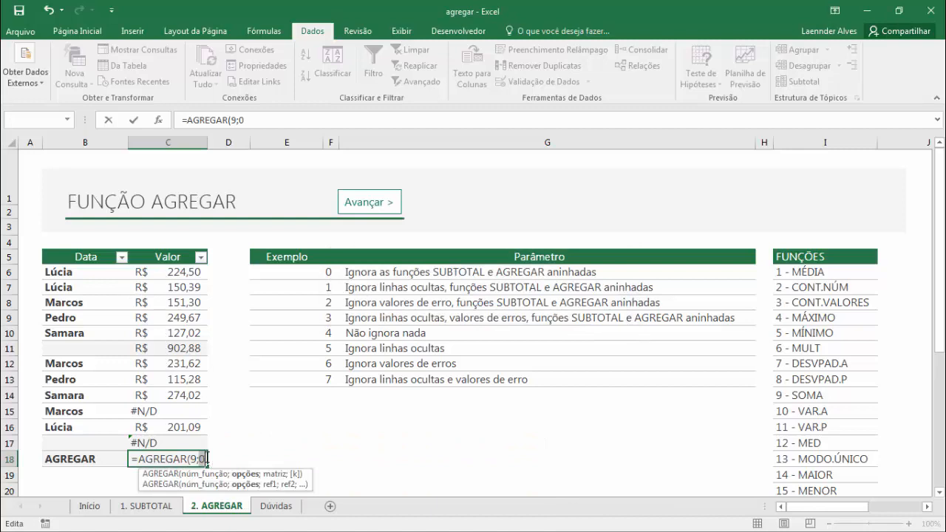
type(";")
left_click_drag(158, 273, 158, 442)
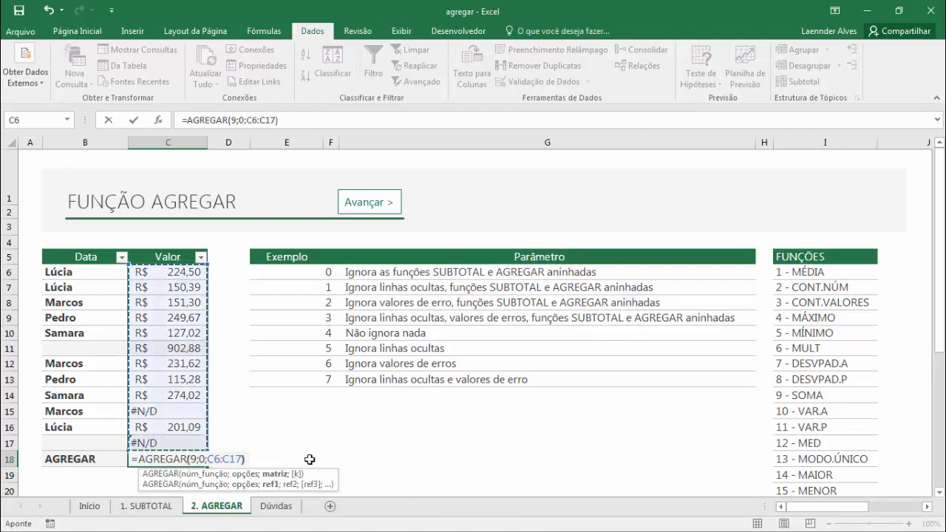
key("Return")
key("Up")
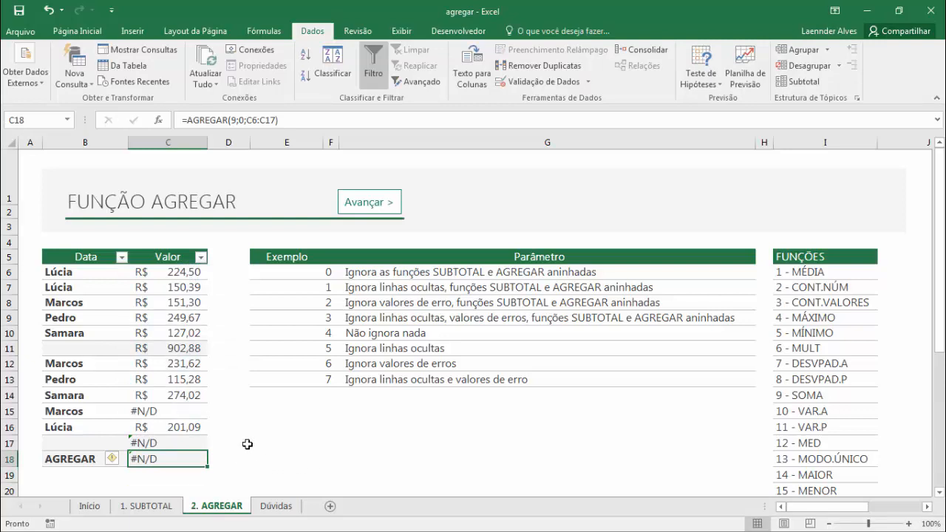
Check the subtotal in C11 and the error in C15, and set the option in C18's AGREGAR formula to 3
left_click(158, 354)
left_click(162, 408)
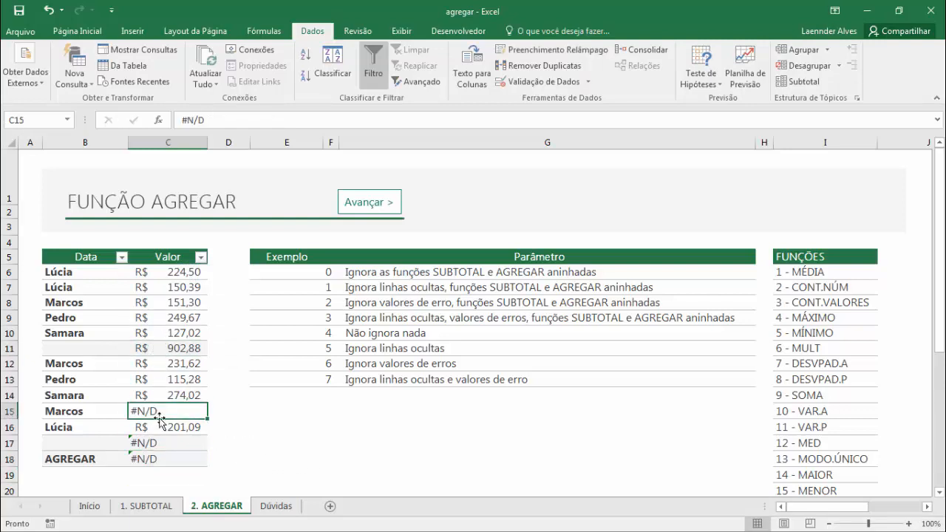
left_click(159, 462)
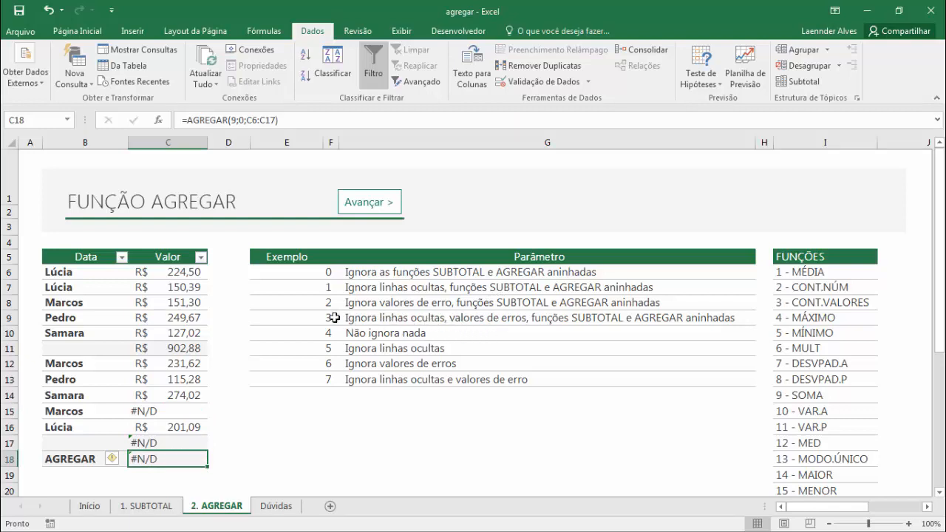
double_click(163, 455)
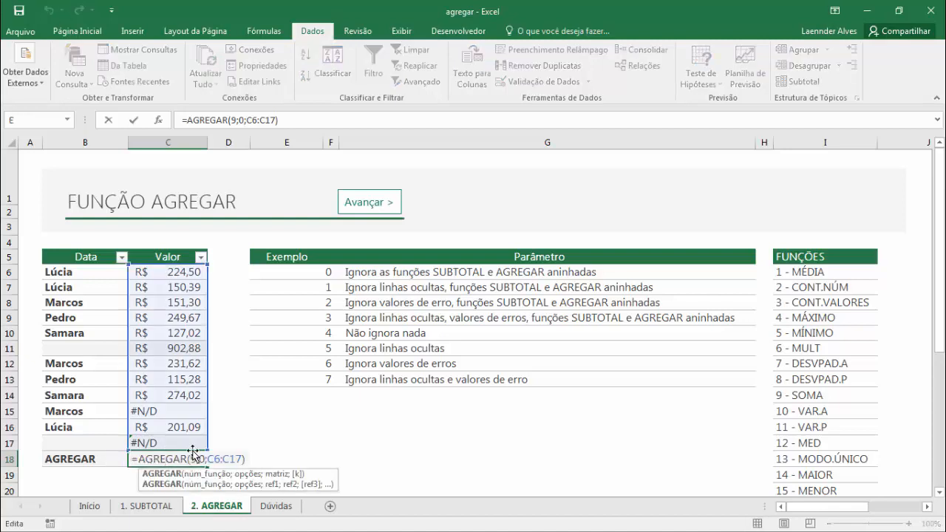
double_click(201, 459)
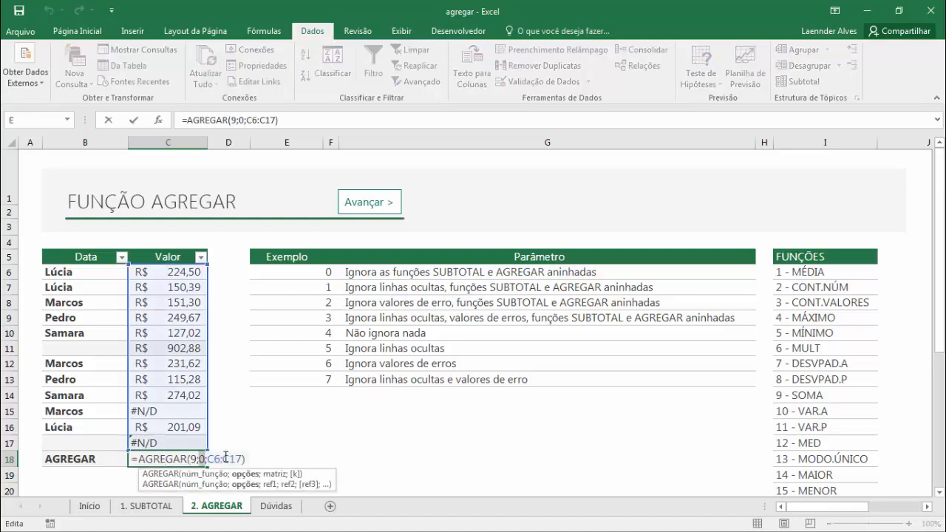
type("2")
key("Return")
left_click(199, 458)
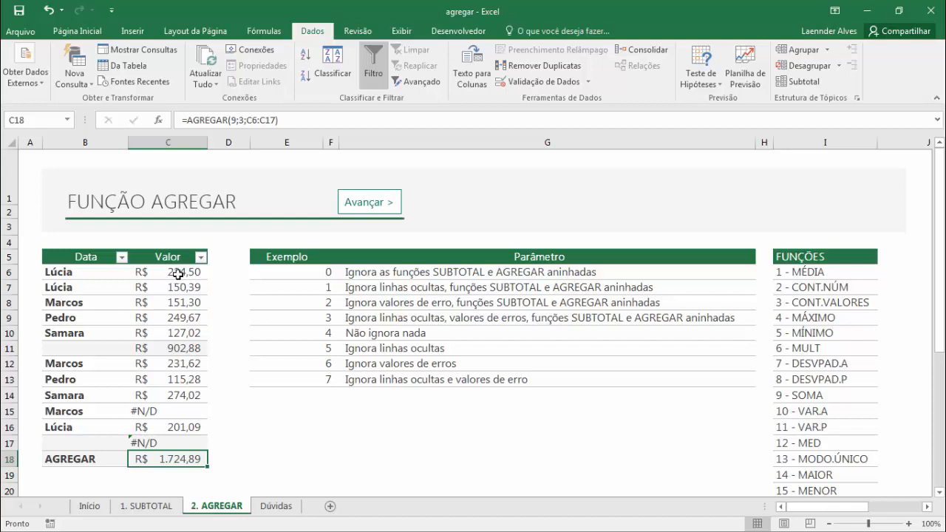
Check the combined sum of C6:C10, C12:C14 and C16 against the AGREGAR result in C18
left_click_drag(178, 274, 175, 335)
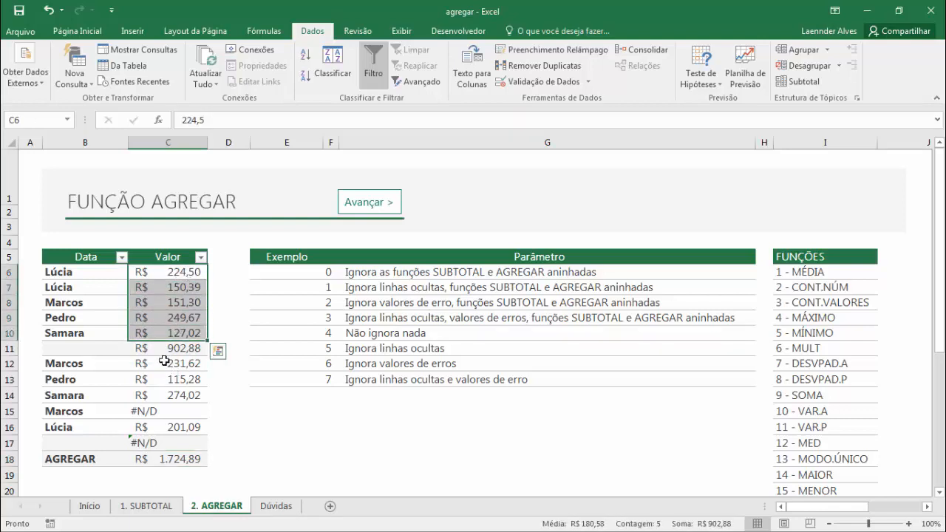
left_click_drag(164, 364, 165, 395, "ctrl")
left_click(167, 427, "ctrl")
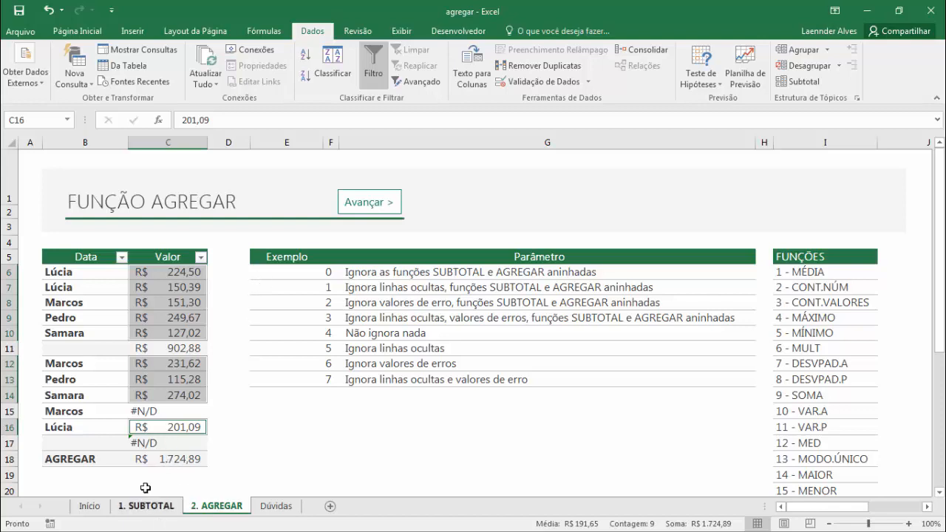
left_click(157, 457)
Enter =AGREGAR(9;F6;$C$6:$C$18) in E6, taking the option from F6 and fixing the value range as absolute
left_click(281, 276)
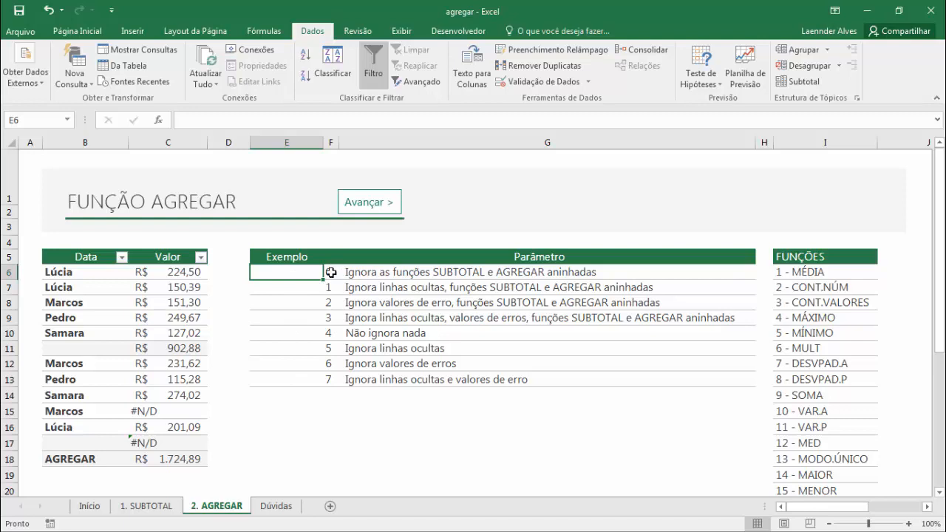
type("=AGREGAR(")
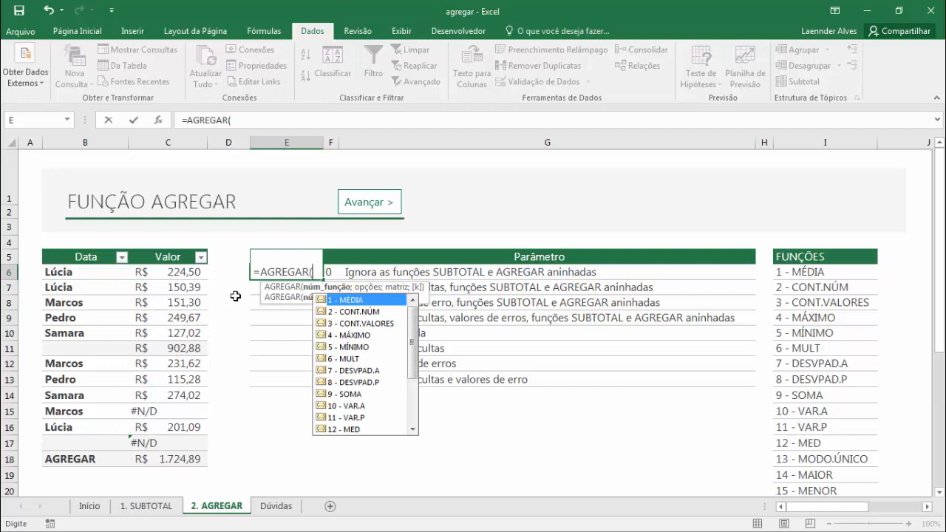
type("9;")
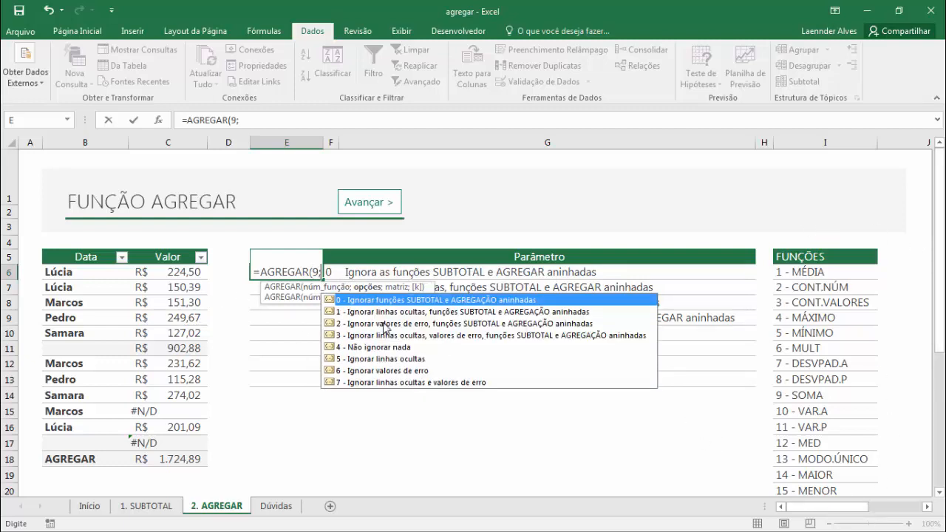
left_click(329, 274)
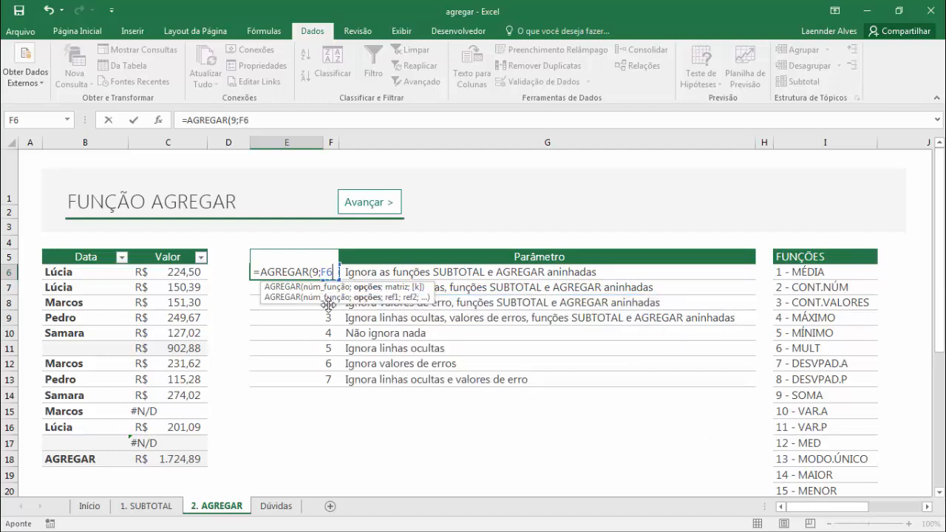
type(";")
left_click_drag(185, 271, 178, 444)
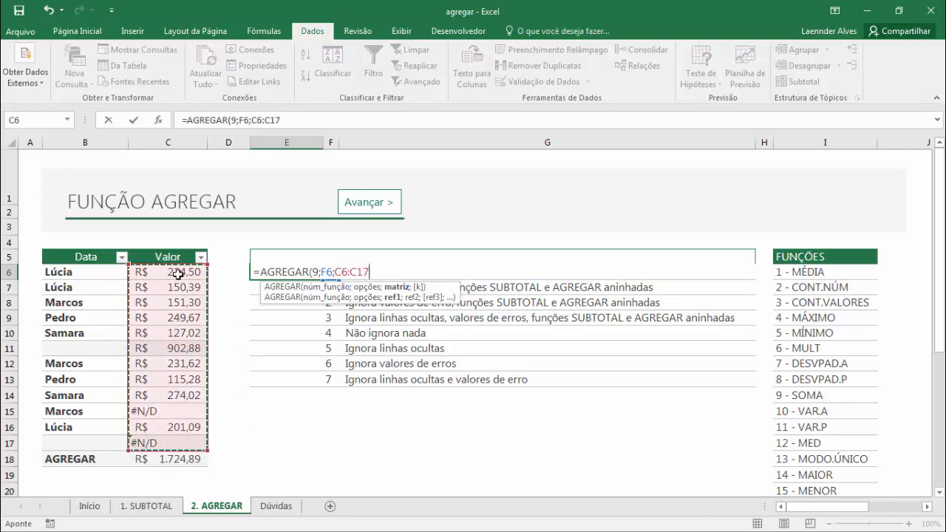
left_click_drag(178, 274, 177, 463)
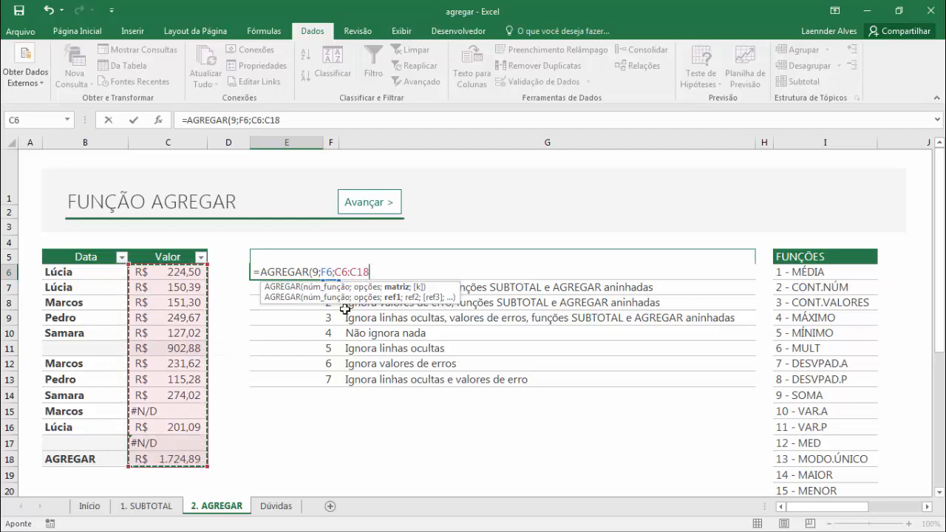
key("F4")
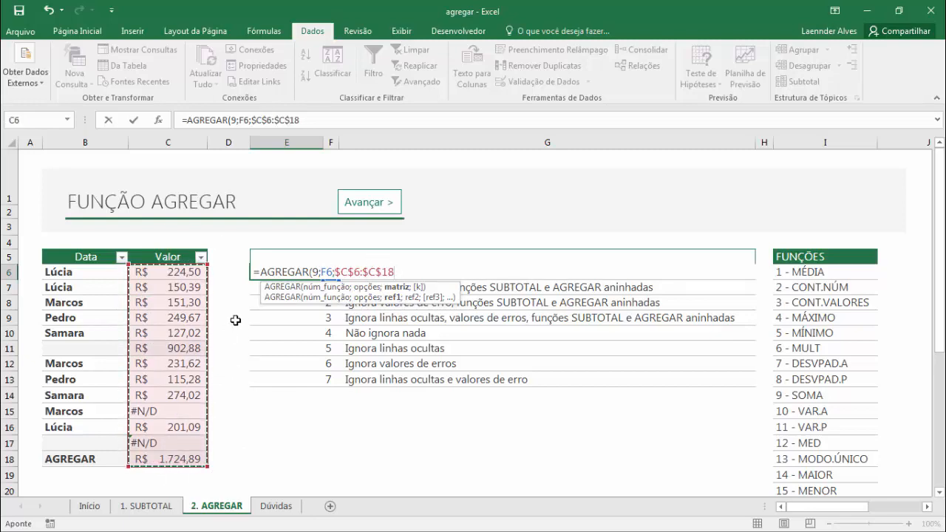
type(")")
key("Return")
Fill the AGREGAR formula from E6 down through E13 so that every option from 0 to 7 has an example
left_click(268, 273)
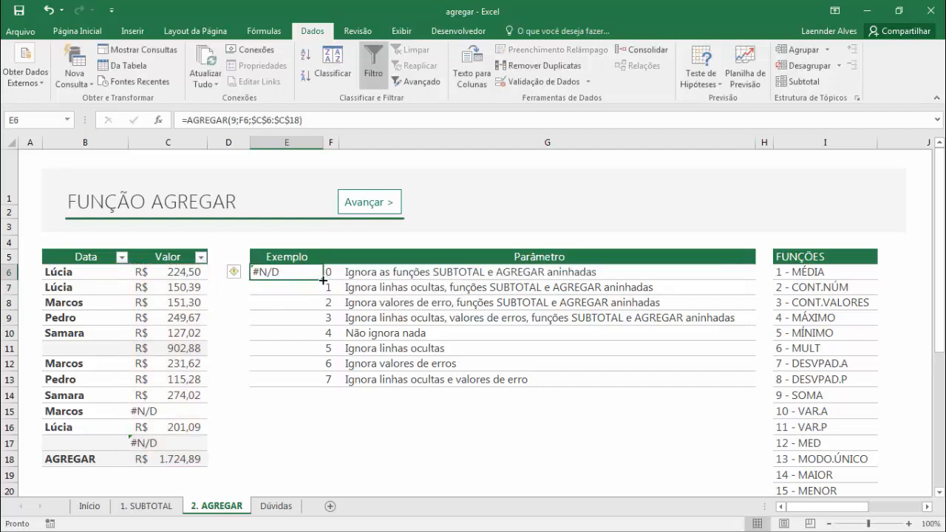
left_click_drag(323, 280, 324, 386)
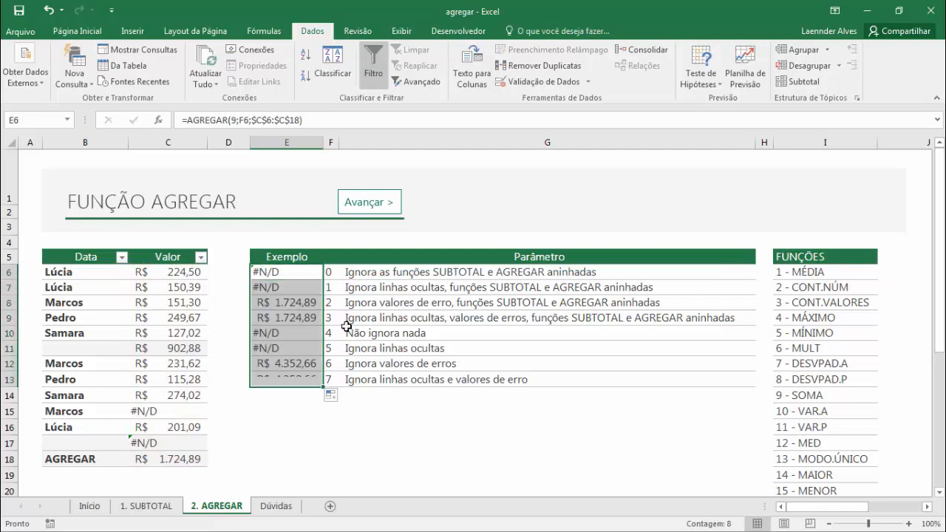
left_click(344, 323)
Compare the option 0 and 1 results in E6 and E7 with the error cells C15 and C17
left_click(306, 272)
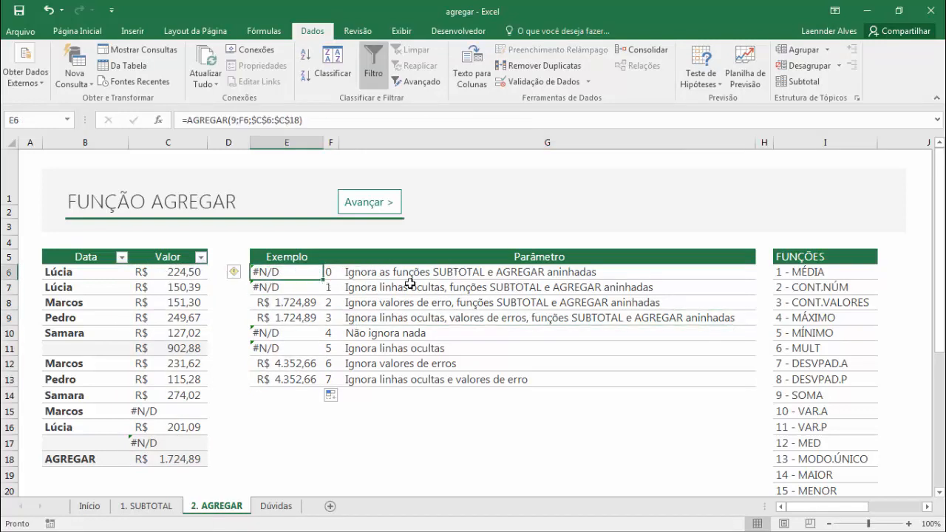
left_click(159, 412)
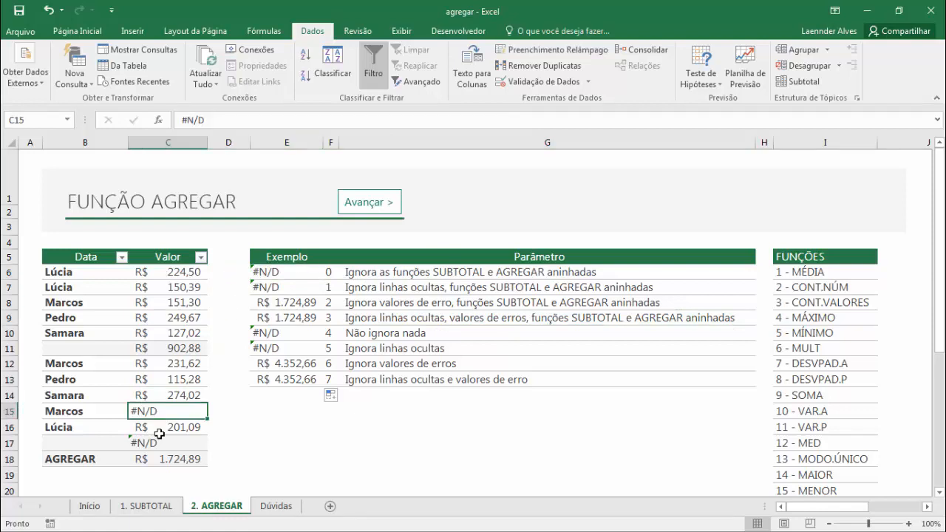
left_click(157, 438)
left_click(158, 412)
left_click(158, 442)
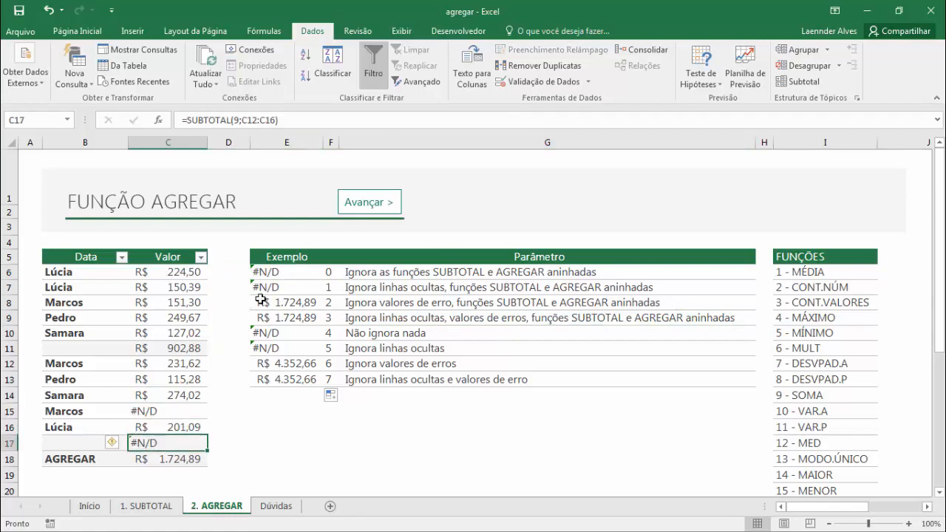
left_click(279, 290)
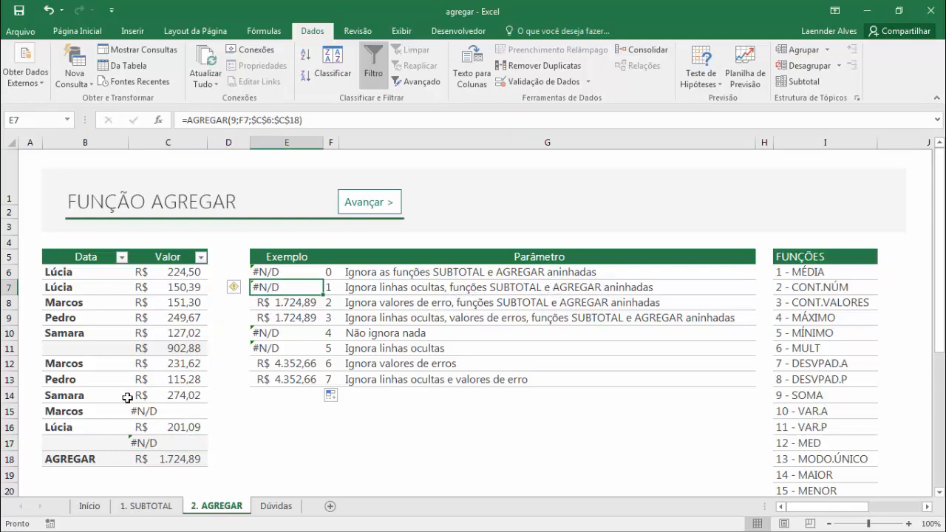
Hide row 15, which contains the error value, and check the option 1 result in E7
right_click(9, 410)
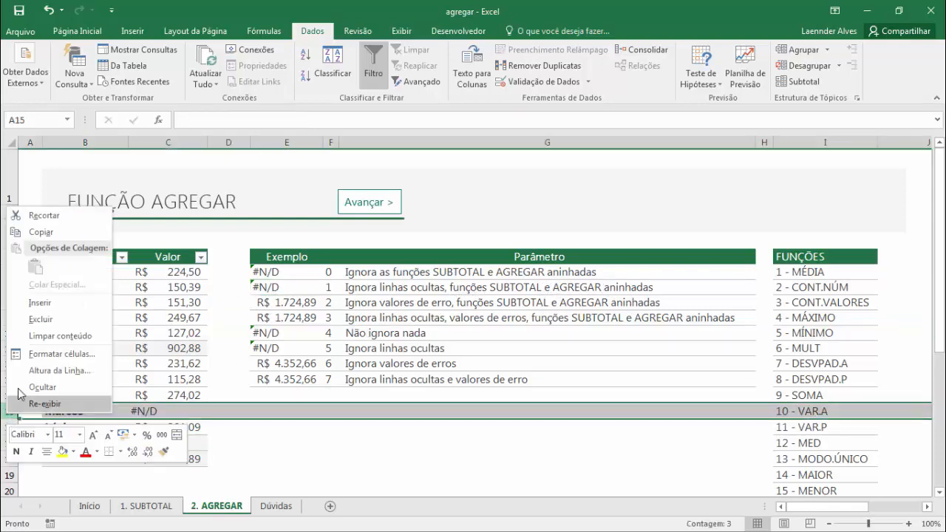
left_click(46, 387)
left_click(313, 409)
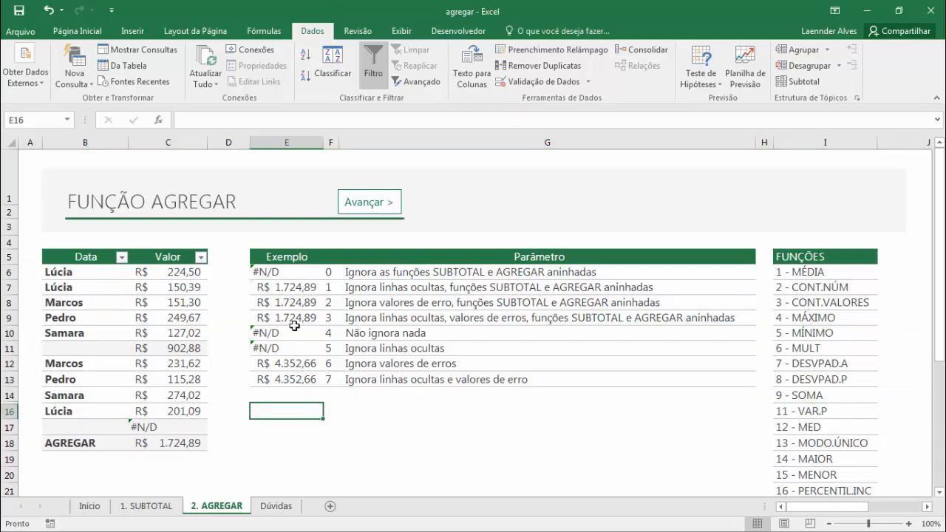
left_click(294, 290)
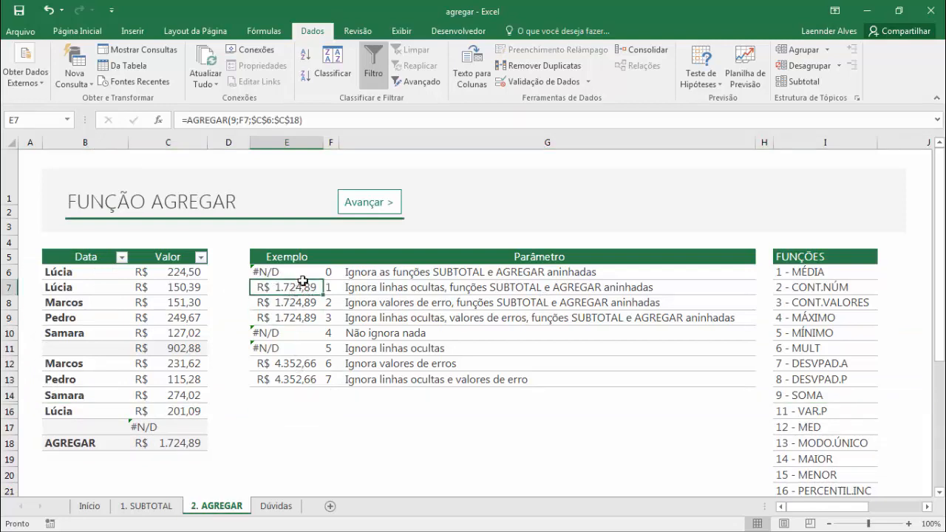
Inspect the SUBTOTAL formula in C17 and compare it with the option 1 example in E7
left_click(161, 428)
double_click(163, 427)
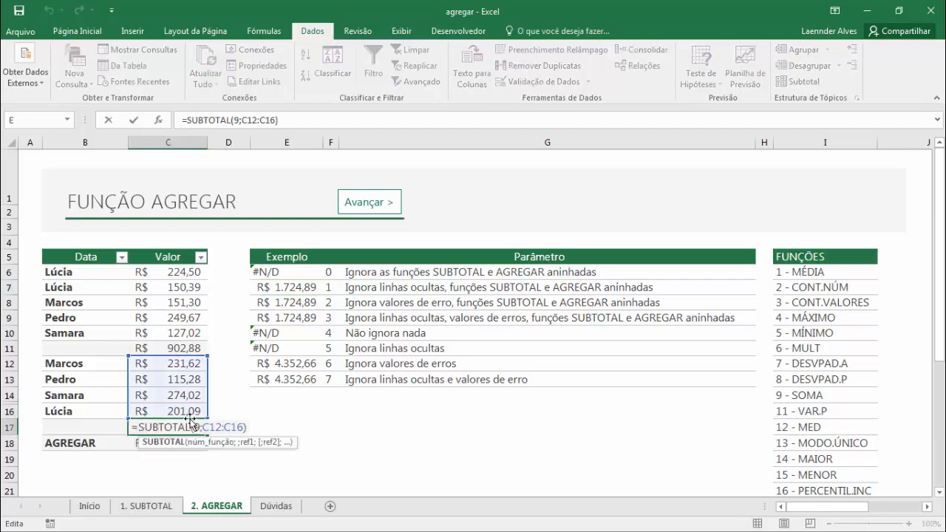
left_click(315, 291)
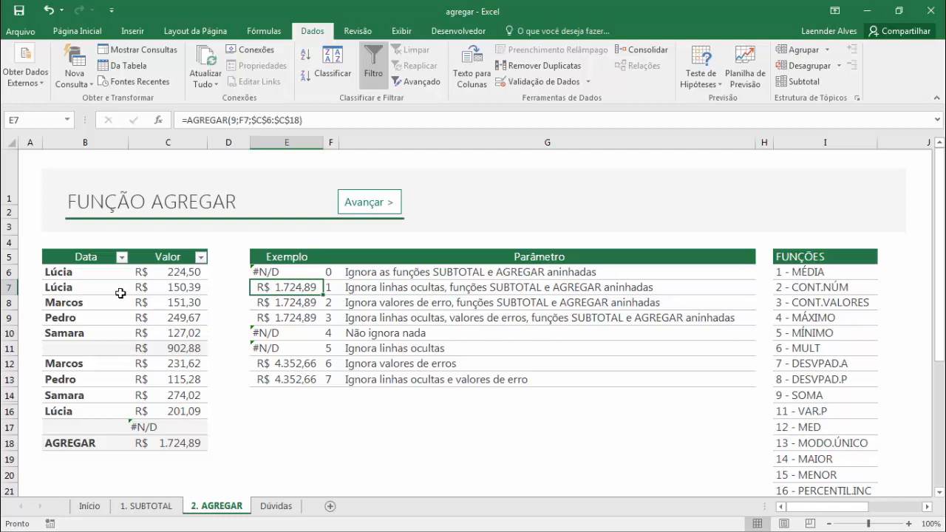
Unhide row 15 and check the option 2 example in E8
left_click_drag(9, 395, 8, 411)
right_click(10, 411)
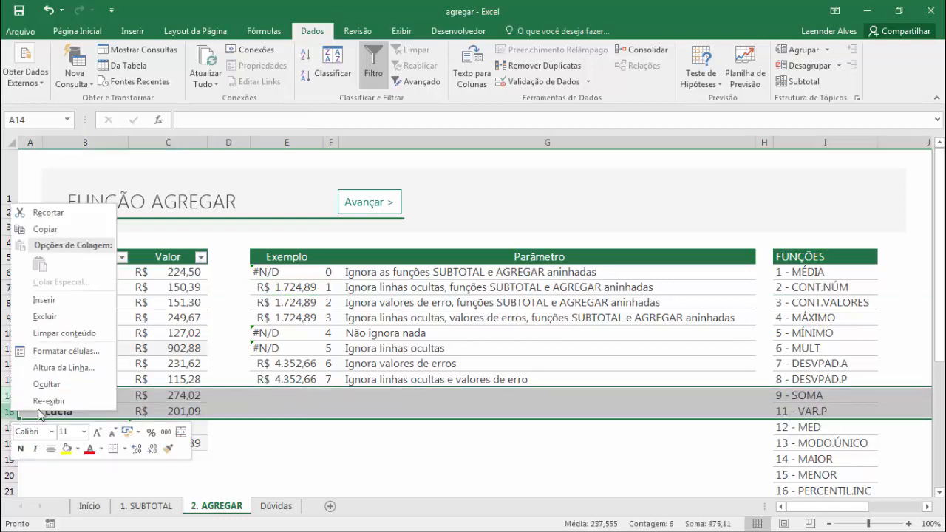
key("Escape")
key("ctrl+shift+9")
left_click(309, 299)
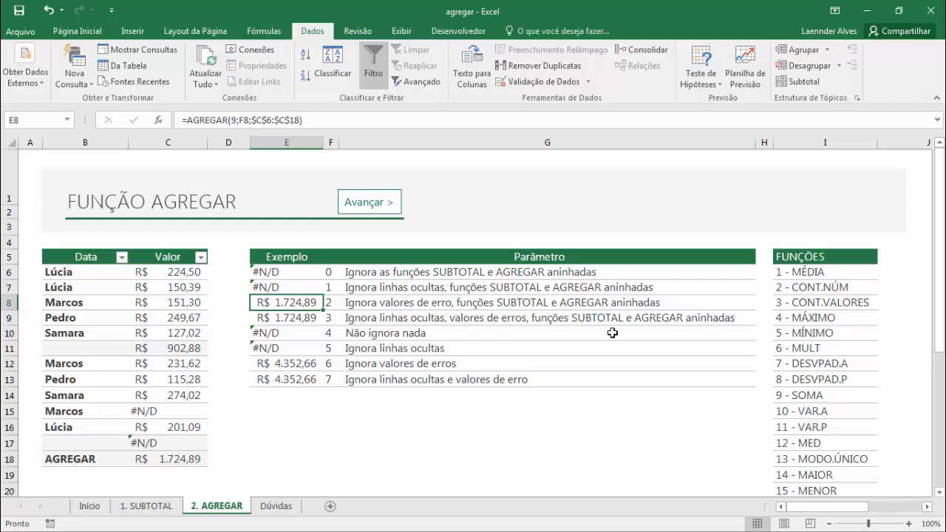
Hide rows 6 and 7 and check how the option 3 example in E9 responds
left_click(301, 323)
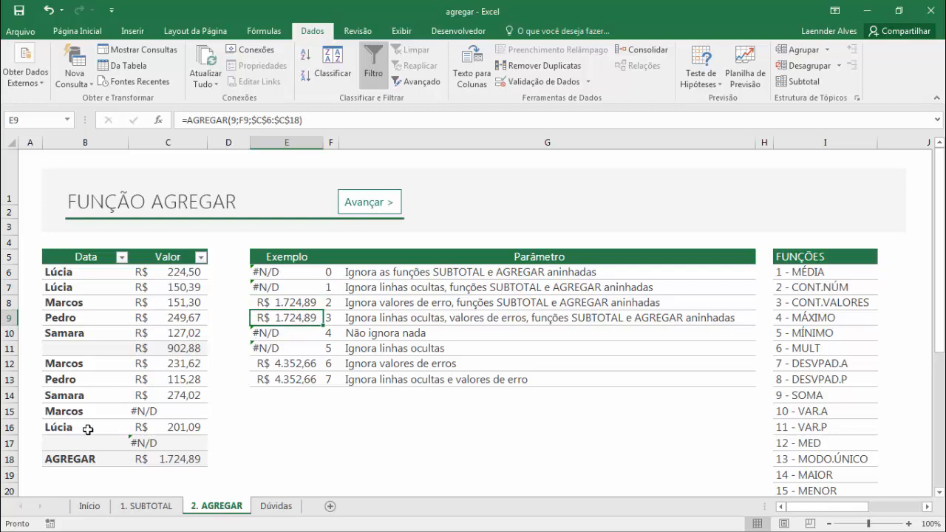
left_click_drag(13, 318, 13, 308)
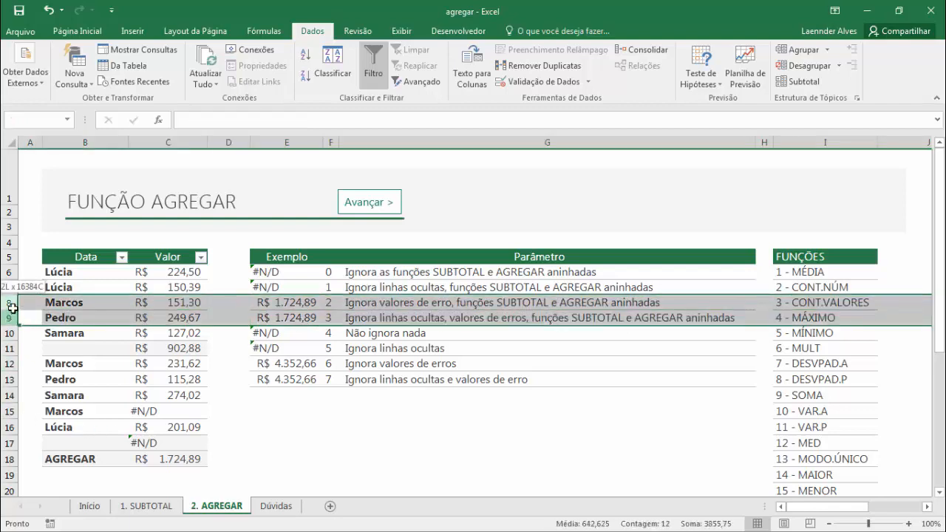
left_click_drag(10, 272, 10, 287)
right_click(11, 286)
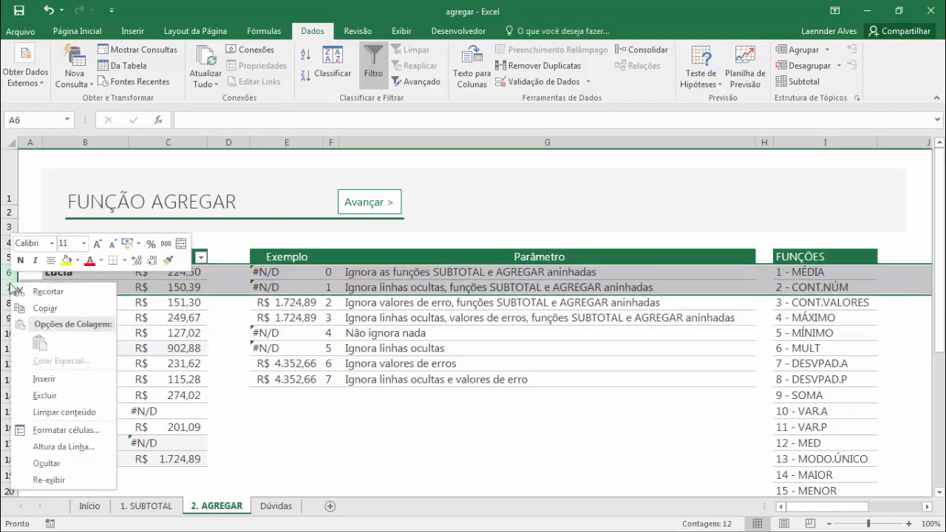
left_click(46, 463)
left_click(278, 318)
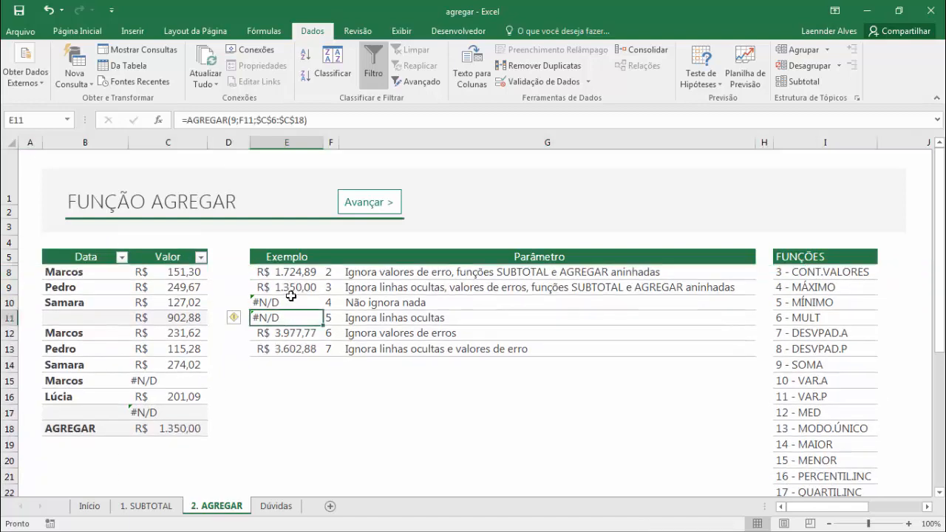
left_click(308, 295)
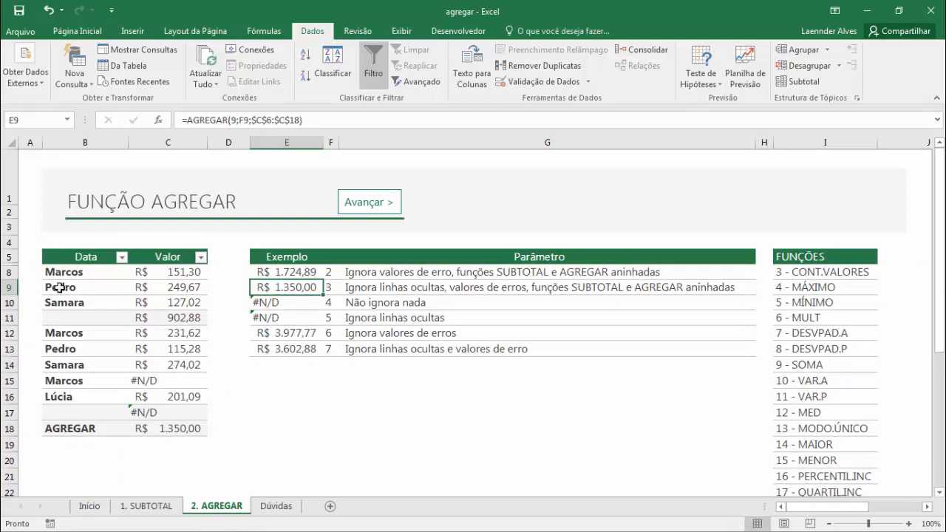
Unhide rows 6 and 7 and check the option 4 example in E10
left_click_drag(9, 257, 7, 274)
right_click(8, 275)
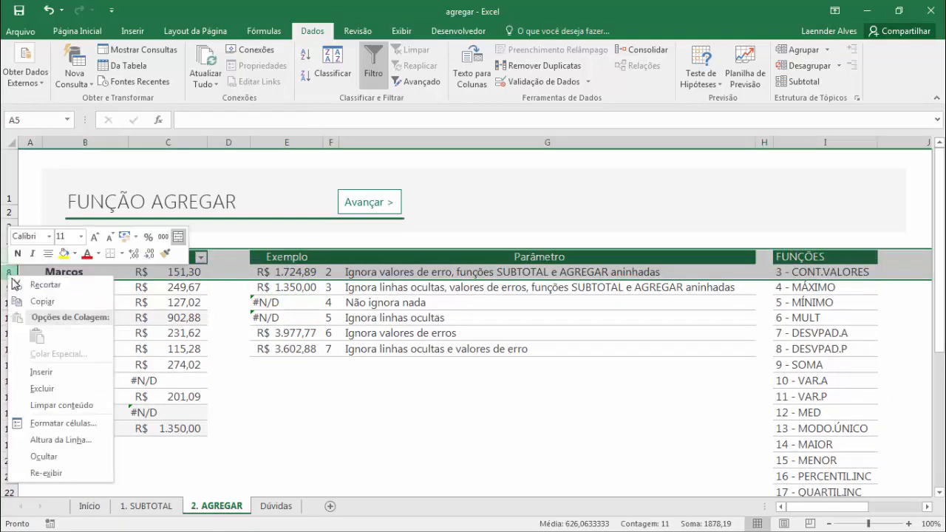
left_click(62, 478)
left_click(316, 332)
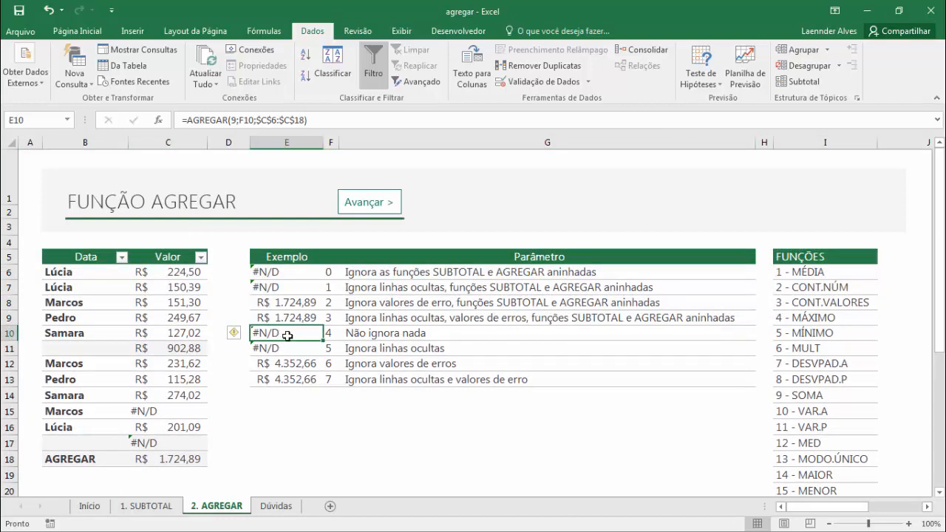
left_click(329, 334)
left_click(278, 337)
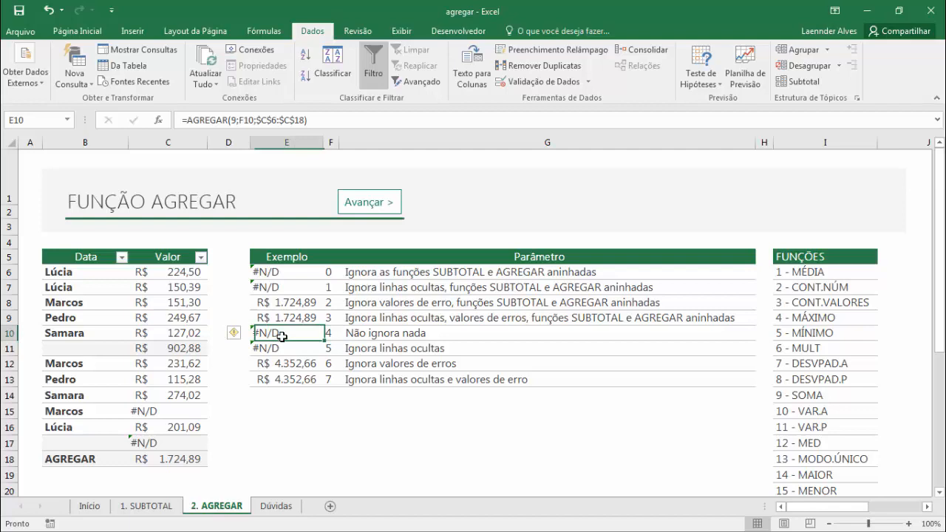
Hide rows 15 and 17, which contain the error values, and check the option 5 example in E11
left_click(394, 349)
left_click(290, 352)
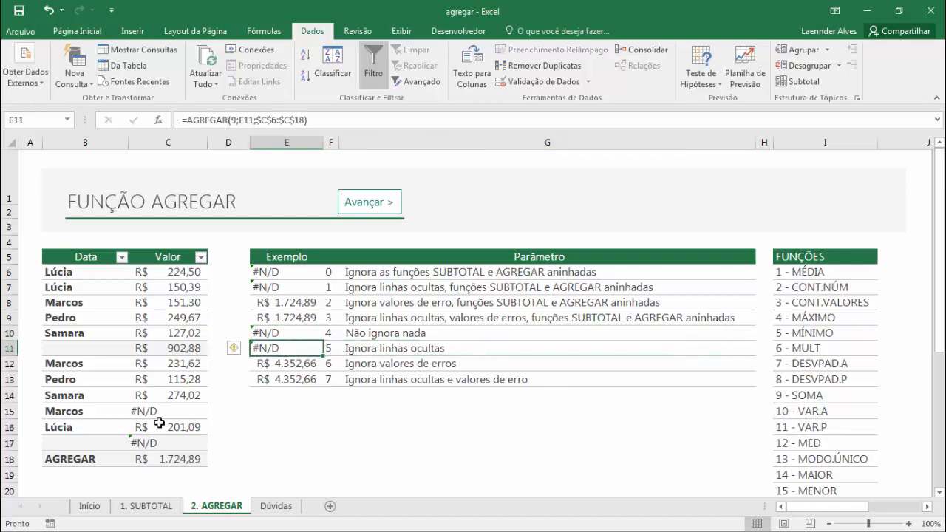
left_click(159, 413)
left_click(11, 411)
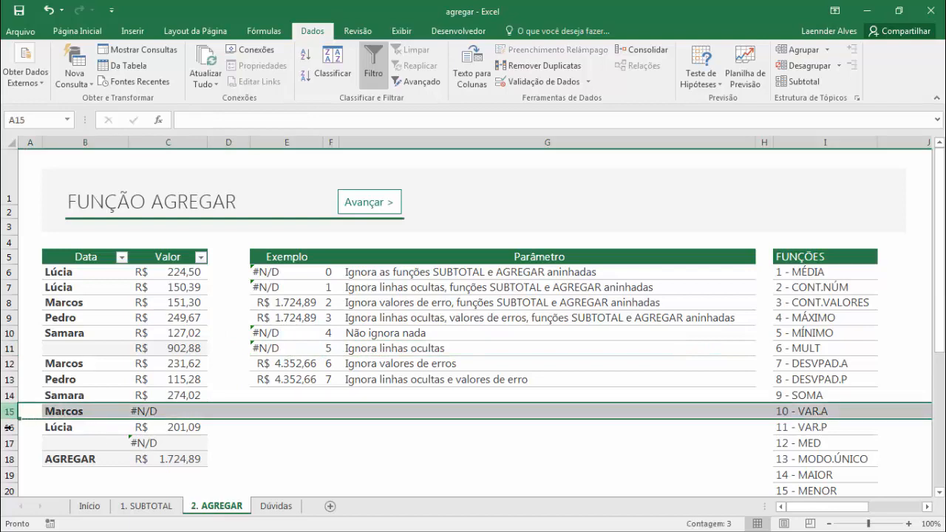
left_click(8, 445, "ctrl")
right_click(10, 447)
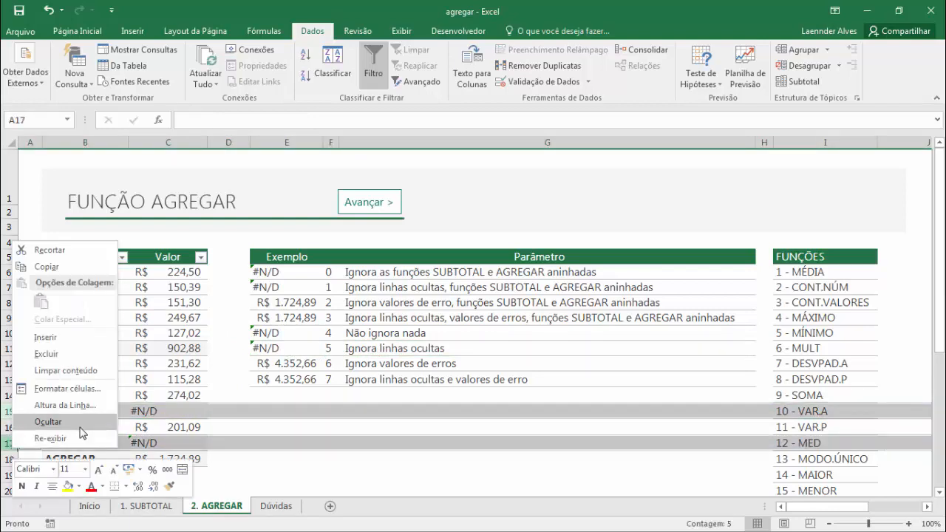
left_click(47, 422)
left_click(285, 352)
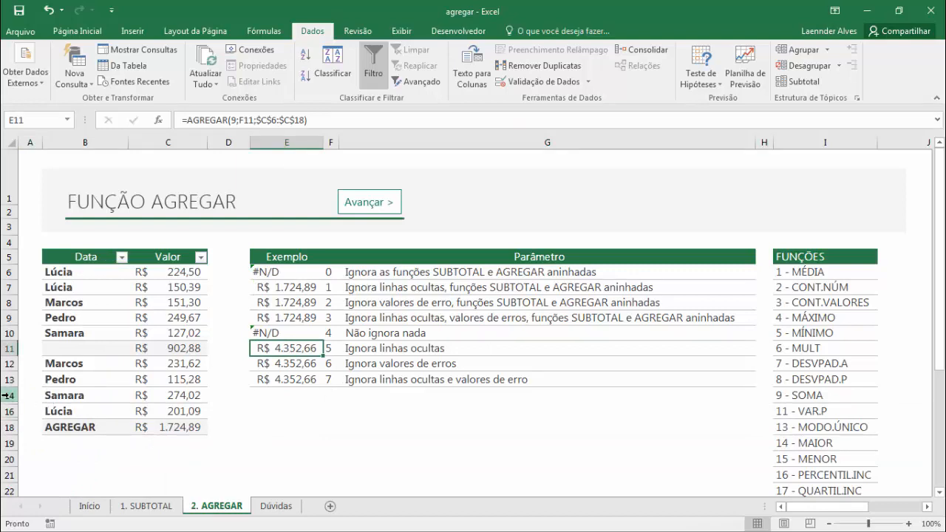
Unhide rows 15 and 17 and check the option 6 example in E12 against its description
left_click_drag(7, 396, 8, 427)
right_click(8, 427)
left_click(45, 410)
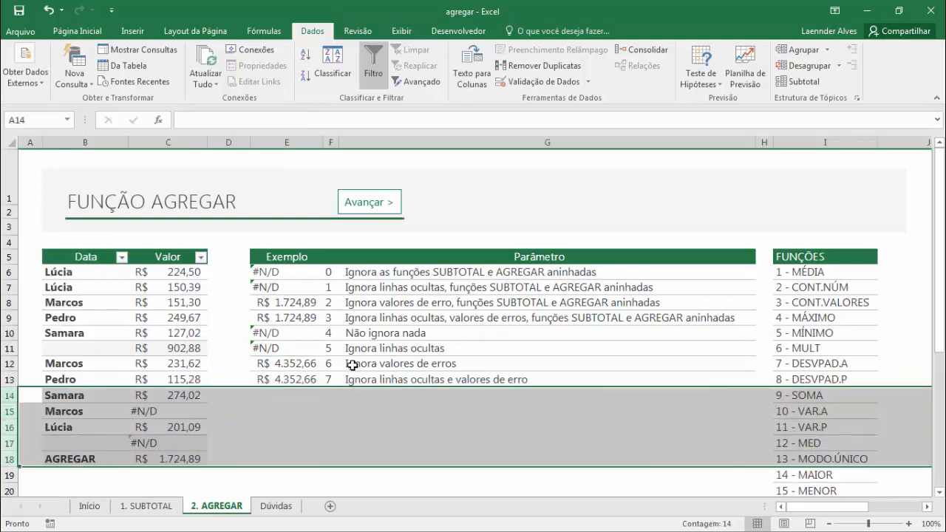
left_click(353, 365)
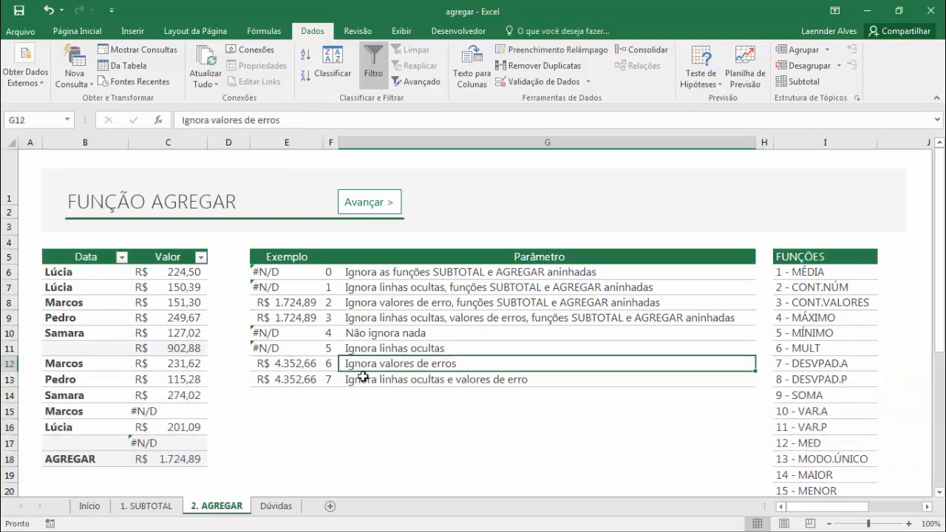
left_click(277, 364)
Compare the option 6 result in E12 with the sum of the error-free cells C6:C14, C16 and C18, subtotals included
left_click_drag(161, 273, 179, 352)
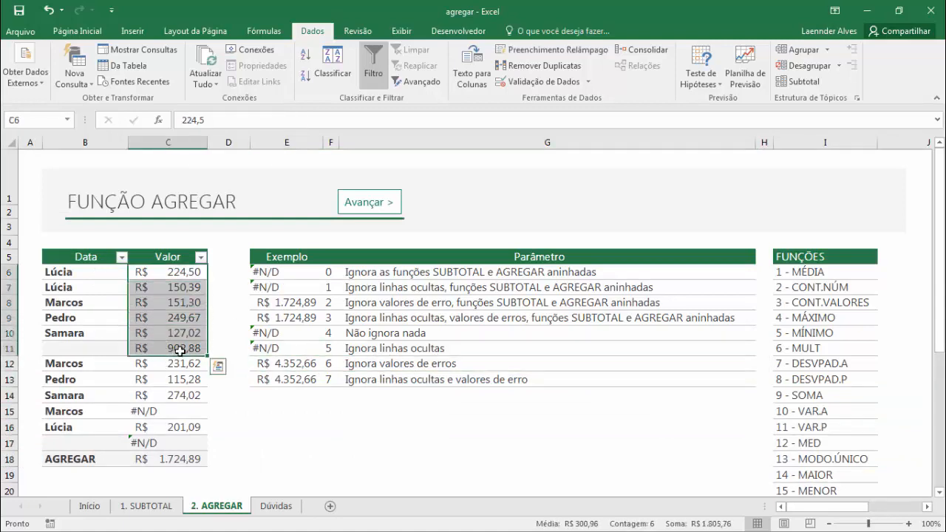
left_click(182, 349)
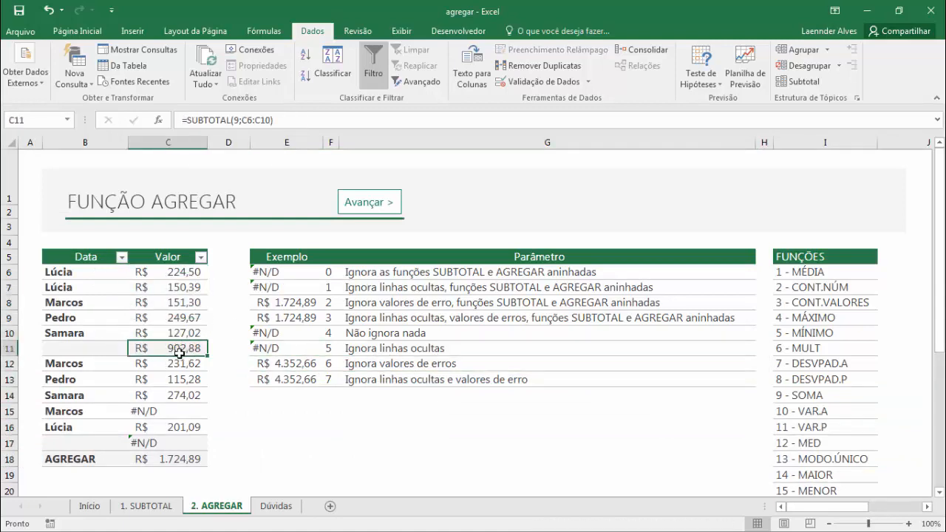
left_click(167, 458)
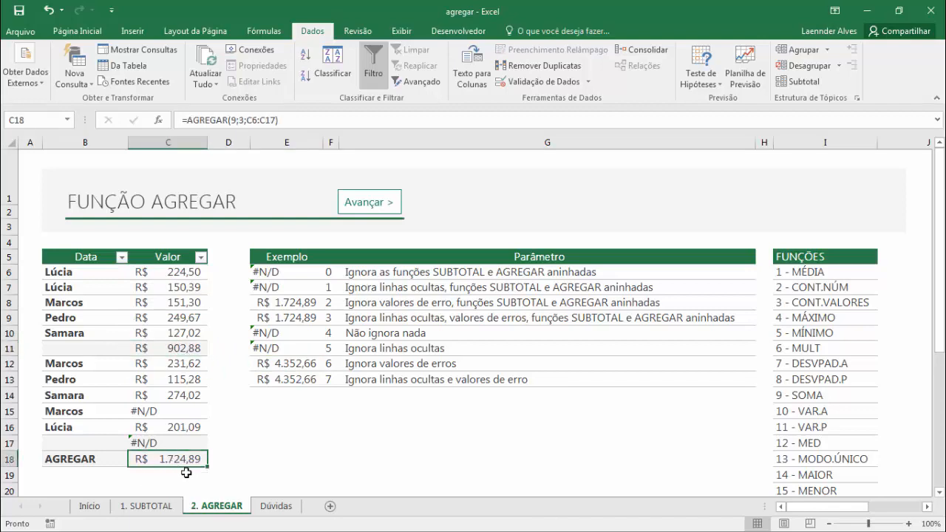
left_click(299, 364)
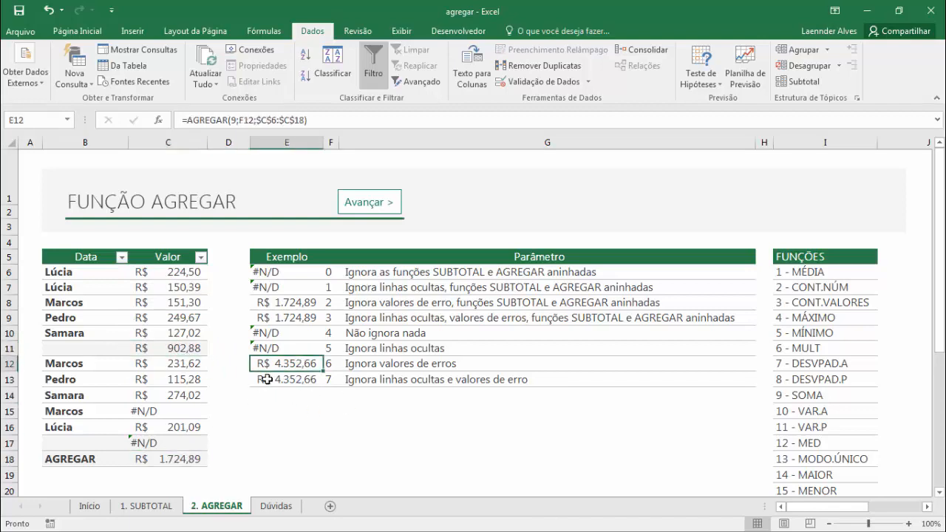
left_click_drag(183, 272, 180, 397)
left_click(175, 427, "ctrl")
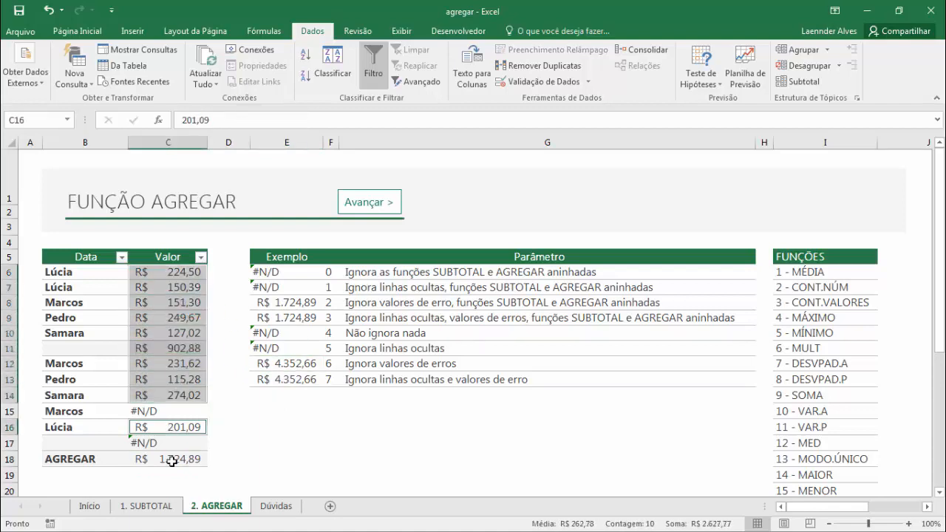
left_click(170, 459, "ctrl")
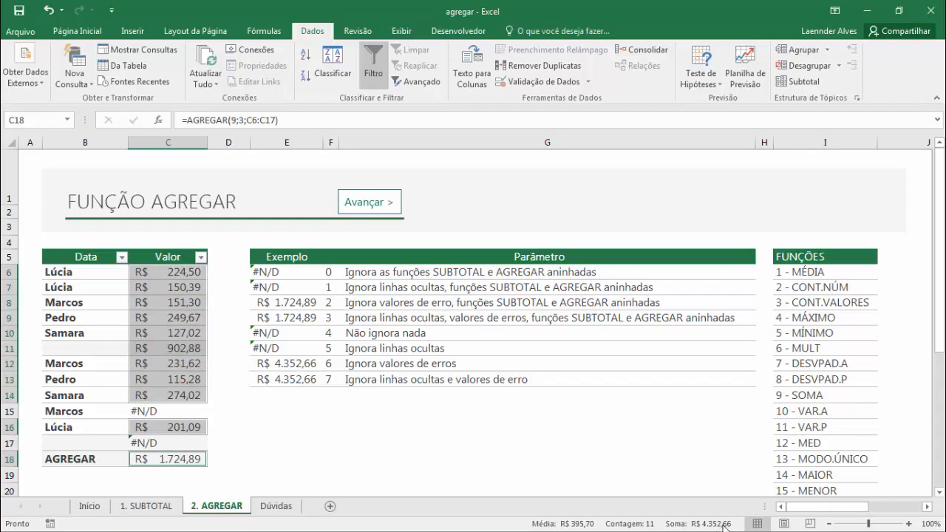
Review option 7 in row 13 alongside the error cell C17 and the values in column C
left_click(334, 378)
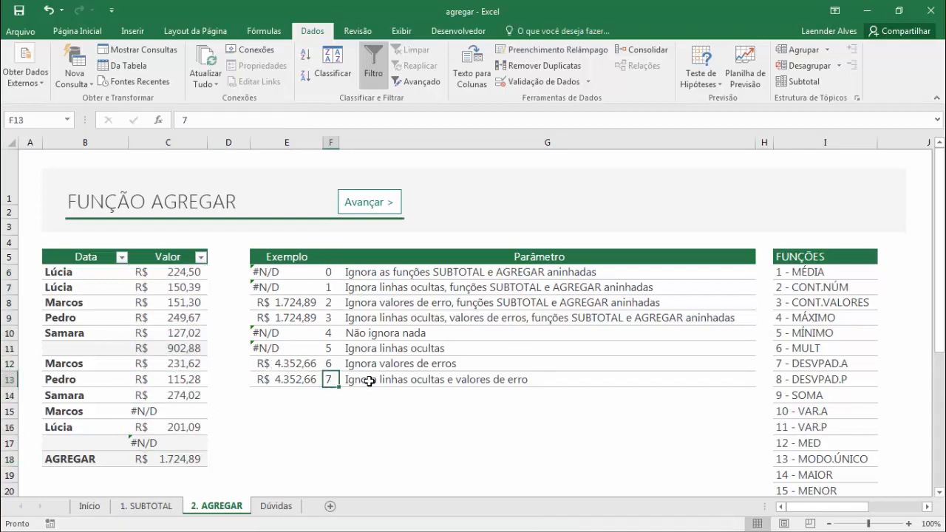
left_click(171, 443)
left_click(169, 337)
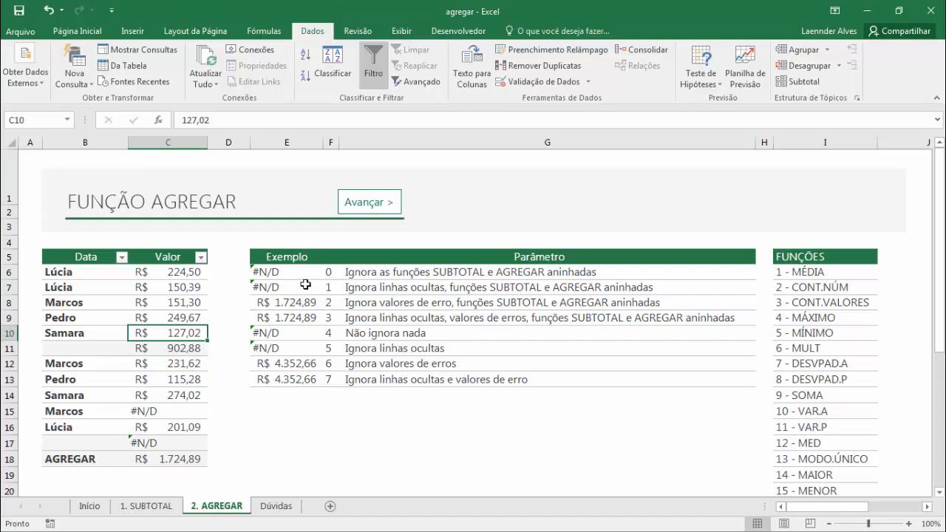
Look through the FUNÇÕES list of AGREGAR function numbers from 1 to 19
left_click(786, 287)
scroll(813, 279, "down", 2)
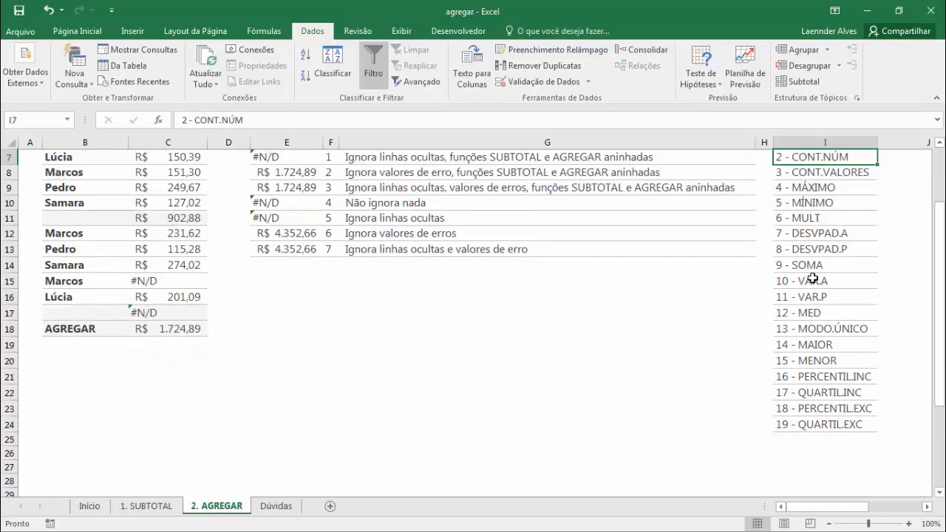
scroll(798, 278, "up", 2)
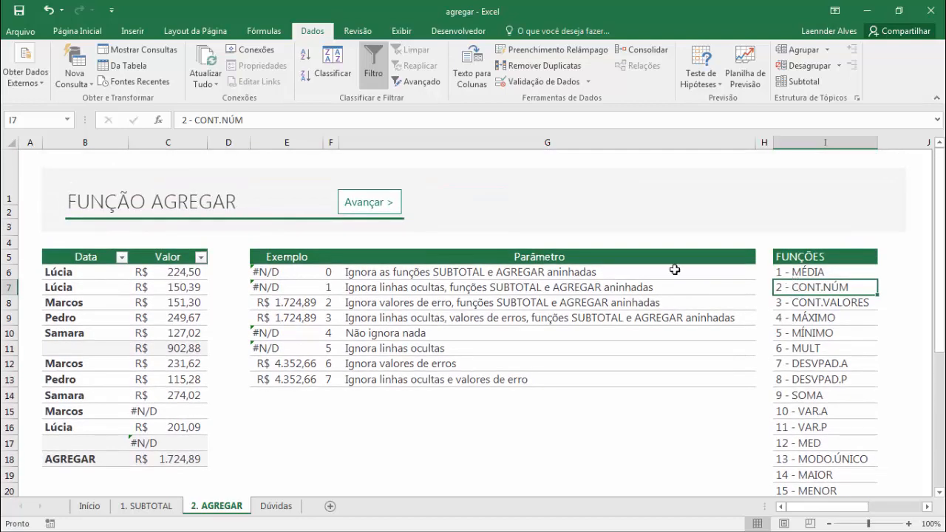
Review the AGREGAR formula in E6, view the 1. SUBTOTAL sheet for comparison, and return to the 2. AGREGAR sheet
left_click(295, 270)
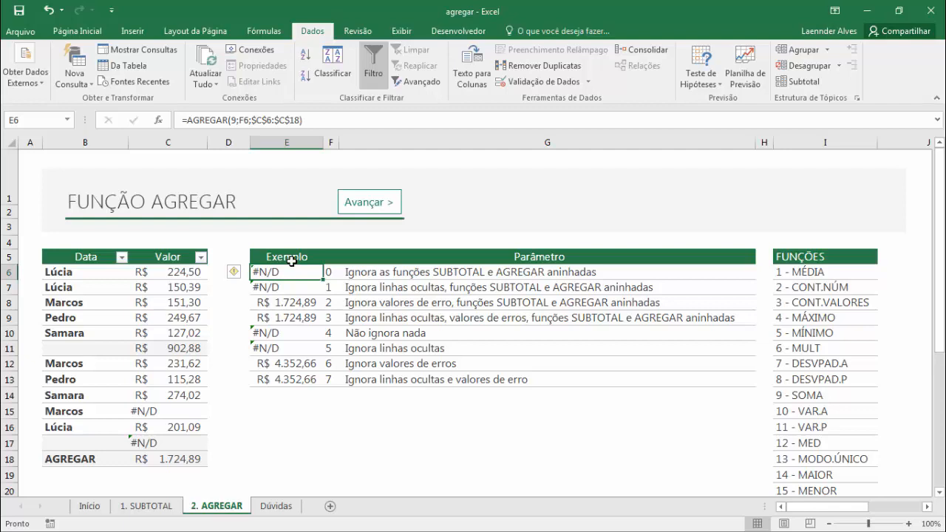
left_click(158, 507)
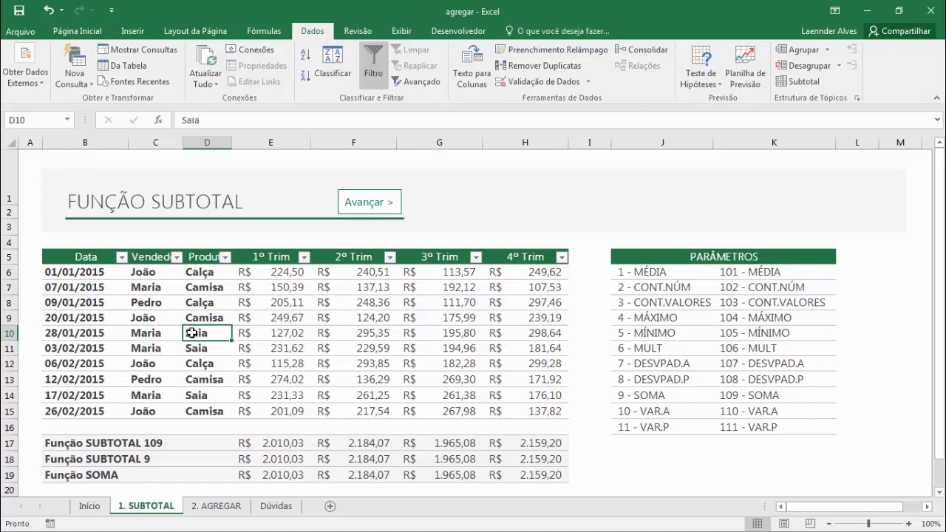
left_click(229, 508)
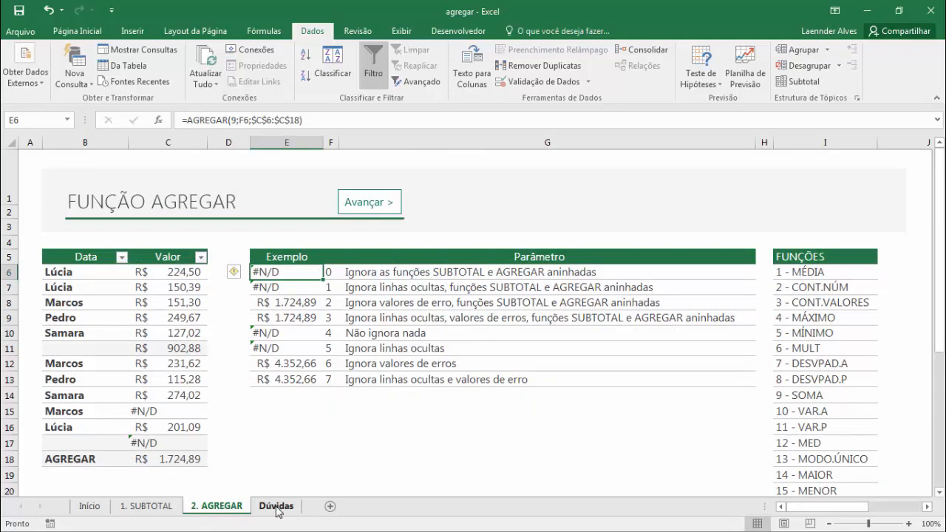
Start an AGREGAR formula in E18 to view its function choices and argument syntax, and discard the entry
left_click(279, 405)
left_click(274, 457)
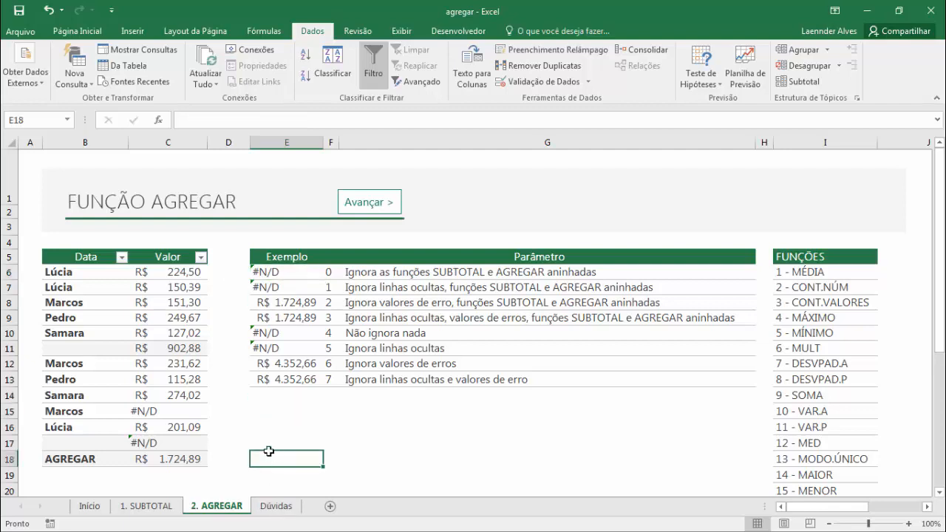
type("=AGREGAR(")
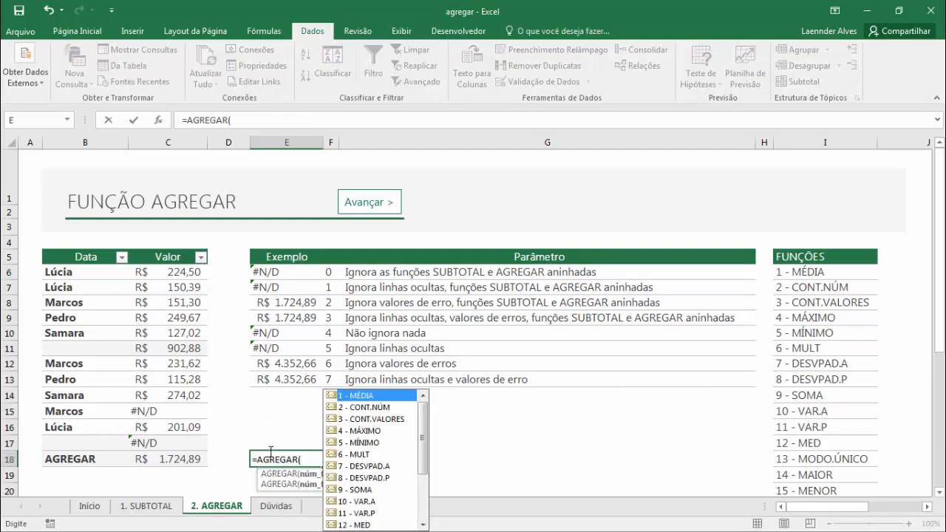
left_click(312, 458)
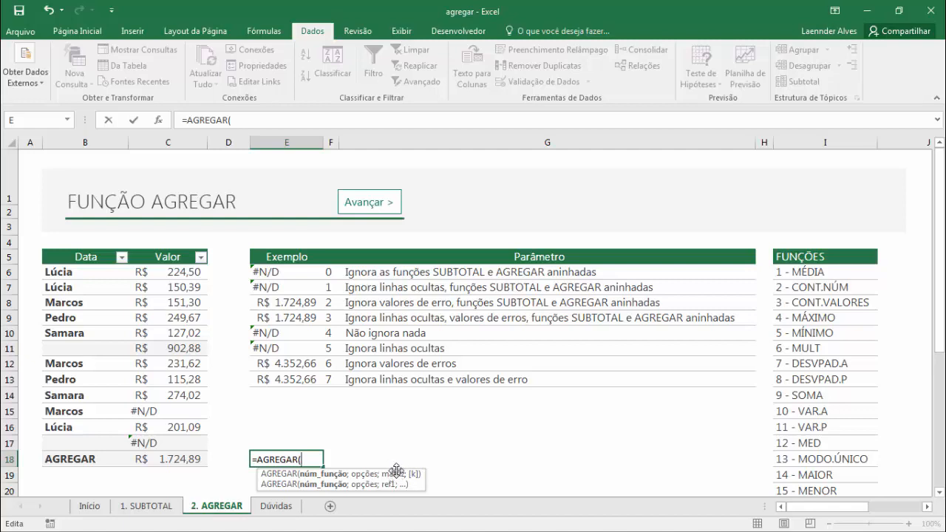
key("Escape")
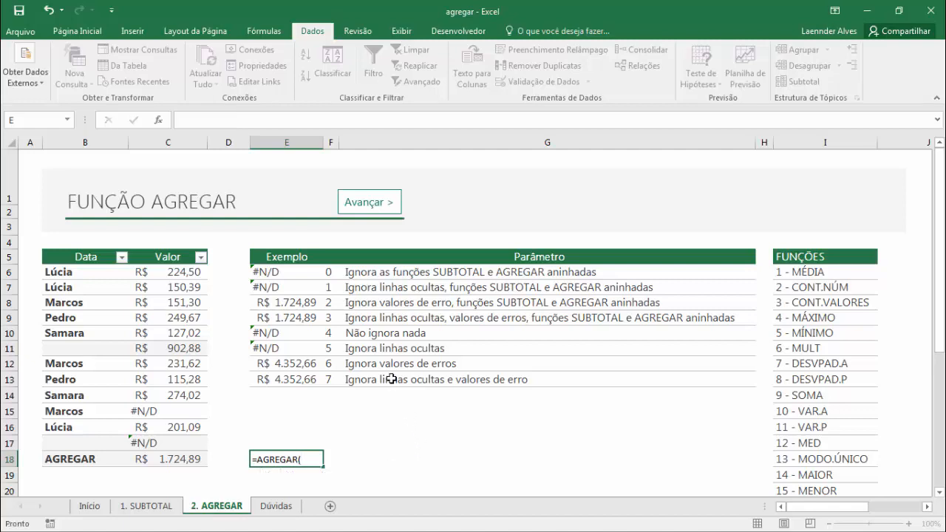
Examine the 14 - MAIOR and 15 - MENOR entries in the FUNÇÕES list
scroll(772, 401, "down", 1)
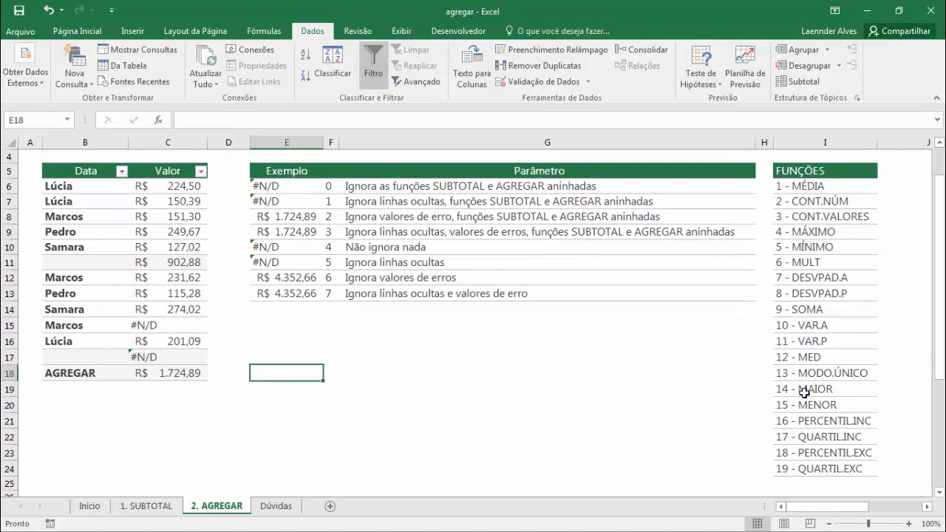
left_click(804, 389)
left_click(819, 407)
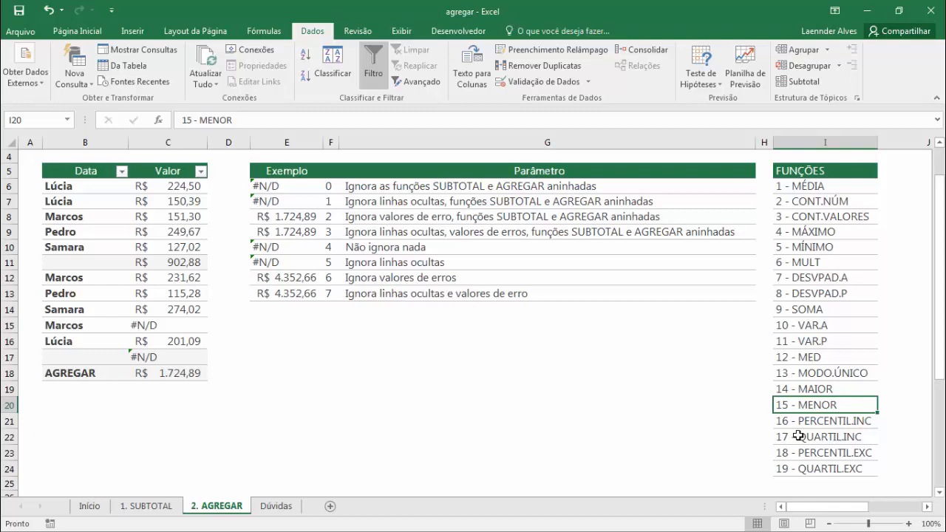
Enter =AGREGAR(14;3;C6:C18;2) in E15 to return the second-largest value while ignoring hidden rows, errors and nested subtotals
left_click(277, 323)
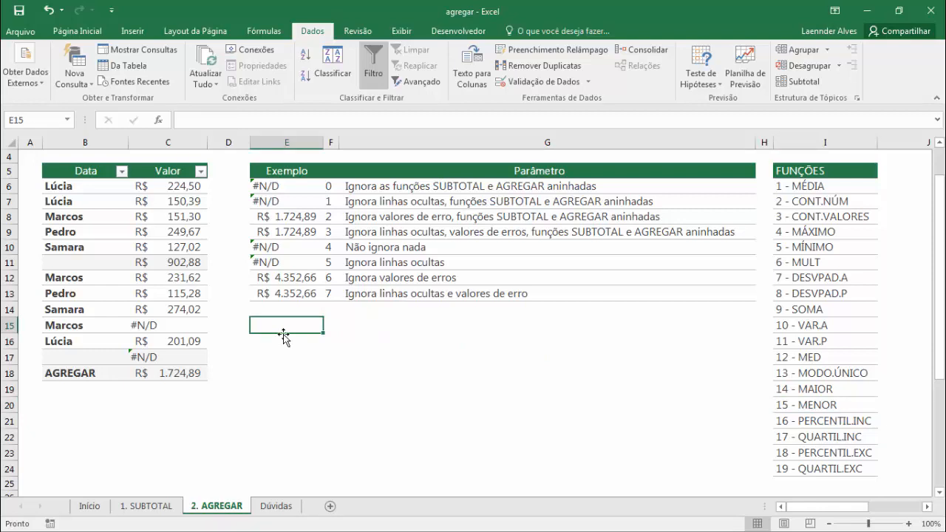
type("=")
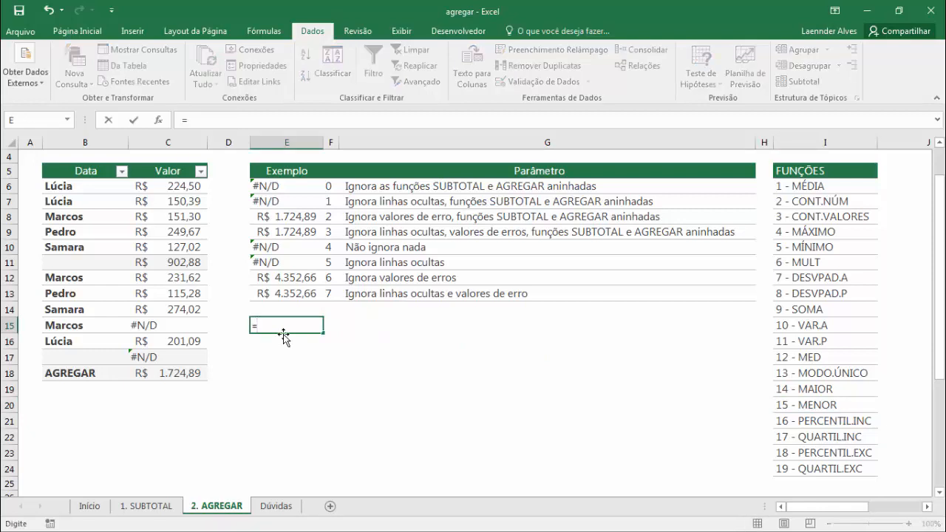
type("AGRE")
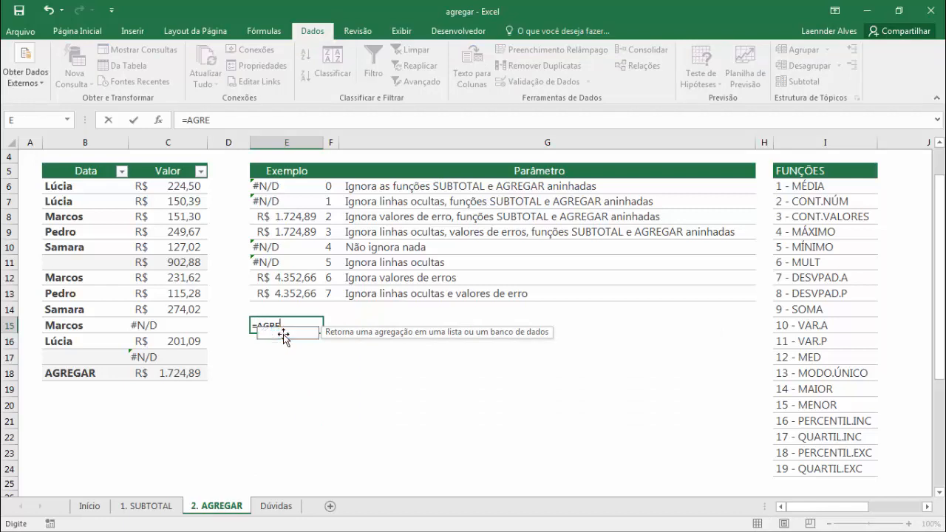
double_click(283, 335)
type("14")
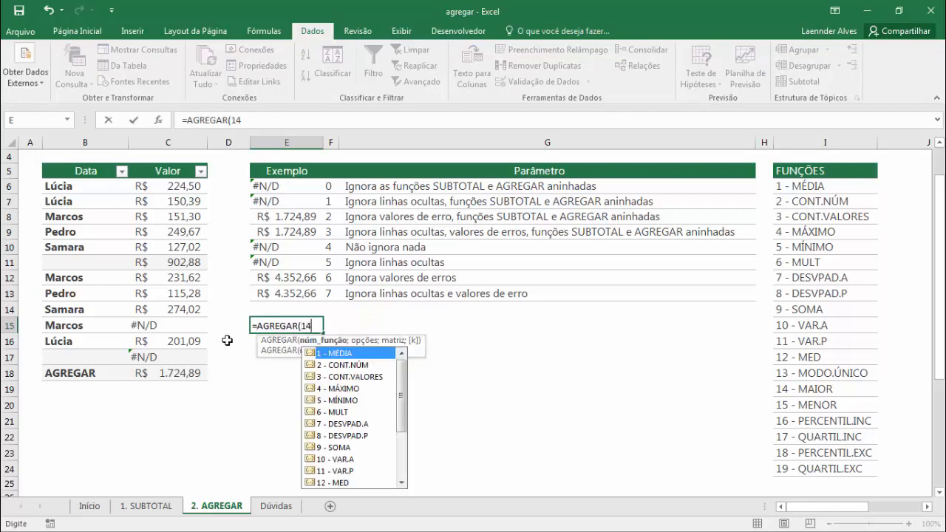
type(";3")
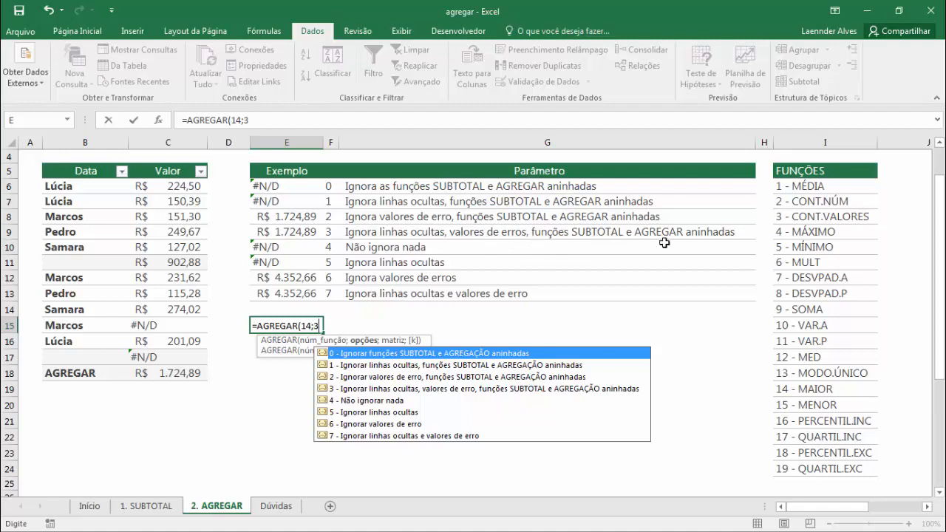
type(";")
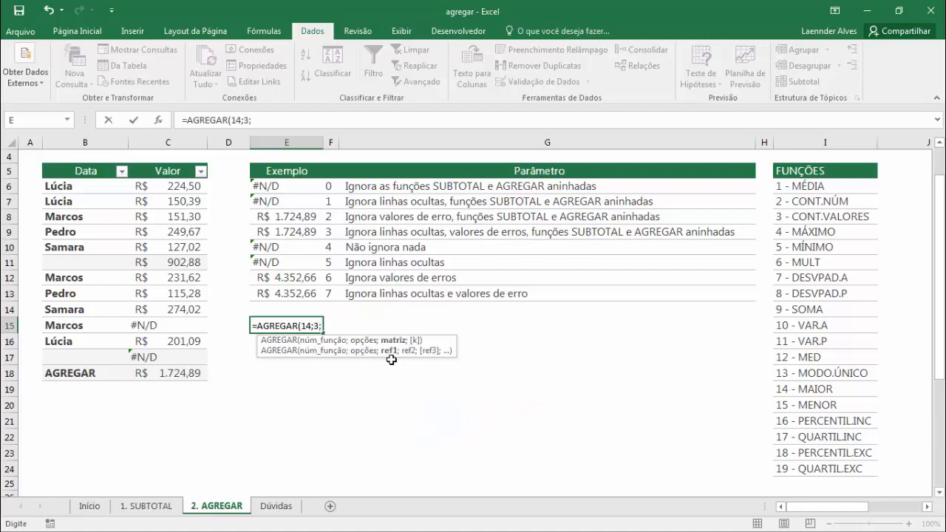
left_click_drag(168, 194, 168, 370)
type(";")
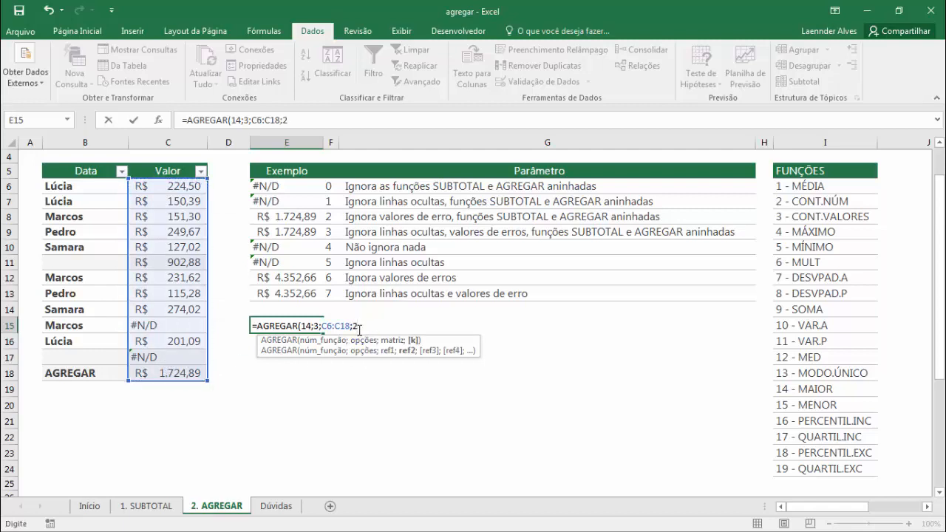
type("2)")
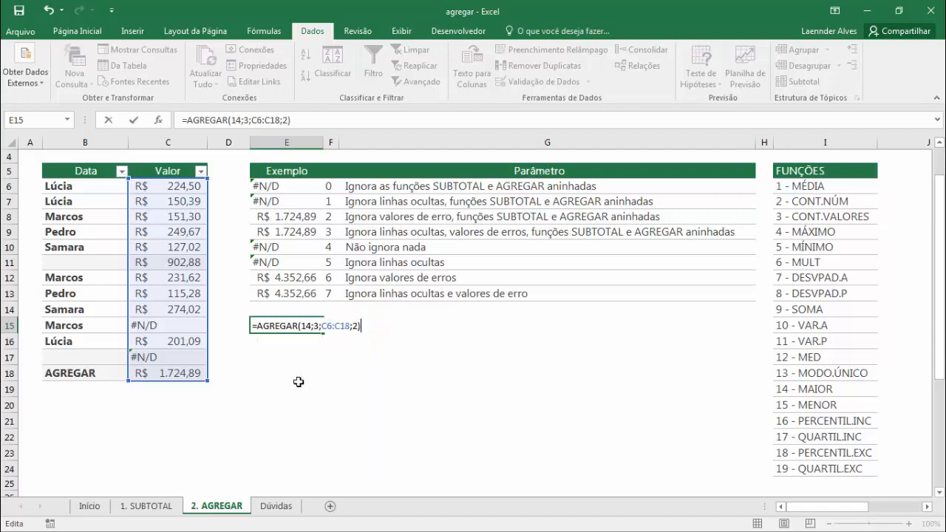
key("Return")
left_click(303, 325)
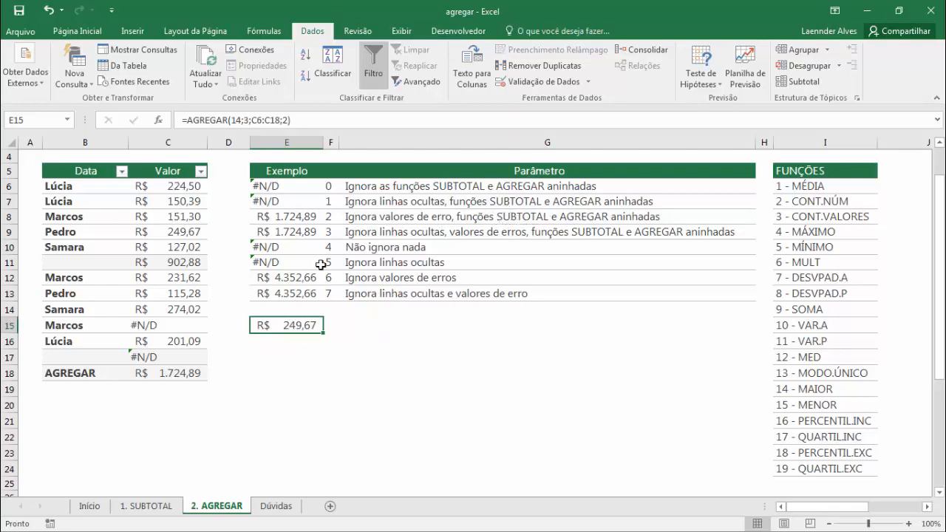
Inspect the SUBTOTAL formulas in C11 and C17, the error cell C15, and the AGREGAR formula in C18
left_click(177, 261)
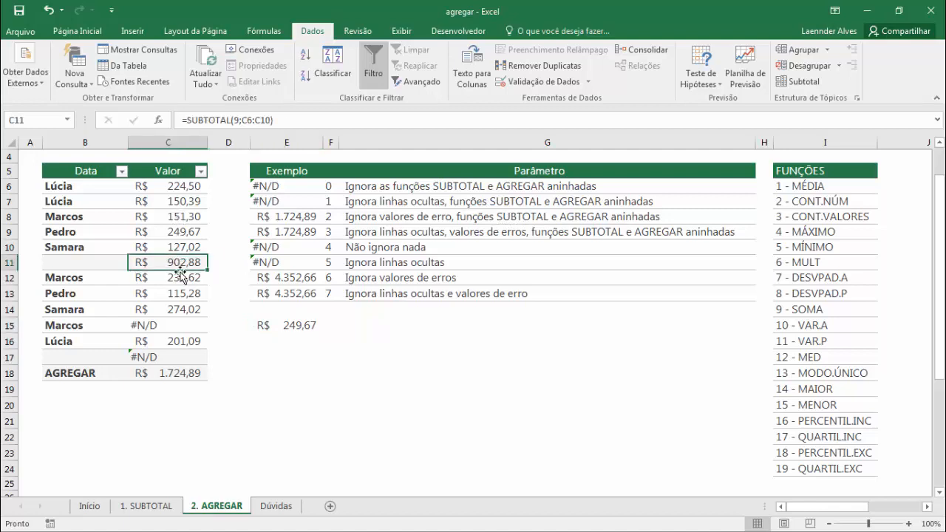
left_click(181, 324)
left_click(155, 360)
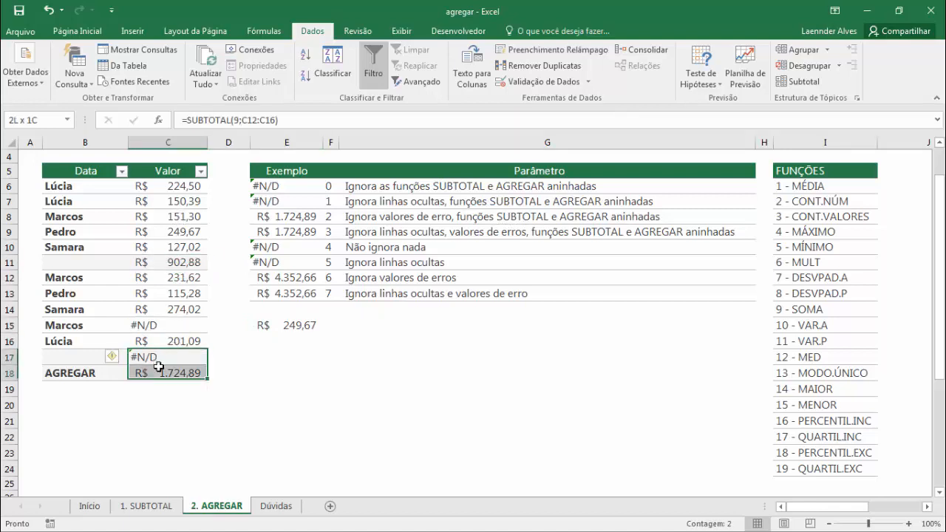
double_click(162, 360)
key("Return")
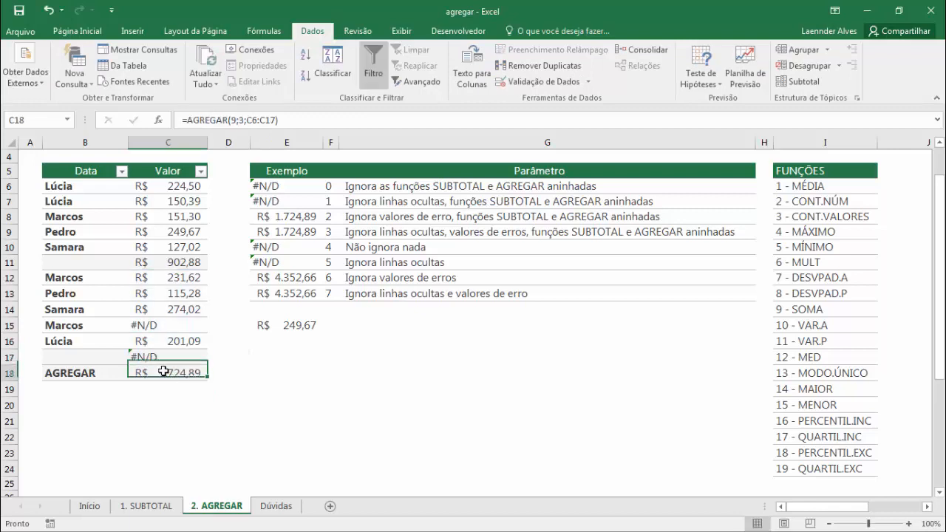
double_click(174, 373)
key("Escape")
Select the individual values in C6:C10, C12:C14 and C16 for comparison, and return to the formula in E15
left_click(168, 340)
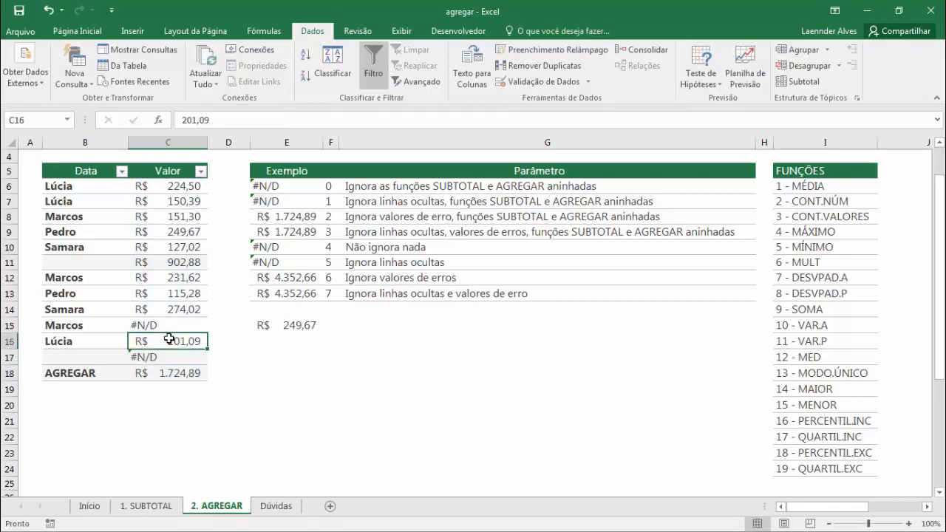
left_click_drag(178, 309, 178, 187)
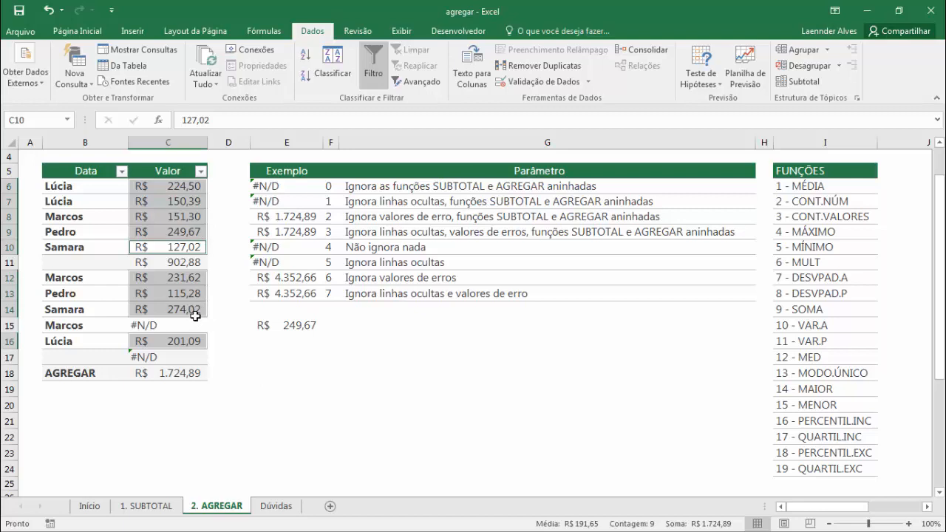
left_click(291, 326)
View the 1. SUBTOTAL sheet for comparison and return to the 2. AGREGAR sheet
scroll(263, 303, "up", 1)
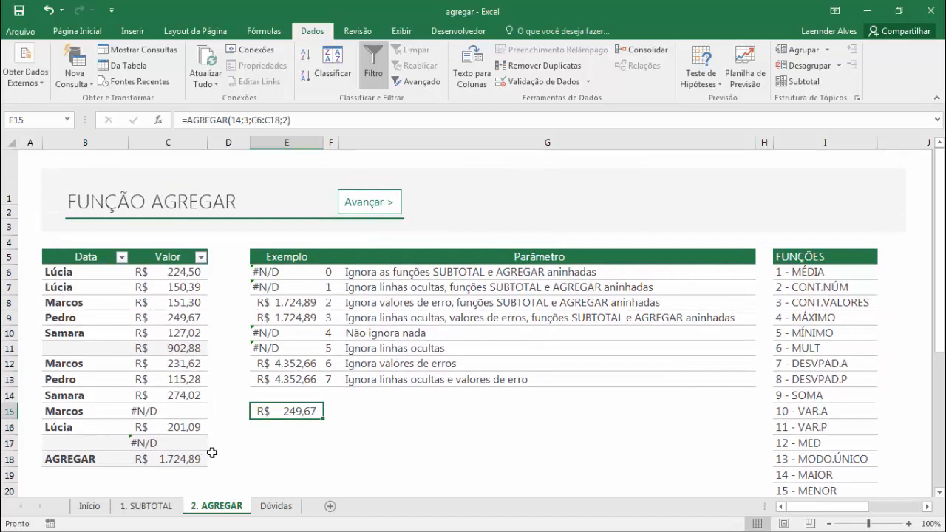
left_click(147, 505)
left_click(211, 505)
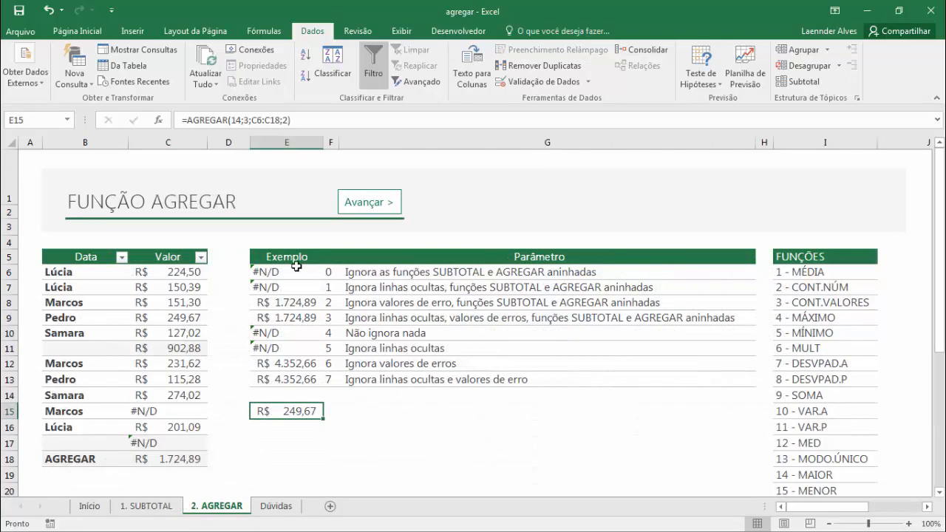